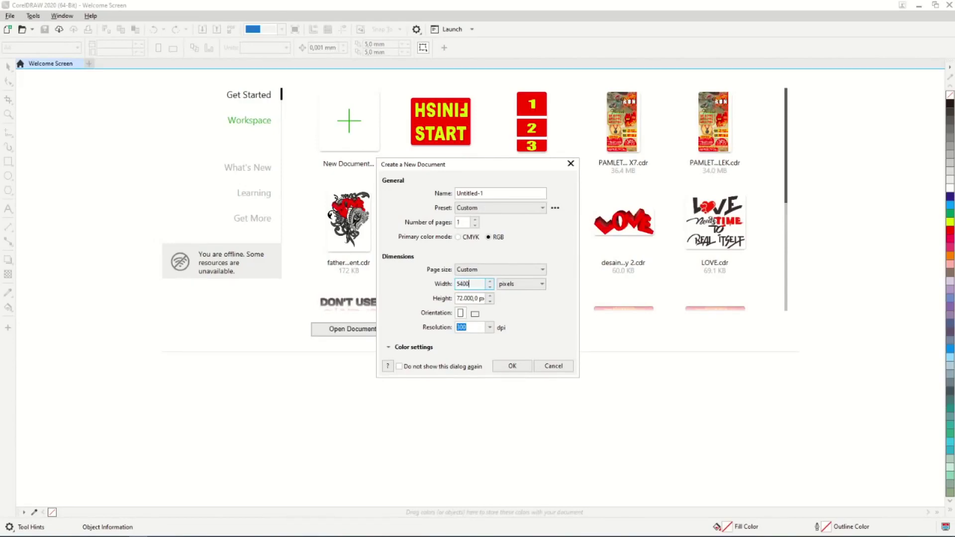
Step: Set the new document's height to 5000 px, create it, and make the page landscape at 5400 × 5000 px
{"action": "left_click_drag", "start_coordinate": [456, 298], "coordinate": [489, 298]}
{"action": "key", "text": "BackSpace"}
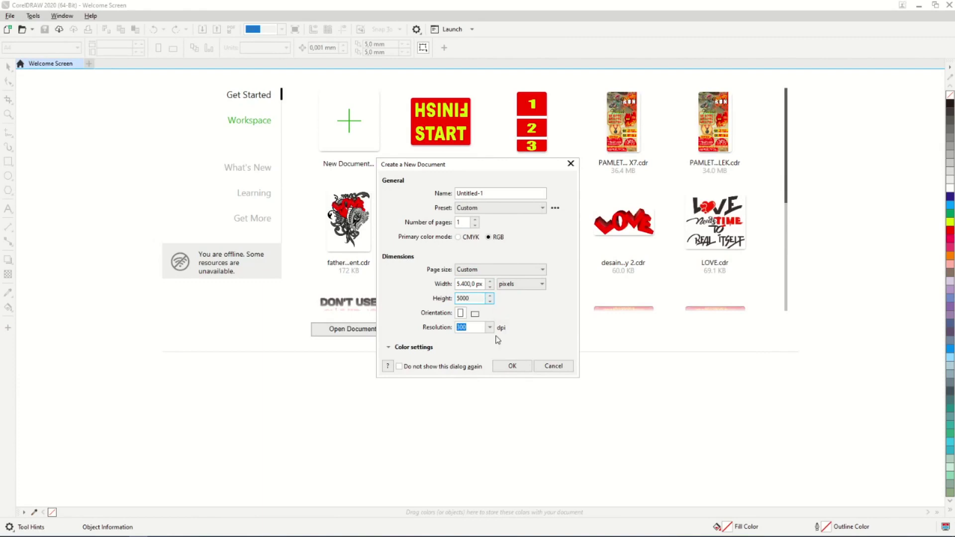
{"action": "left_click", "coordinate": [476, 316]}
{"action": "left_click", "coordinate": [510, 367]}
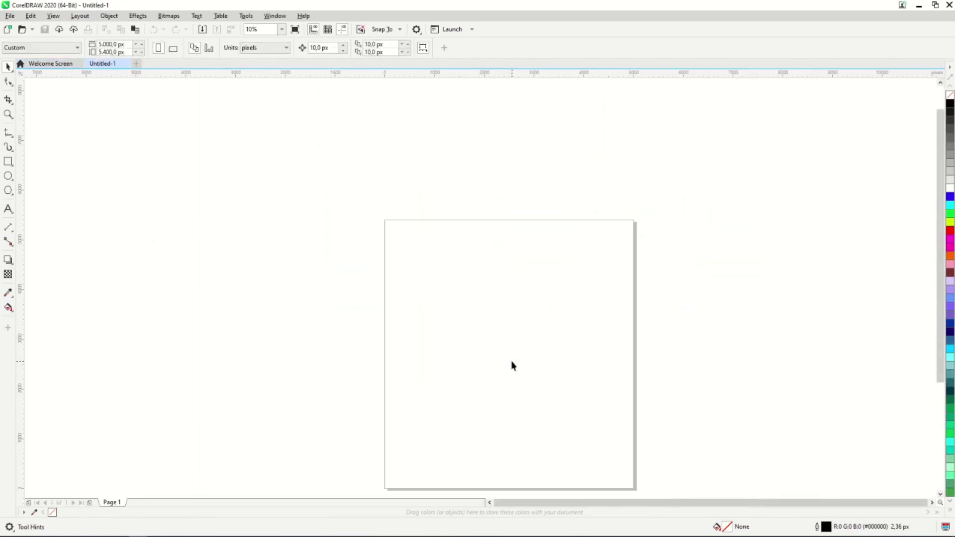
{"action": "left_click", "coordinate": [173, 48]}
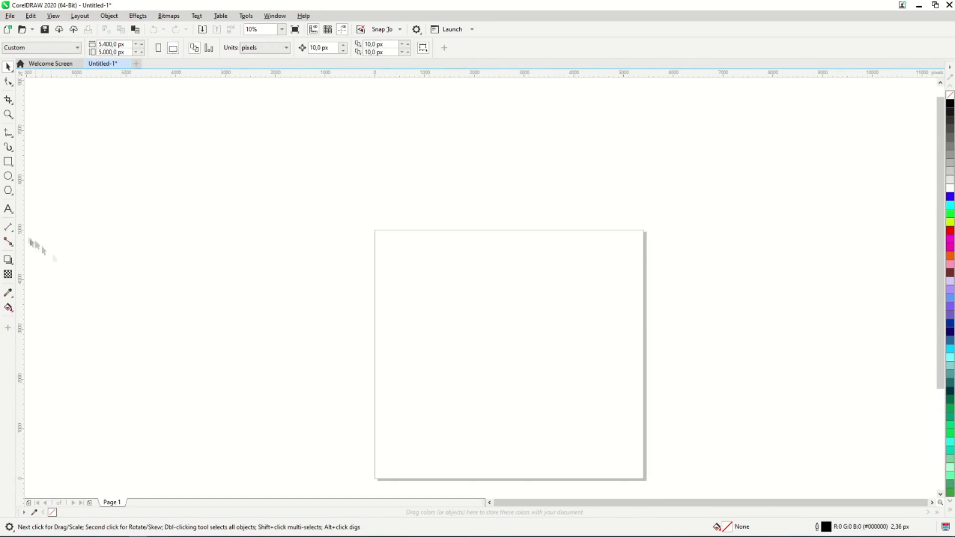
Step: Draw a rectangle about 5660 × 4060 px from the page's upper-left corner and fill it black
{"action": "left_click", "coordinate": [10, 163]}
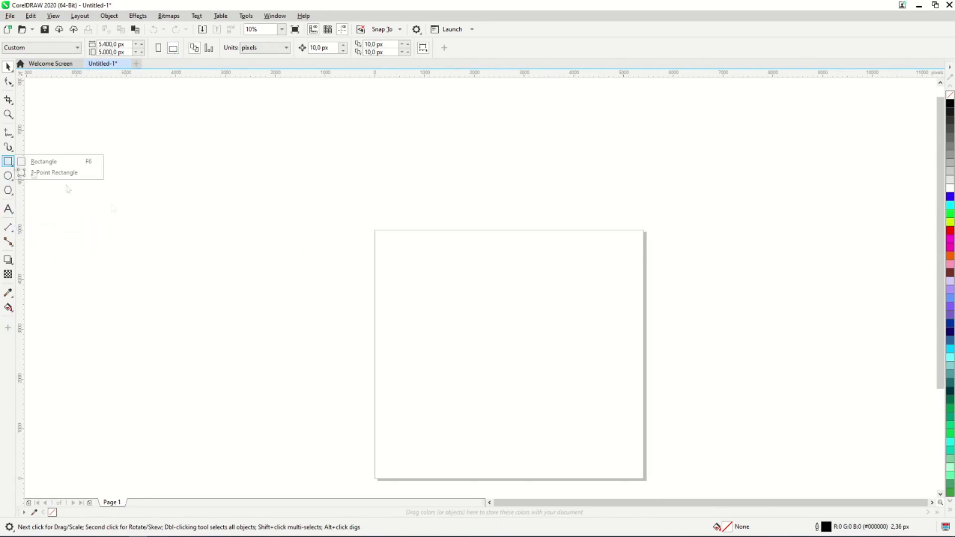
{"action": "left_click", "coordinate": [8, 161]}
{"action": "left_click_drag", "start_coordinate": [374, 230], "coordinate": [657, 434]}
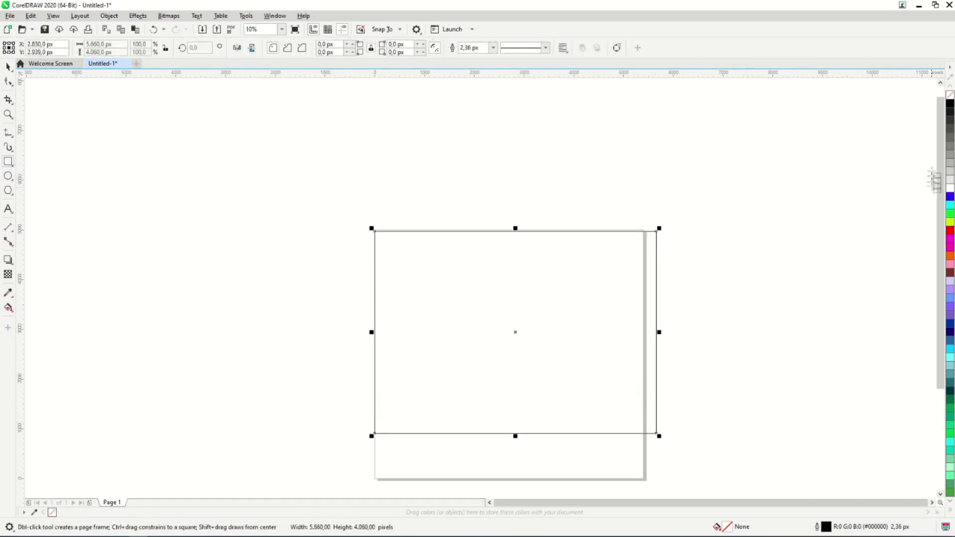
{"action": "left_click", "coordinate": [949, 103]}
Step: Set the black rectangle's size to 5400 px wide and 5000 px high
{"action": "double_click", "coordinate": [118, 46]}
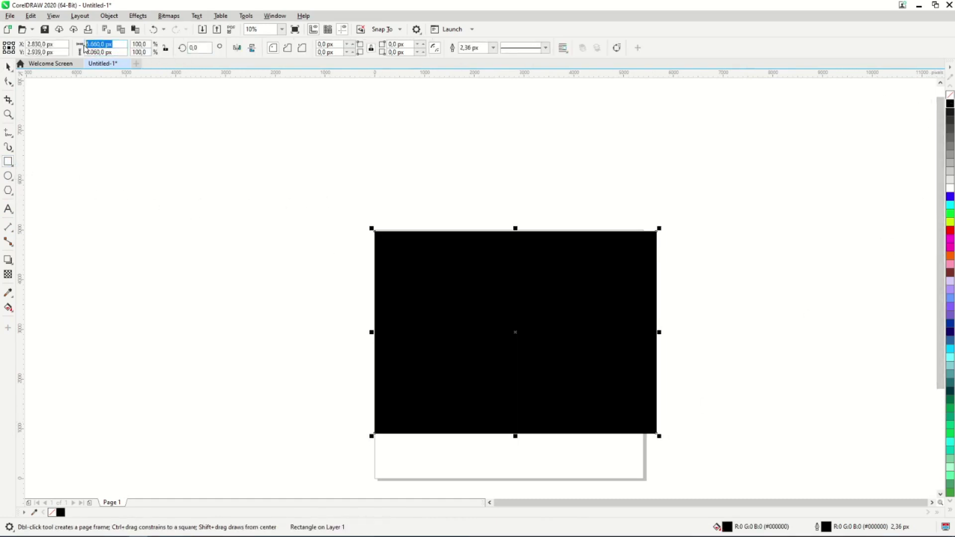
{"action": "type", "text": "5400"}
{"action": "left_click_drag", "start_coordinate": [113, 51], "coordinate": [85, 52]}
{"action": "type", "text": "5.0"}
{"action": "type", "text": "000"}
{"action": "key", "text": "Return"}
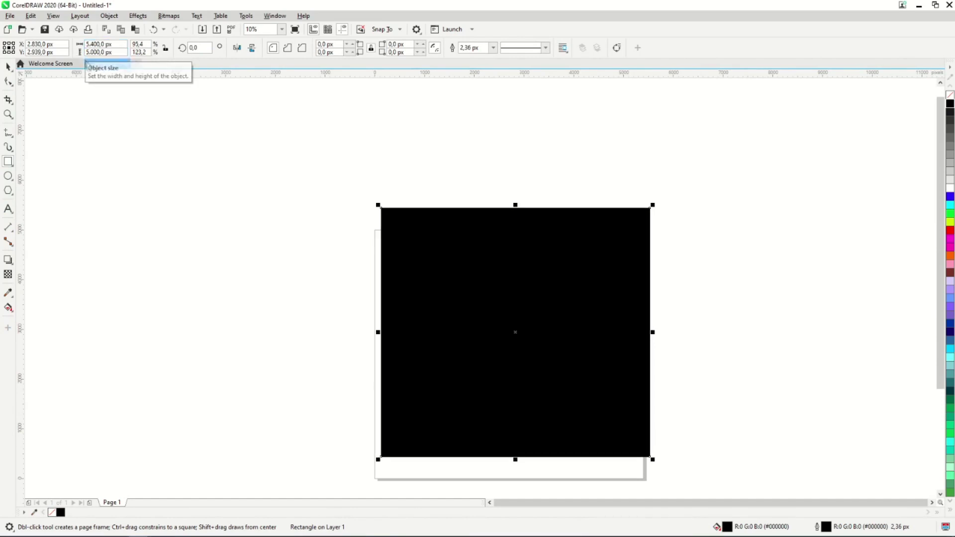
Step: Centre the black rectangle on the page and lock it as the background
{"action": "left_click", "coordinate": [9, 67]}
{"action": "key", "text": "p"}
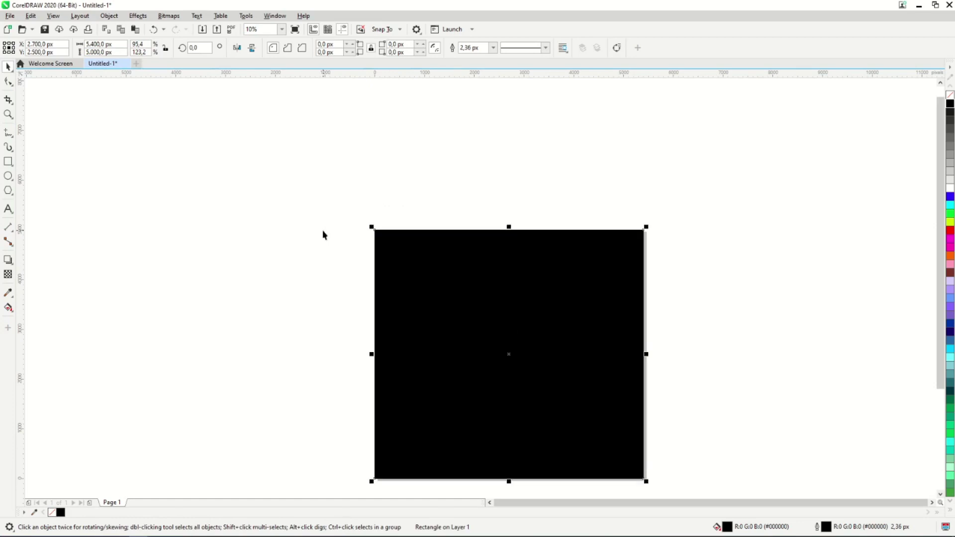
{"action": "right_click", "coordinate": [418, 271]}
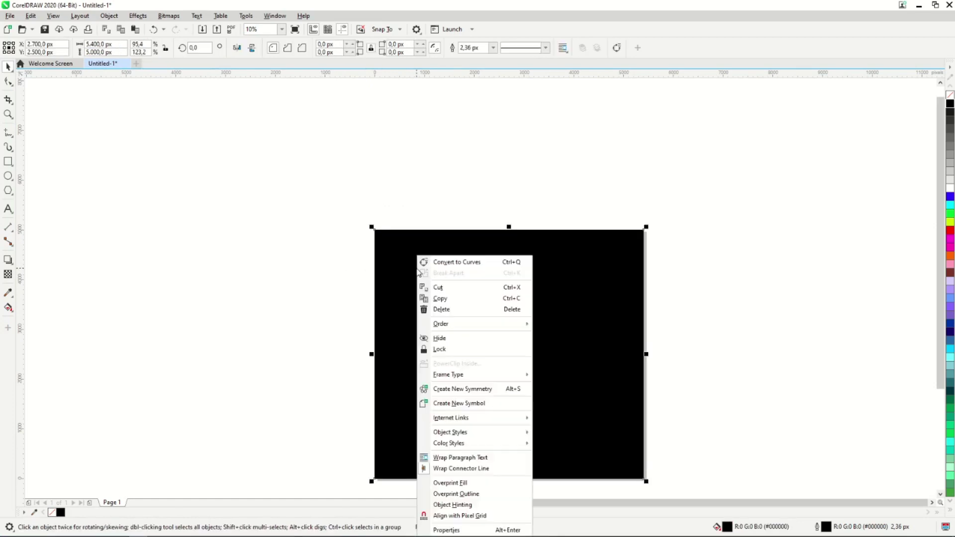
{"action": "left_click", "coordinate": [452, 349]}
Step: Add the artistic text "JUNETEENTH 1865" above the page in the Days One font
{"action": "left_click", "coordinate": [8, 210]}
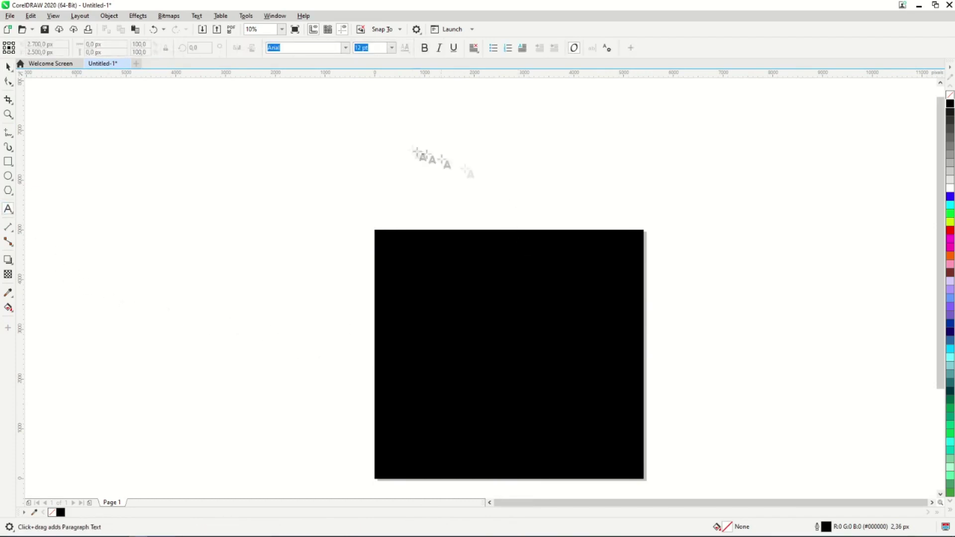
{"action": "left_click", "coordinate": [408, 154]}
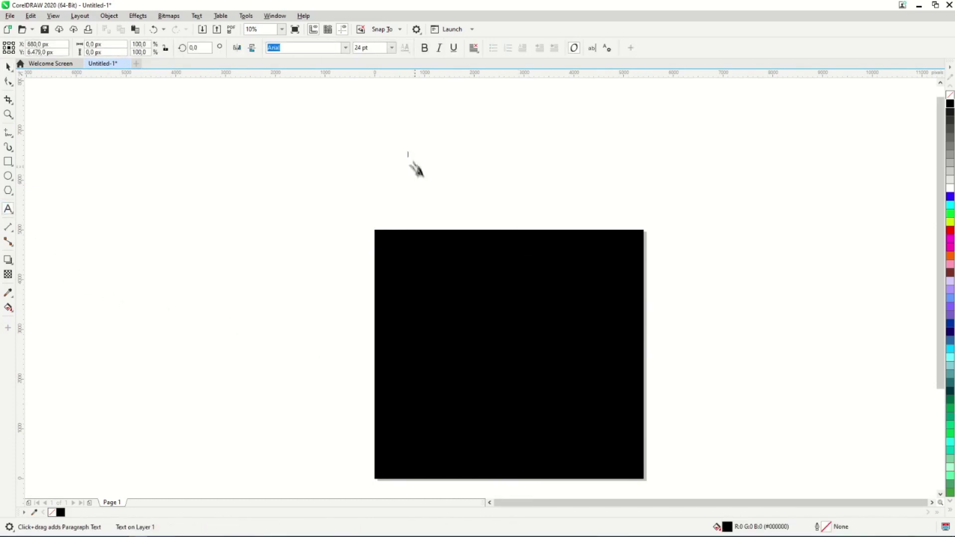
{"action": "left_click", "coordinate": [345, 47]}
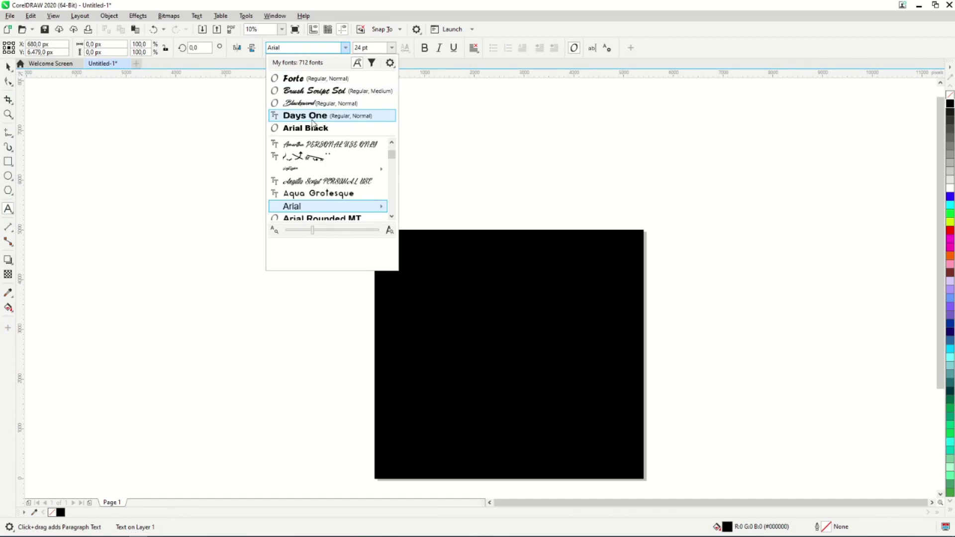
{"action": "left_click", "coordinate": [312, 120]}
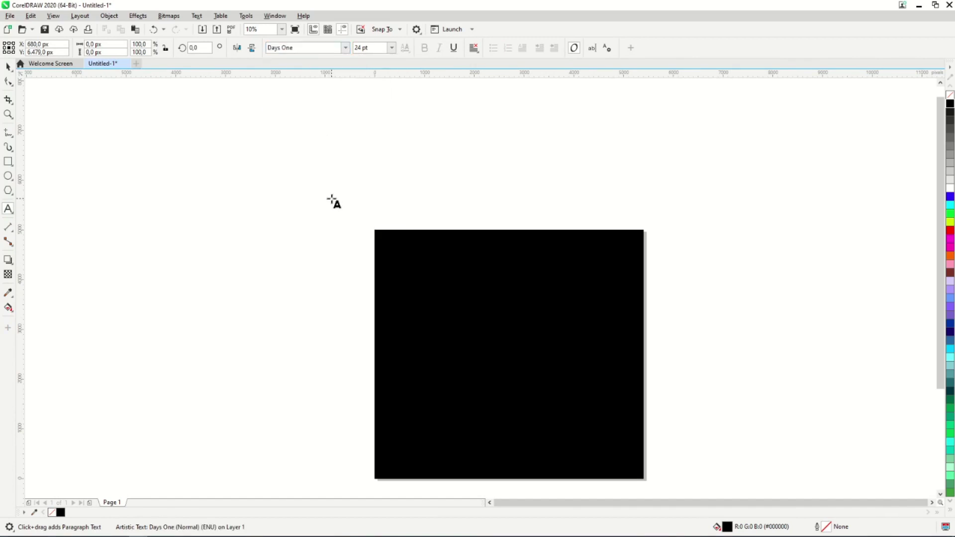
{"action": "type", "text": "JUNETEENTH 1865"}
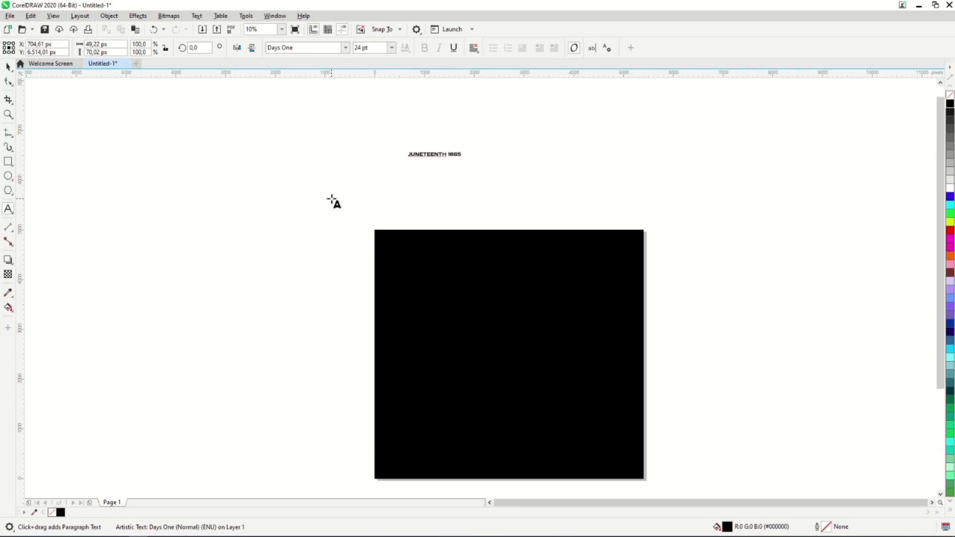
Step: Enlarge the "JUNETEENTH 1865" text proportionally to about 2820 px wide
{"action": "key", "text": "ctrl+space"}
{"action": "left_click_drag", "start_coordinate": [465, 160], "coordinate": [555, 221]}
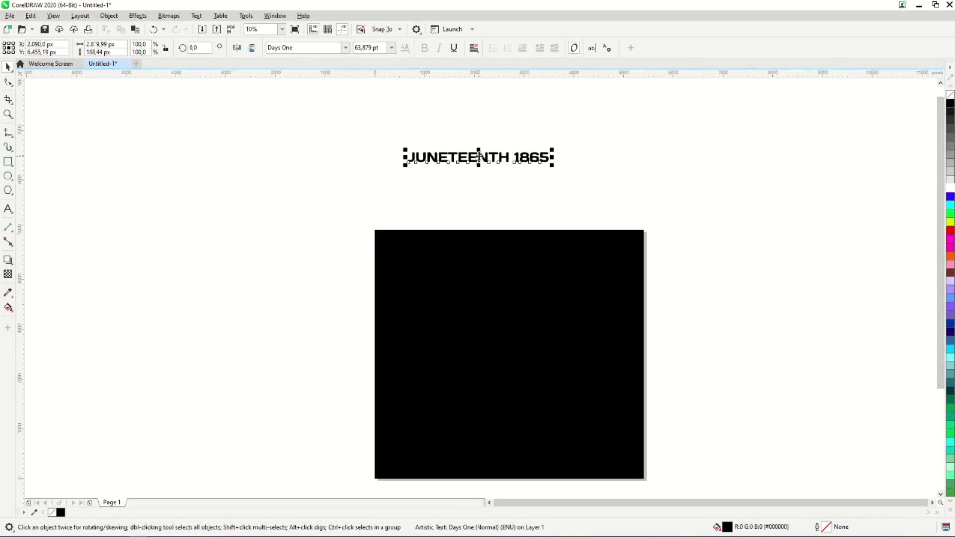
{"action": "left_click", "coordinate": [481, 157]}
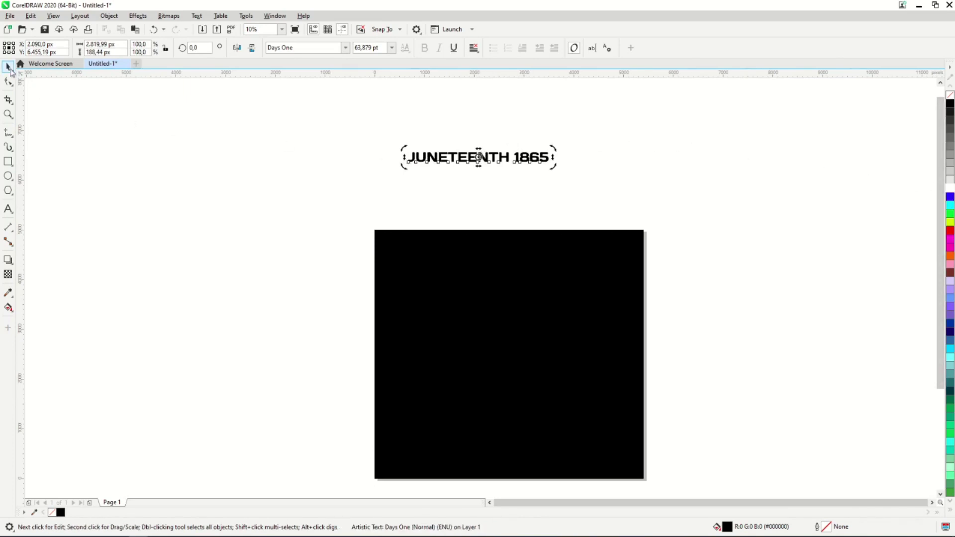
Step: Fill the "JUNETEENTH 1865" text white and centre it on the page
{"action": "key", "text": "p"}
{"action": "left_click", "coordinate": [949, 188]}
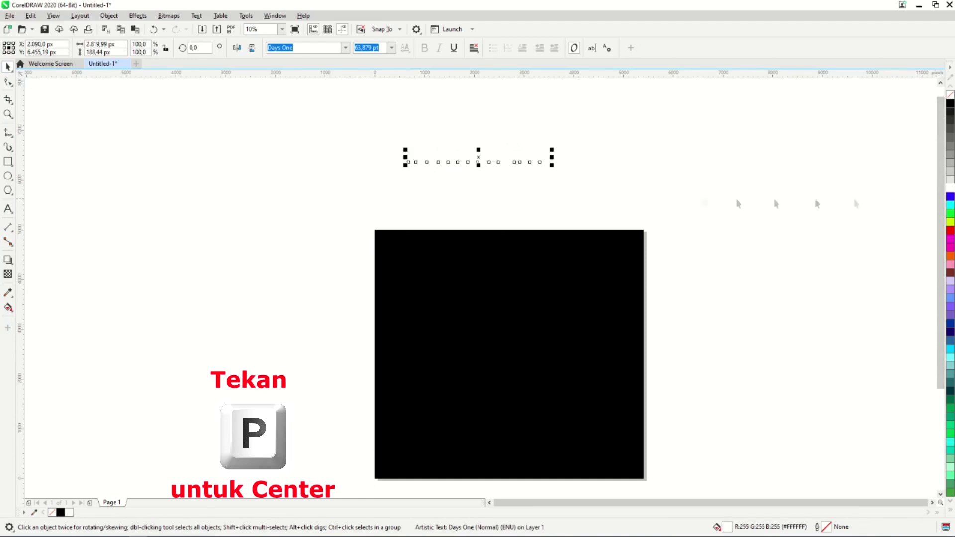
{"action": "key", "text": "p"}
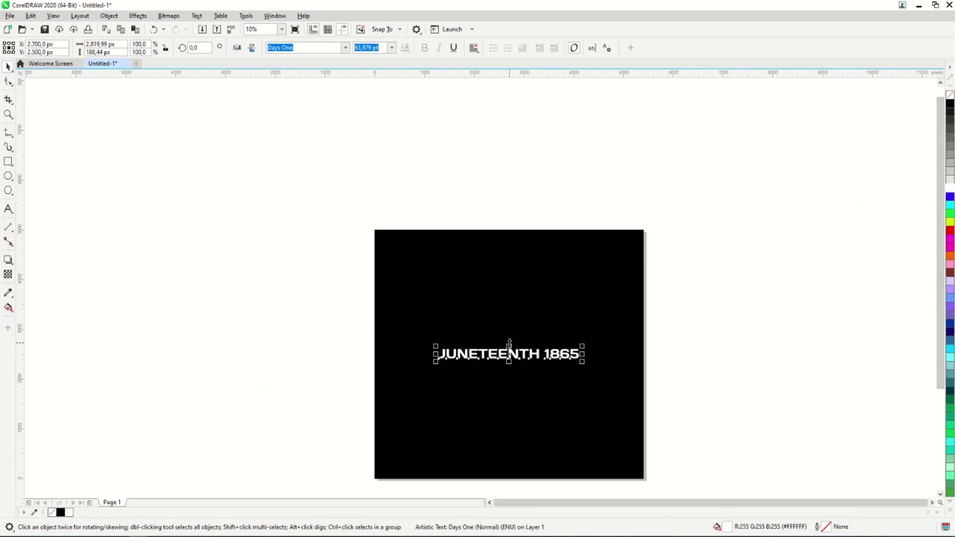
Step: Stretch the white text to about 3664 px wide and 444 px high
{"action": "scroll", "coordinate": [528, 373], "scroll_direction": "up", "scroll_amount": 1}
{"action": "left_click_drag", "start_coordinate": [480, 310], "coordinate": [480, 302]}
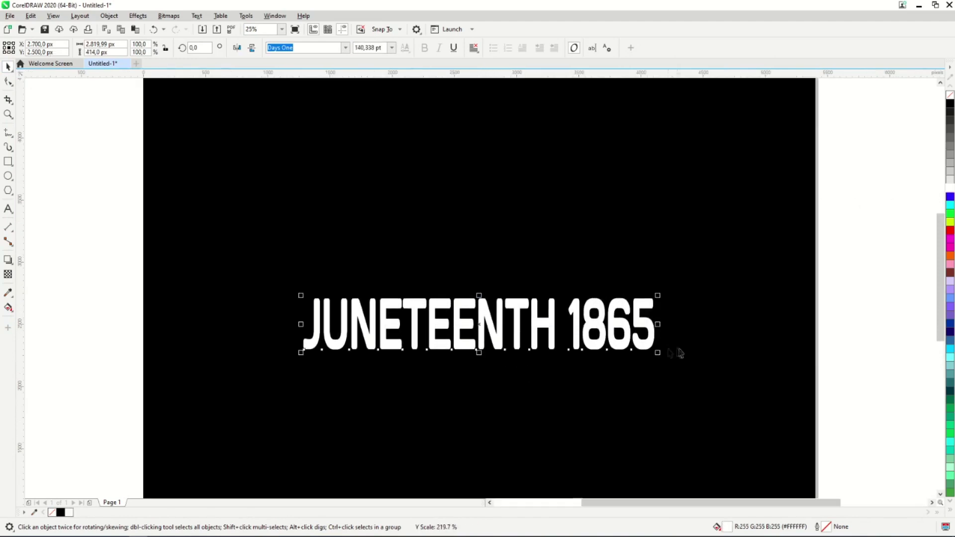
{"action": "left_click_drag", "start_coordinate": [657, 326], "coordinate": [712, 332]}
{"action": "scroll", "coordinate": [712, 332], "scroll_direction": "down", "scroll_amount": 2}
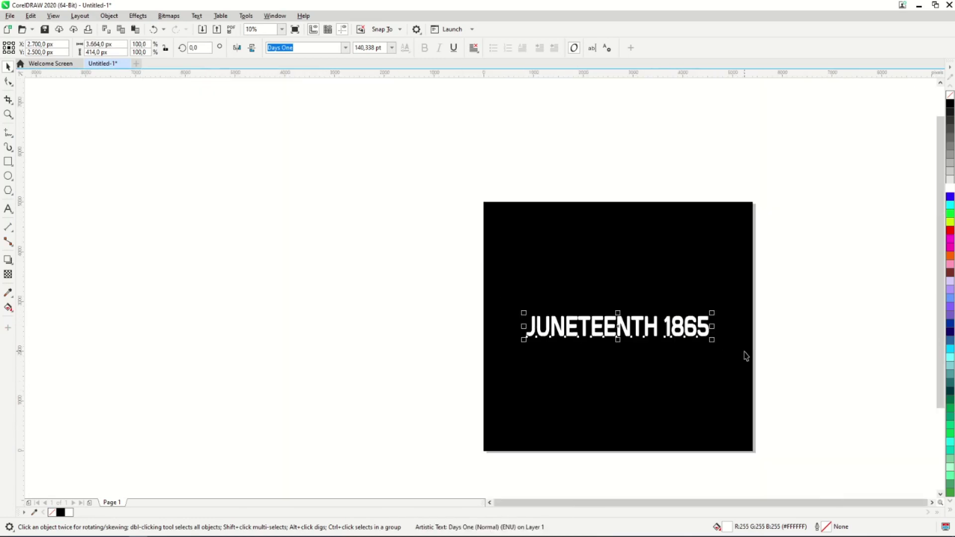
{"action": "scroll", "coordinate": [745, 356], "scroll_direction": "up", "scroll_amount": 2}
{"action": "left_click_drag", "start_coordinate": [429, 259], "coordinate": [428, 255]}
{"action": "scroll", "coordinate": [428, 254], "scroll_direction": "down", "scroll_amount": 2}
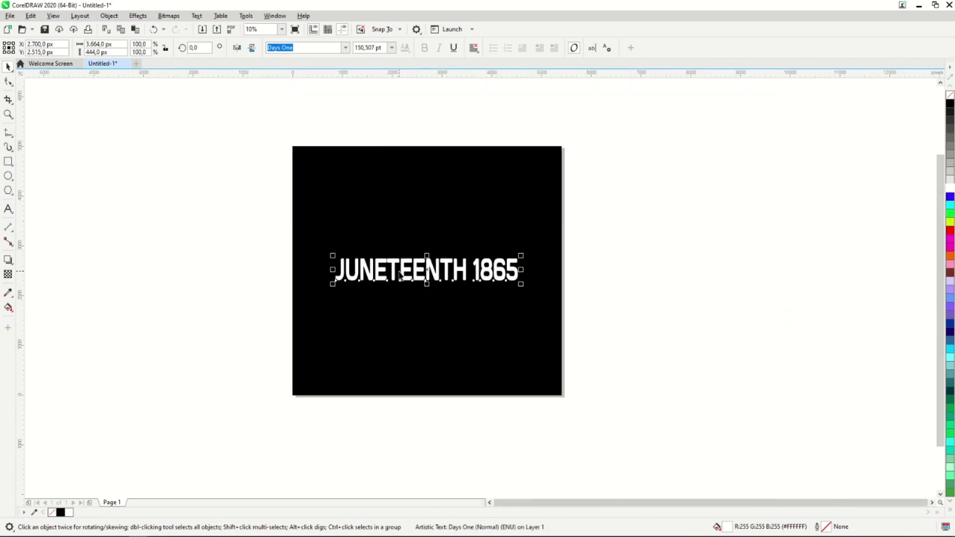
Step: Add perspective to the text and pull both bottom corners slightly inward so it narrows toward its base
{"action": "scroll", "coordinate": [400, 274], "scroll_direction": "up", "scroll_amount": 2}
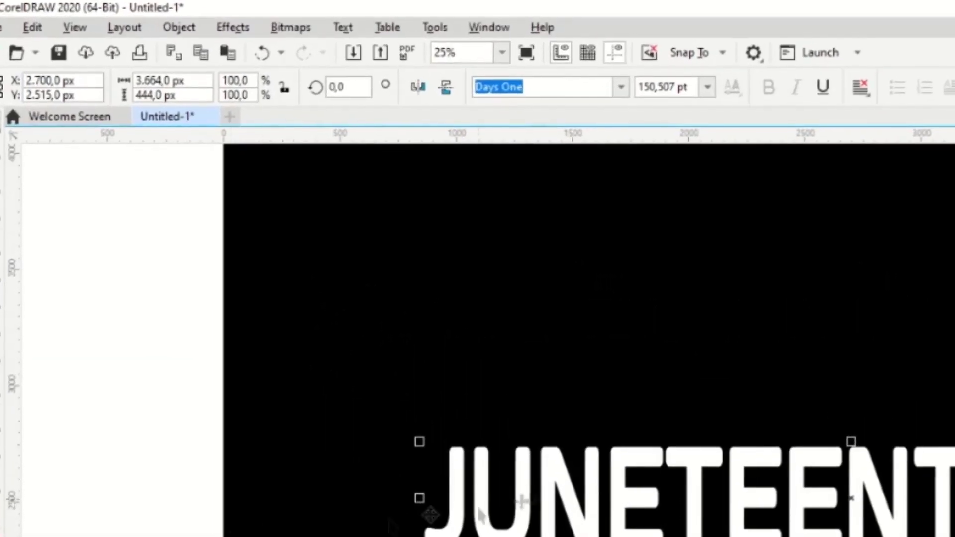
{"action": "left_click", "coordinate": [169, 27]}
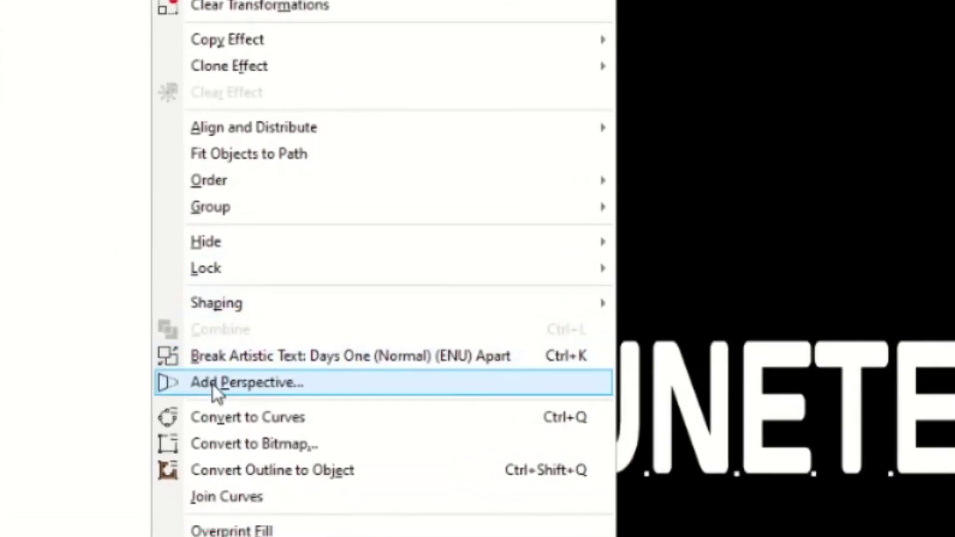
{"action": "left_click", "coordinate": [215, 388]}
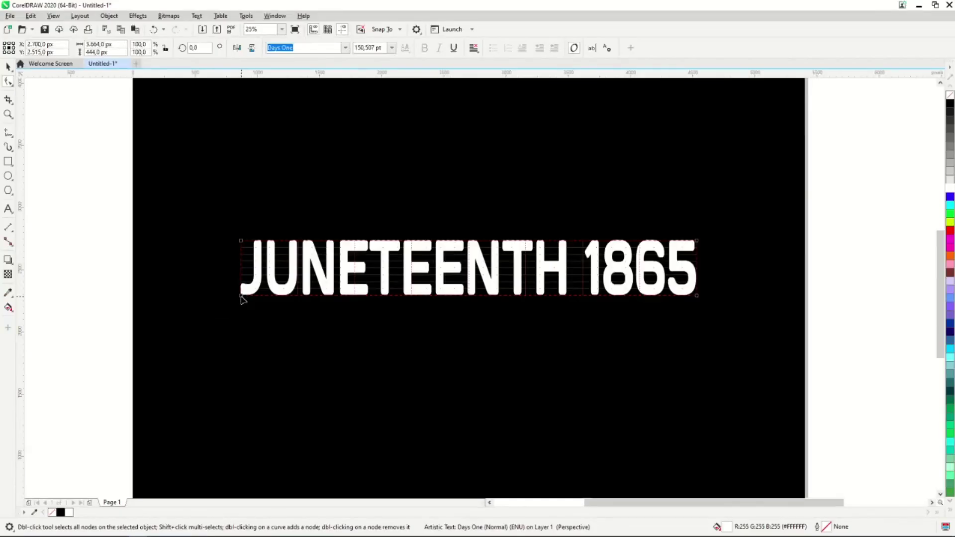
{"action": "left_click_drag", "start_coordinate": [241, 297], "coordinate": [256, 296]}
{"action": "left_click_drag", "start_coordinate": [696, 295], "coordinate": [678, 295]}
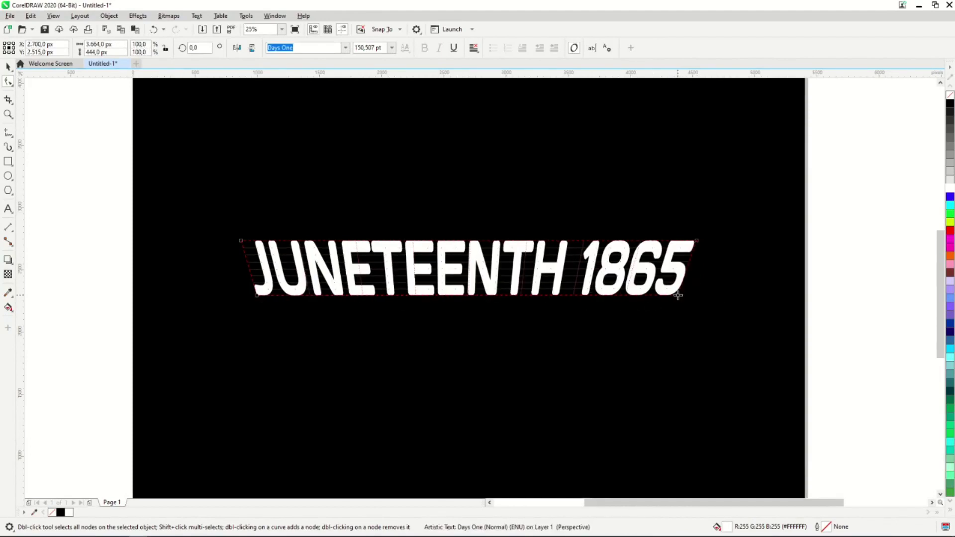
Step: Place a copy of the perspective text directly below the original and squash it from above to about 187 px high
{"action": "key", "text": "ctrl+c"}
{"action": "key", "text": "ctrl+v"}
{"action": "left_click", "coordinate": [8, 66]}
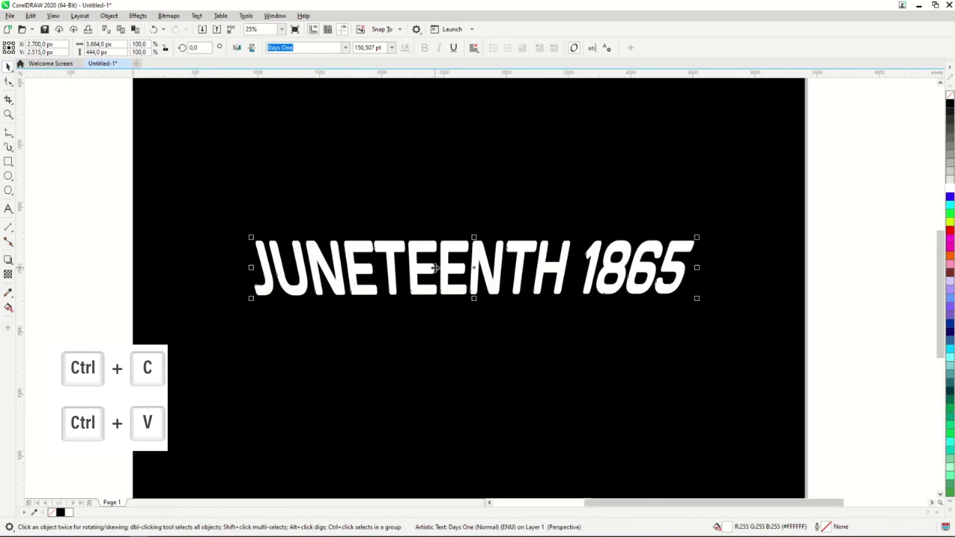
{"action": "key", "text": "ctrl+v"}
{"action": "left_click_drag", "start_coordinate": [428, 268], "coordinate": [423, 320]}
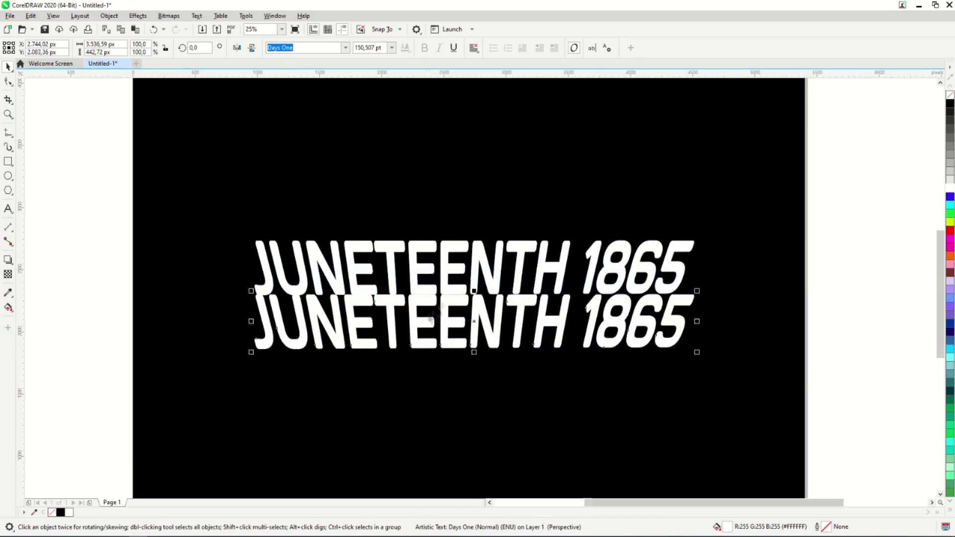
{"action": "left_click_drag", "start_coordinate": [473, 292], "coordinate": [474, 321]}
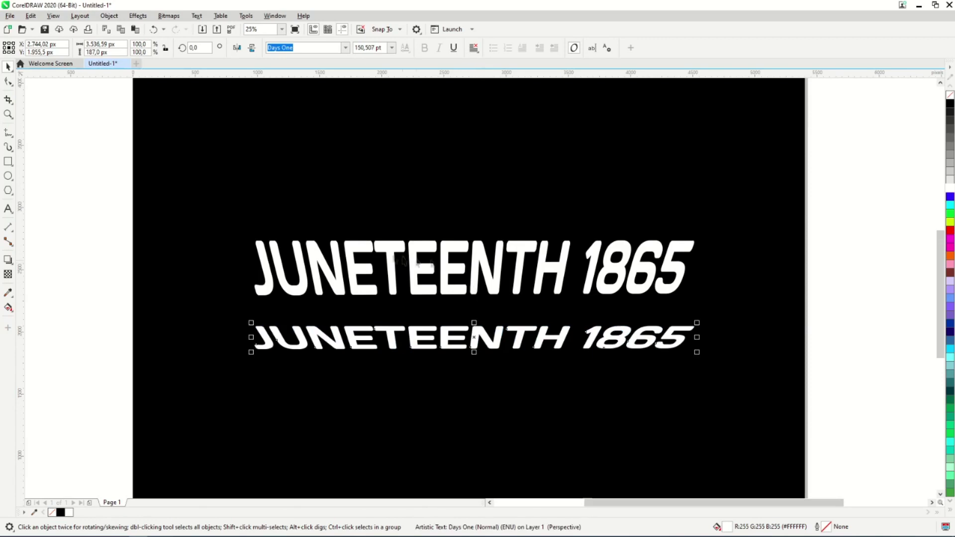
Step: Blend the tall upper text into the squashed lower copy
{"action": "left_click", "coordinate": [40, 151]}
{"action": "left_click", "coordinate": [312, 274]}
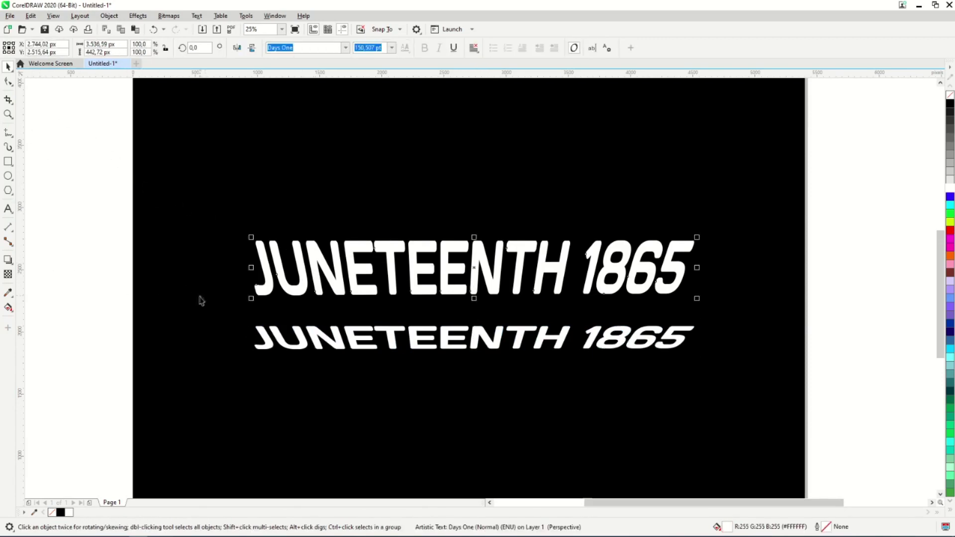
{"action": "left_click", "coordinate": [12, 264]}
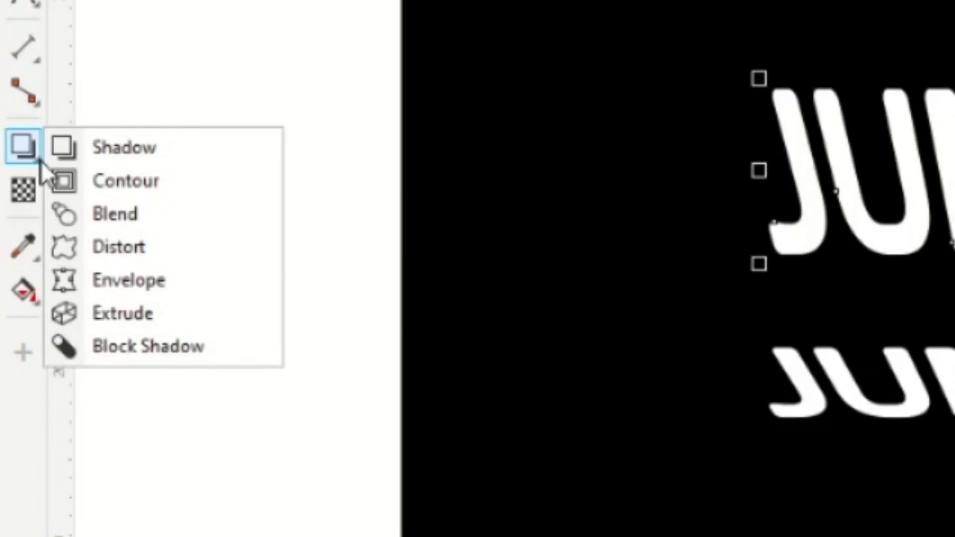
{"action": "left_click", "coordinate": [41, 160]}
{"action": "left_click", "coordinate": [41, 166]}
{"action": "left_click", "coordinate": [116, 214]}
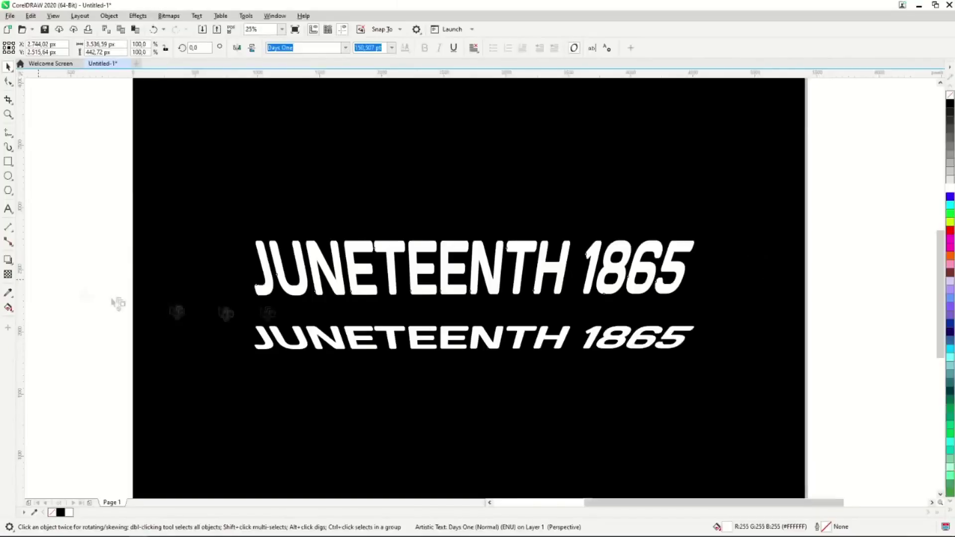
{"action": "left_click_drag", "start_coordinate": [475, 269], "coordinate": [474, 338]}
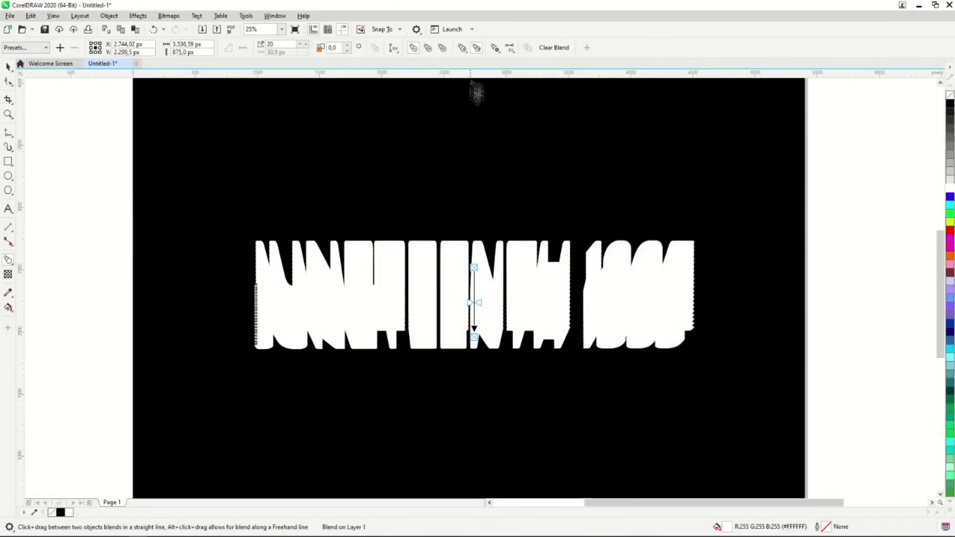
Step: Set the blend to 3 steps and adjust its object acceleration slightly
{"action": "left_click", "coordinate": [278, 44]}
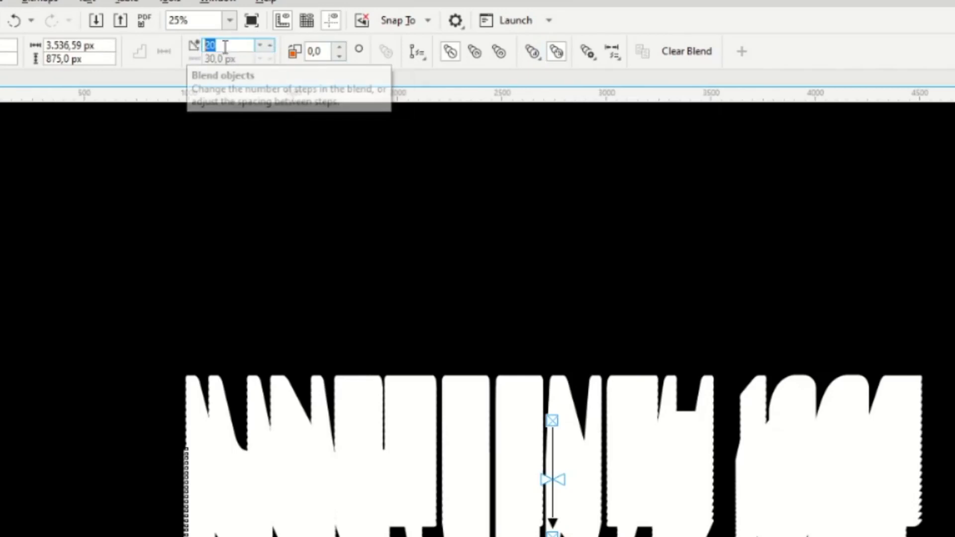
{"action": "type", "text": "3"}
{"action": "key", "text": "Return"}
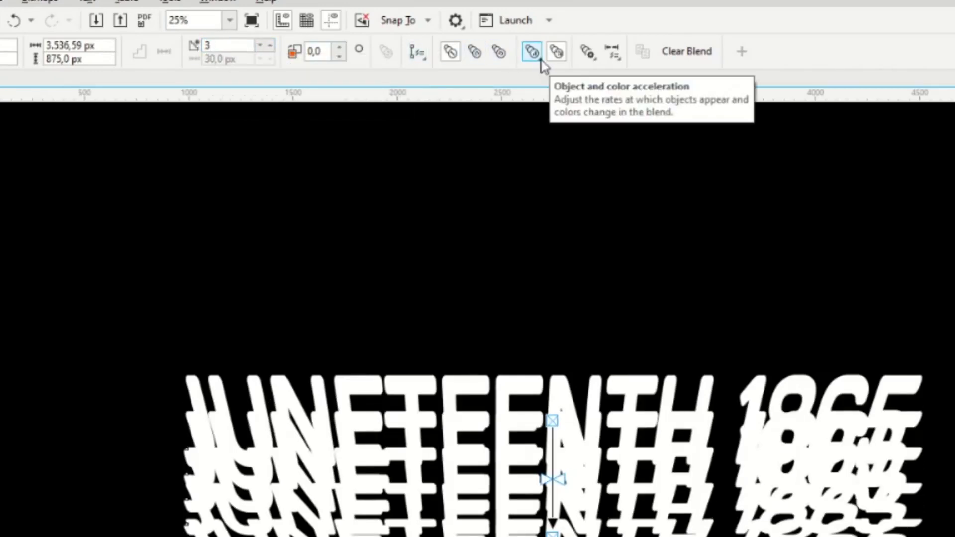
{"action": "left_click", "coordinate": [531, 51]}
{"action": "mouse_move", "coordinate": [637, 118]}
{"action": "left_mouse_down"}
{"action": "mouse_move", "coordinate": [649, 111]}
{"action": "mouse_move", "coordinate": [637, 113]}
{"action": "left_mouse_up"}
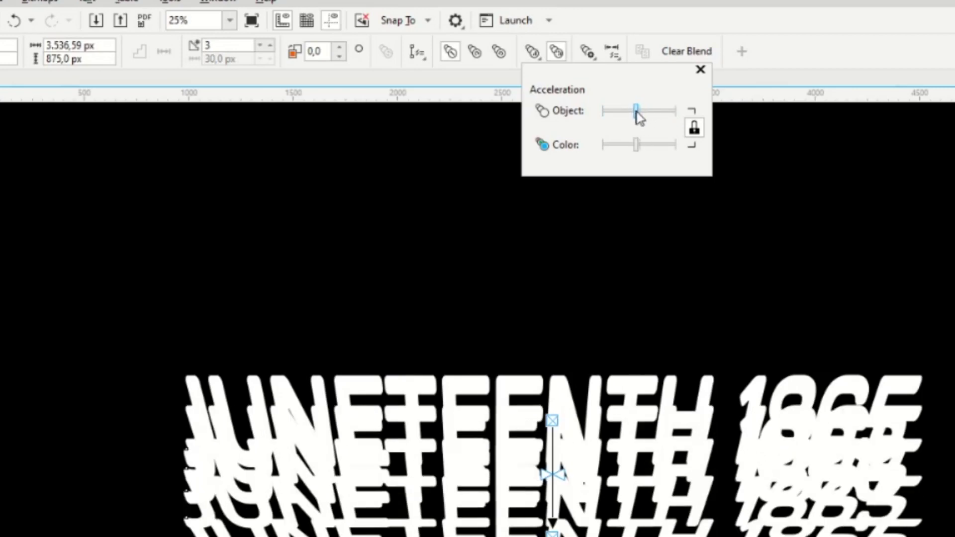
{"action": "left_click", "coordinate": [699, 70]}
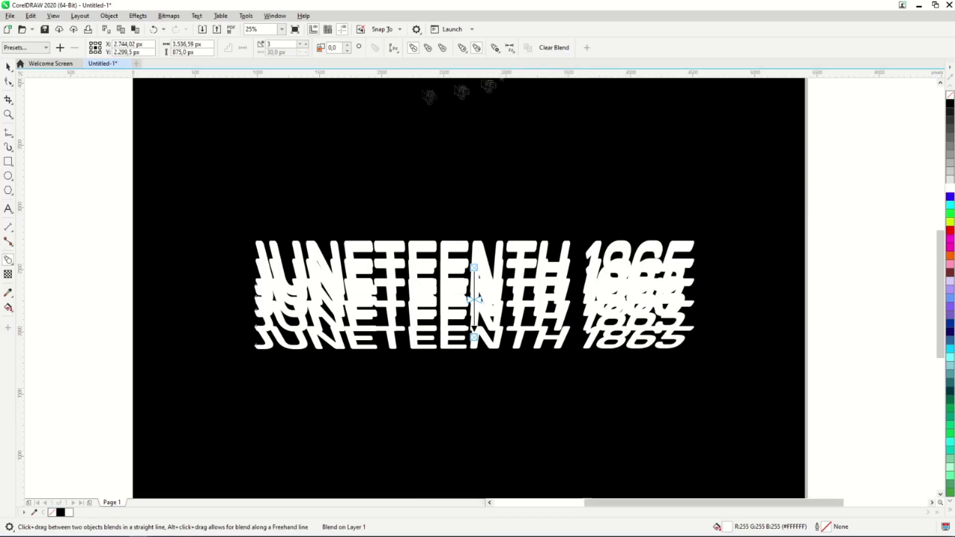
Step: Break the blend apart and stretch the top text row upward to about 515 px high
{"action": "left_click", "coordinate": [8, 66]}
{"action": "key", "text": "Escape"}
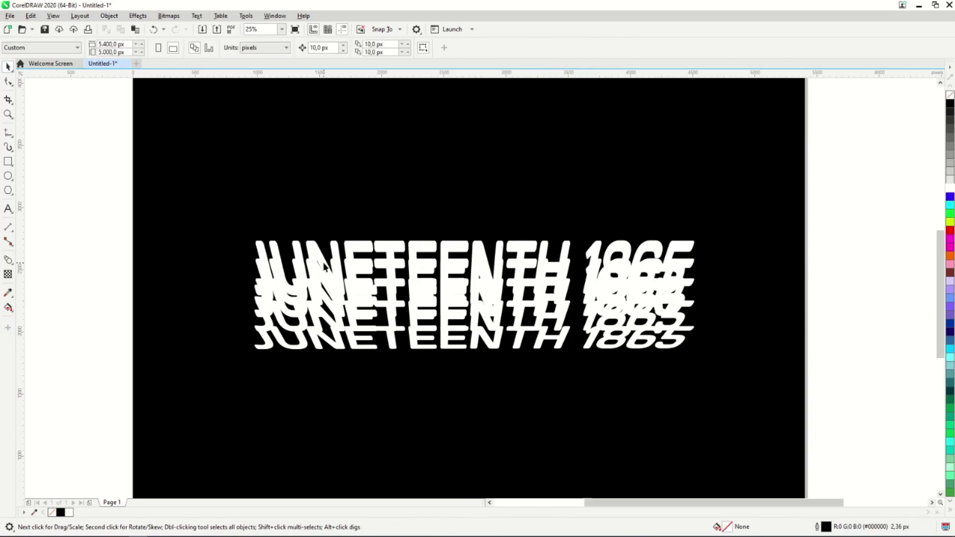
{"action": "left_click", "coordinate": [323, 266]}
{"action": "left_click_drag", "start_coordinate": [114, 195], "coordinate": [776, 393]}
{"action": "right_click", "coordinate": [478, 260]}
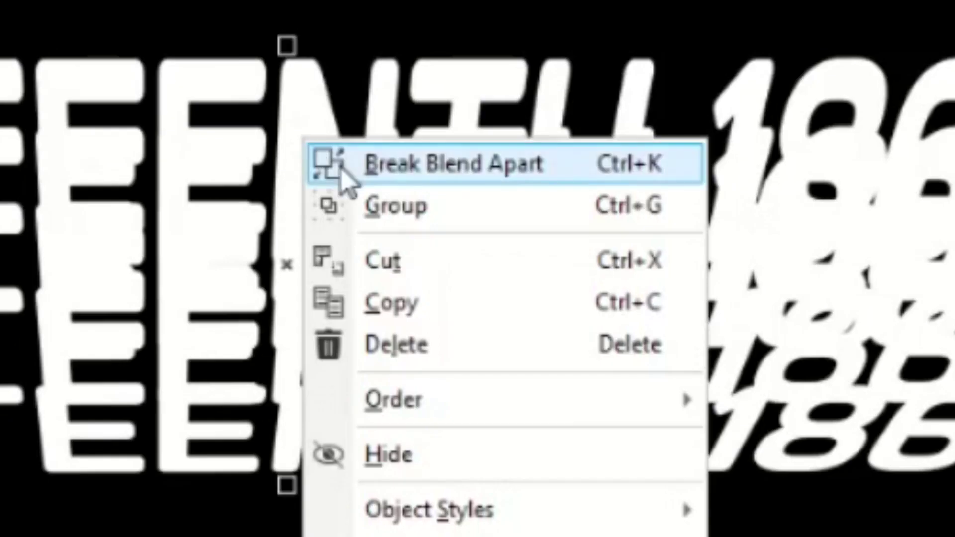
{"action": "left_click", "coordinate": [343, 172]}
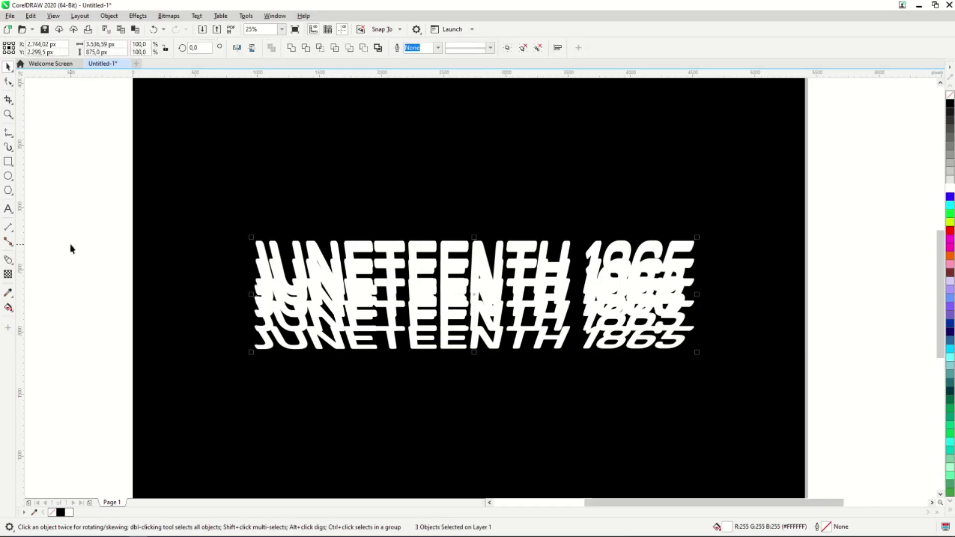
{"action": "left_click", "coordinate": [447, 249]}
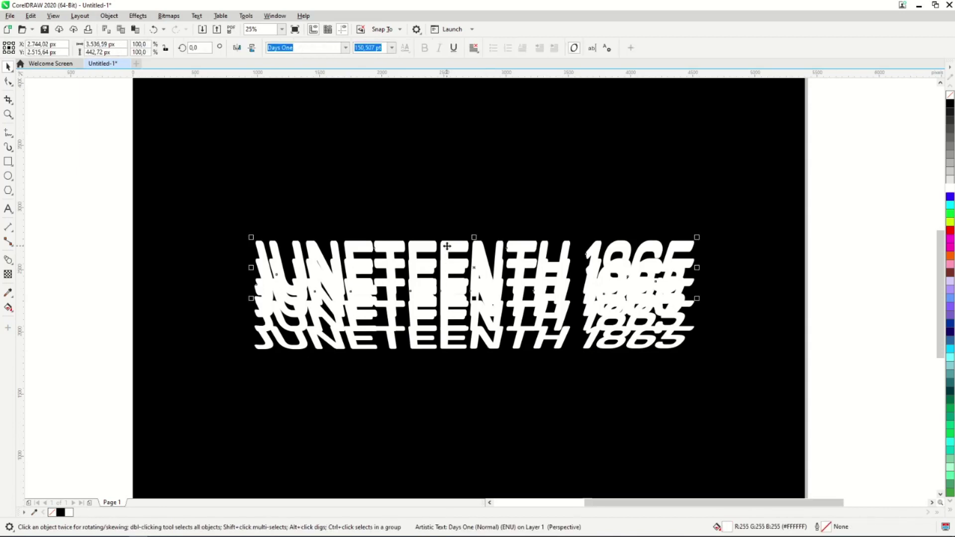
{"action": "left_click_drag", "start_coordinate": [473, 235], "coordinate": [473, 225]}
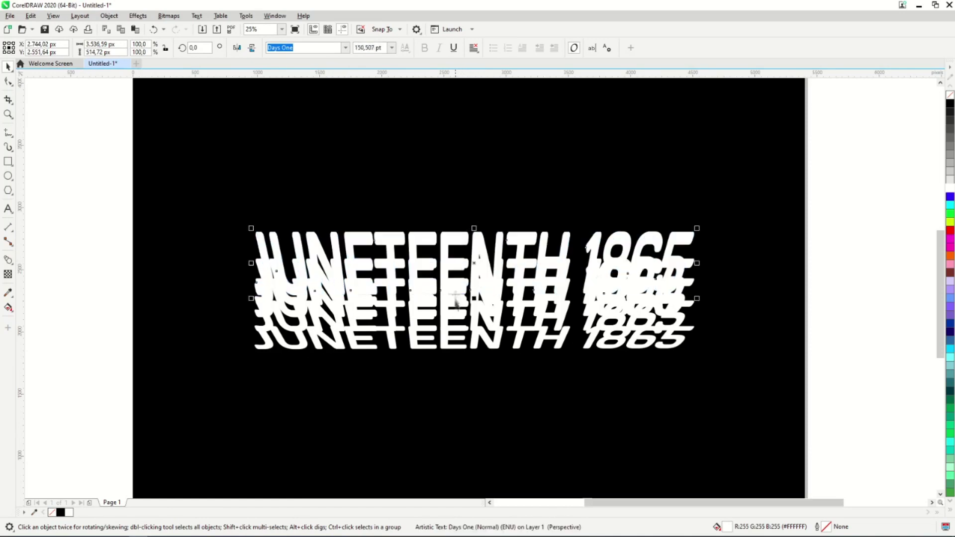
Step: Ungroup the three intermediate text copies and shift the one just above the bottom row slightly
{"action": "left_click", "coordinate": [447, 312]}
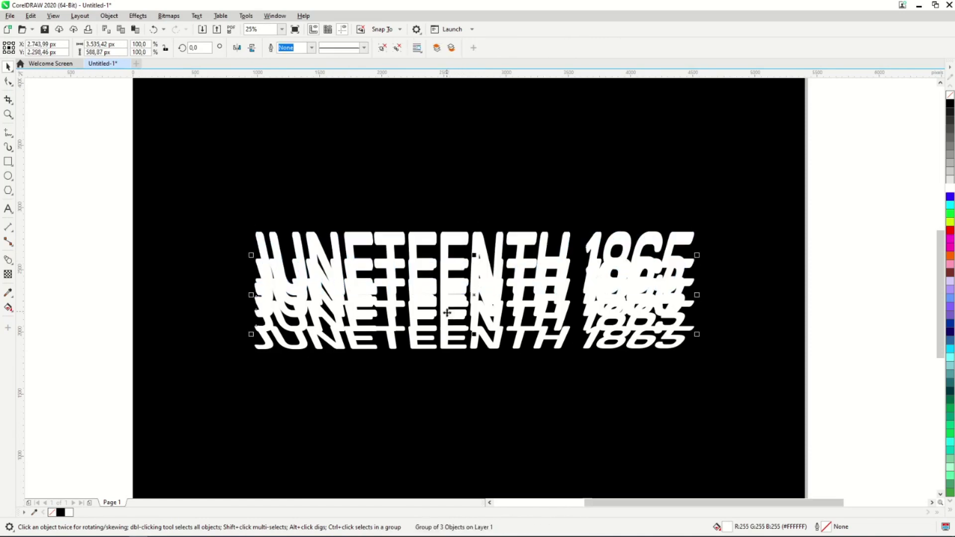
{"action": "left_click", "coordinate": [383, 48]}
{"action": "left_click", "coordinate": [412, 322]}
{"action": "left_click_drag", "start_coordinate": [413, 322], "coordinate": [416, 271]}
{"action": "left_click", "coordinate": [109, 289]}
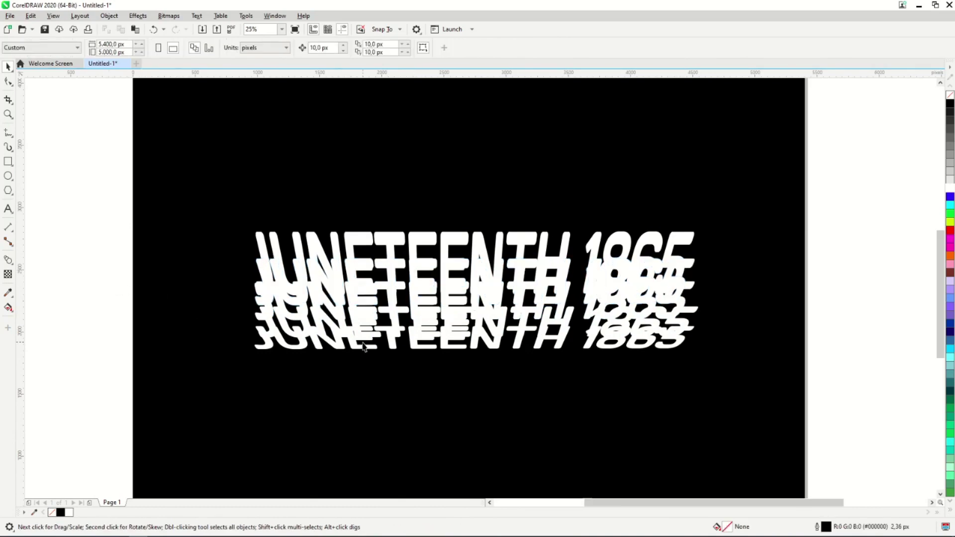
Step: Apply a vertical fountain fill to the bottom text row, white at the upper end and black at the base
{"action": "left_click", "coordinate": [357, 341]}
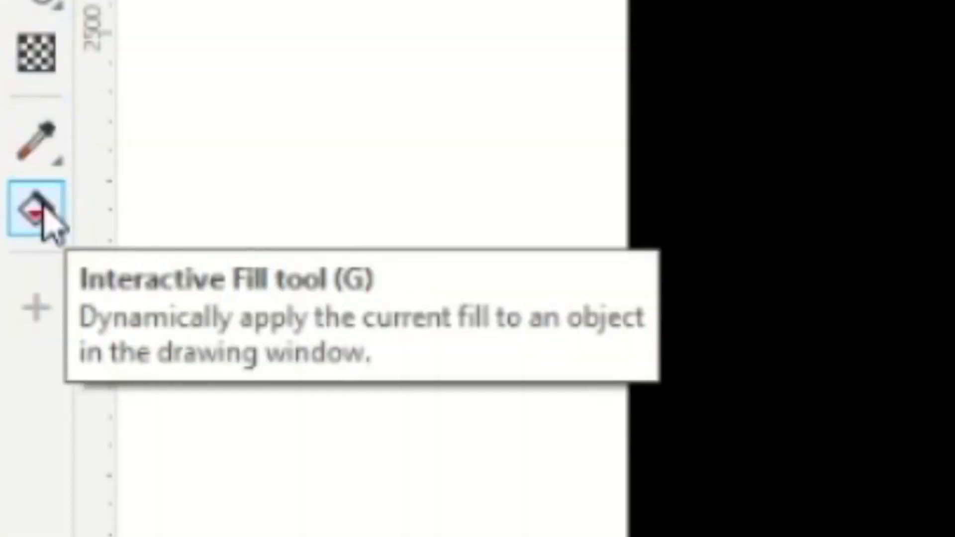
{"action": "left_click", "coordinate": [11, 307]}
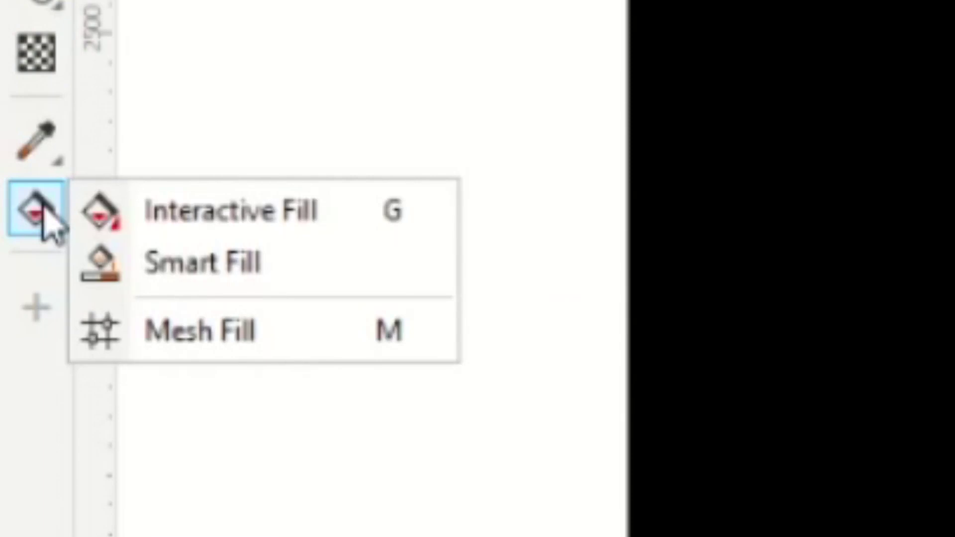
{"action": "left_click", "coordinate": [164, 213]}
{"action": "scroll", "coordinate": [437, 373], "scroll_direction": "up", "scroll_amount": 2}
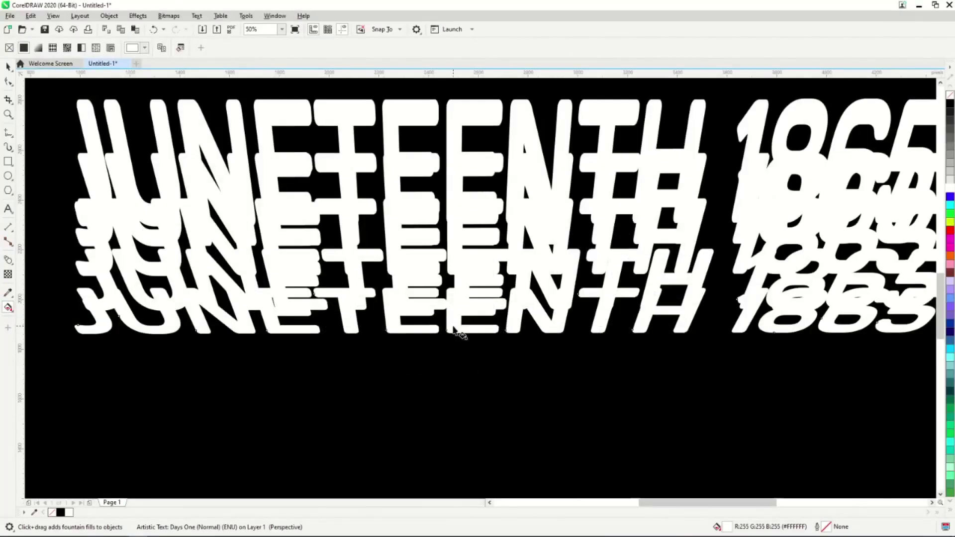
{"action": "left_click_drag", "start_coordinate": [513, 324], "coordinate": [513, 282]}
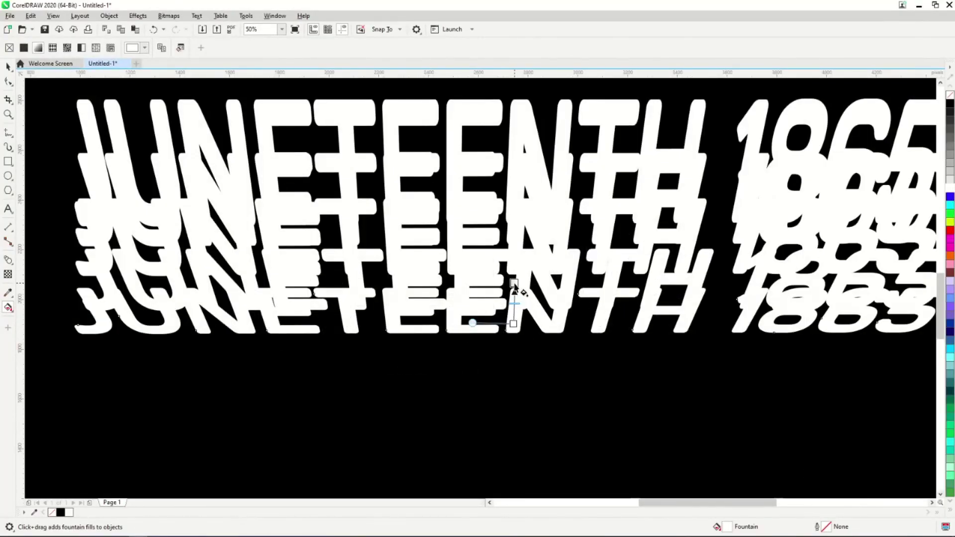
{"action": "left_click", "coordinate": [525, 276]}
{"action": "left_click", "coordinate": [513, 323]}
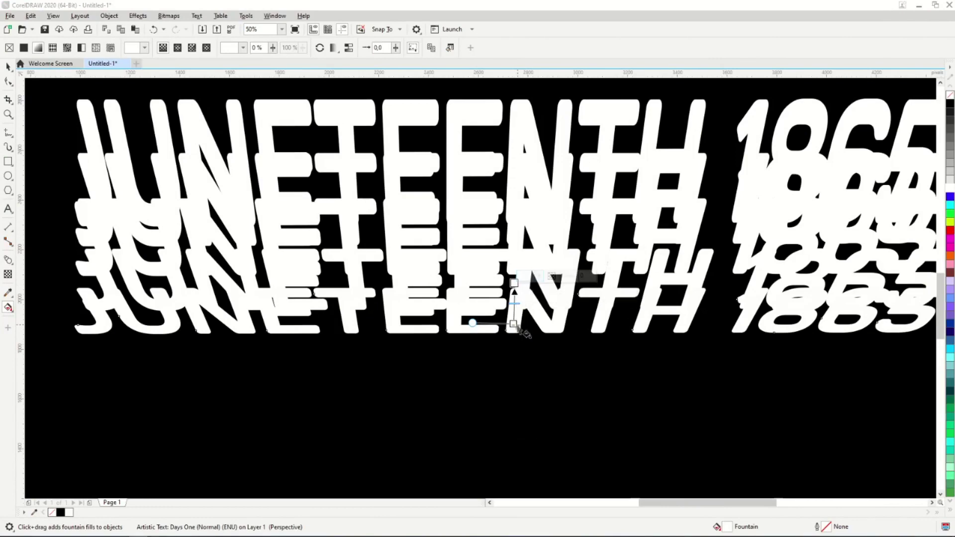
{"action": "left_click", "coordinate": [524, 317]}
{"action": "left_click", "coordinate": [530, 367]}
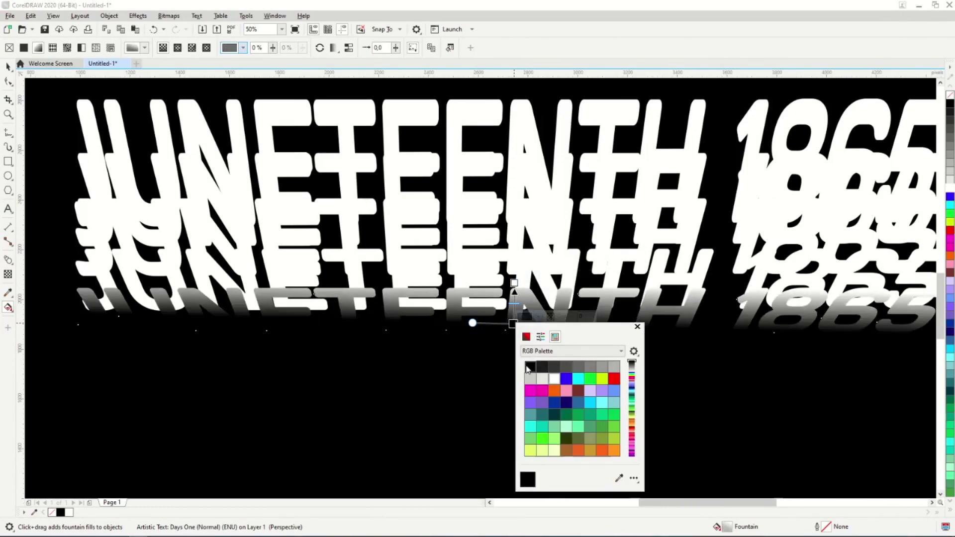
Step: Extend the black end of the bottom row's gradient below the letters and lower its white end slightly
{"action": "left_click", "coordinate": [637, 326]}
{"action": "left_click_drag", "start_coordinate": [513, 324], "coordinate": [513, 356]}
{"action": "left_click_drag", "start_coordinate": [513, 283], "coordinate": [516, 289]}
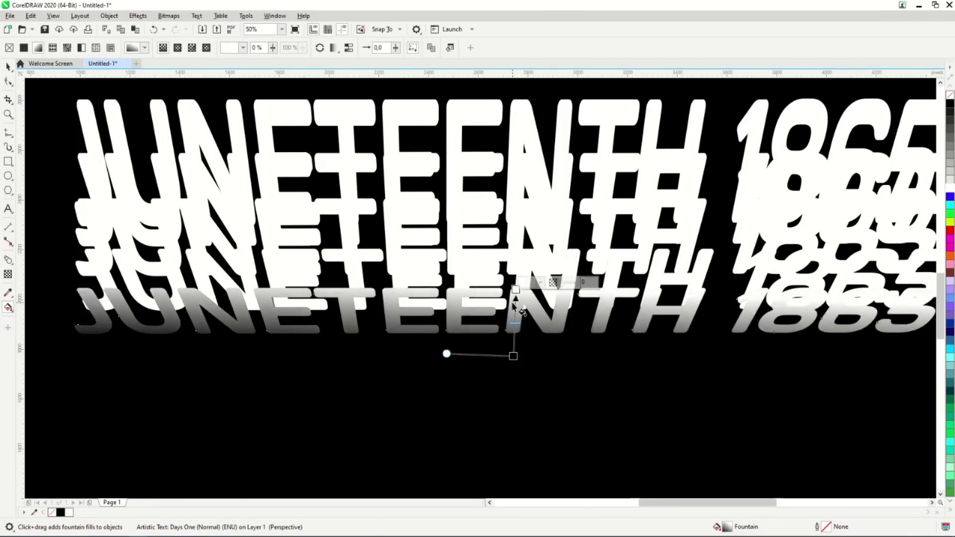
{"action": "scroll", "coordinate": [515, 289], "scroll_direction": "down", "scroll_amount": 1}
{"action": "scroll", "coordinate": [515, 289], "scroll_direction": "up", "scroll_amount": 1}
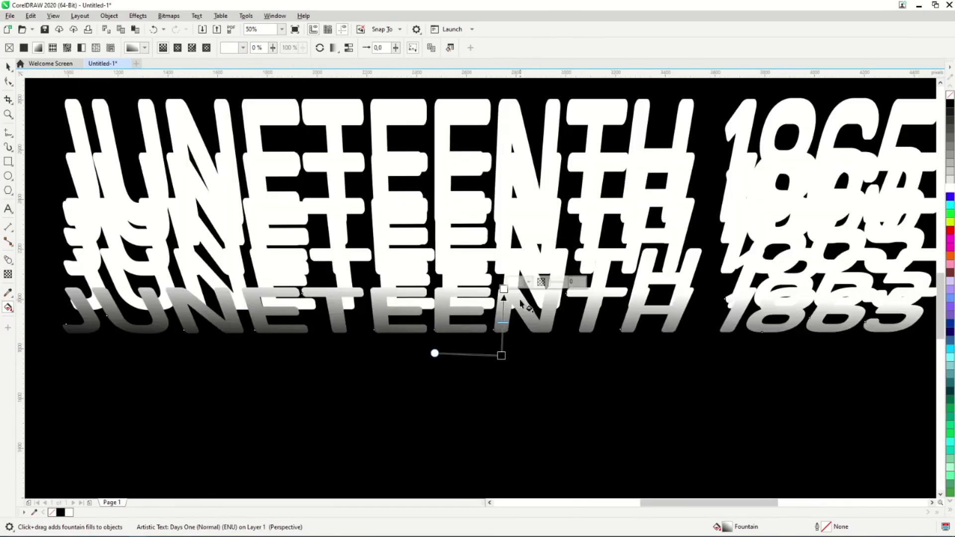
Step: Give the fourth text row a white-to-black vertical fountain fill and lower its white end to the letter tops
{"action": "left_click", "coordinate": [168, 265]}
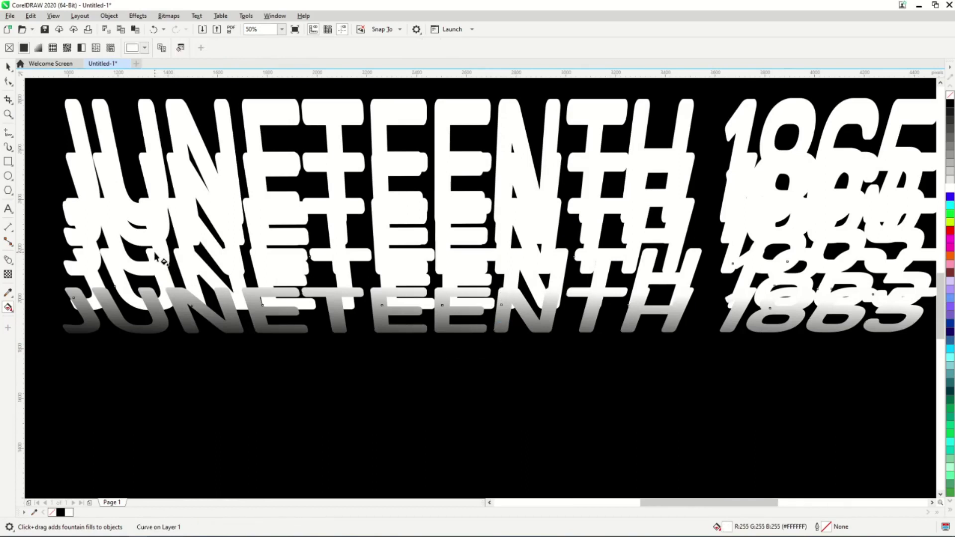
{"action": "left_click_drag", "start_coordinate": [507, 271], "coordinate": [508, 234]}
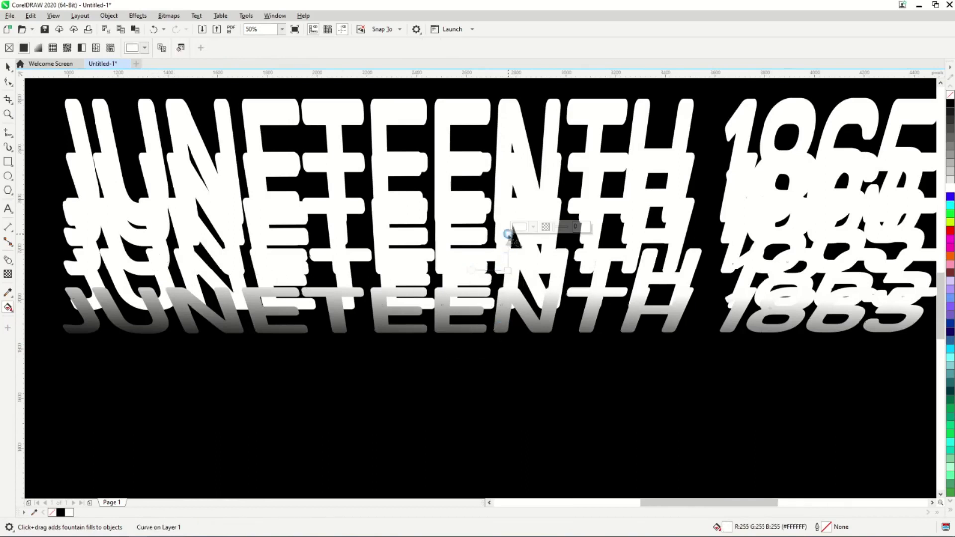
{"action": "left_click_drag", "start_coordinate": [508, 271], "coordinate": [507, 300]}
{"action": "left_click", "coordinate": [507, 300]}
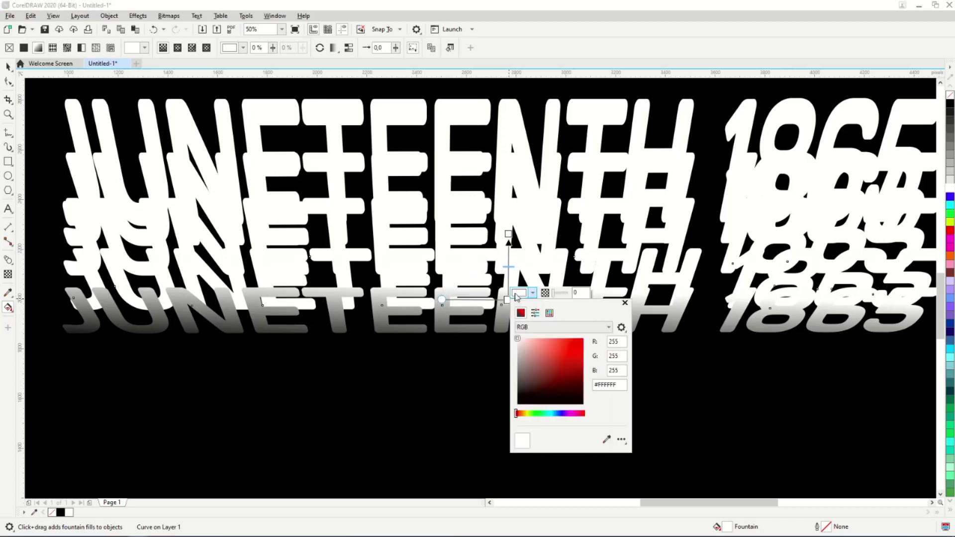
{"action": "left_click", "coordinate": [521, 397]}
{"action": "left_click", "coordinate": [518, 401]}
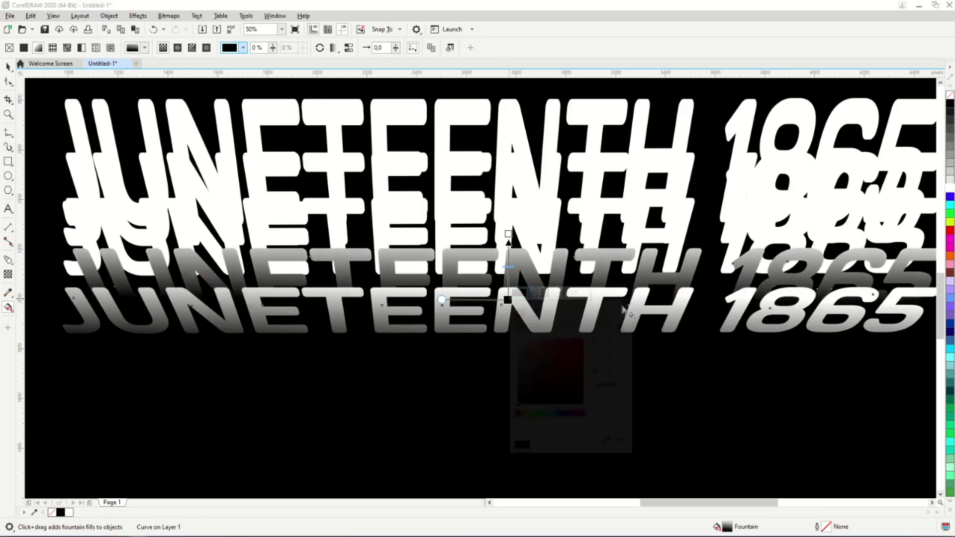
{"action": "left_click_drag", "start_coordinate": [508, 233], "coordinate": [506, 255]}
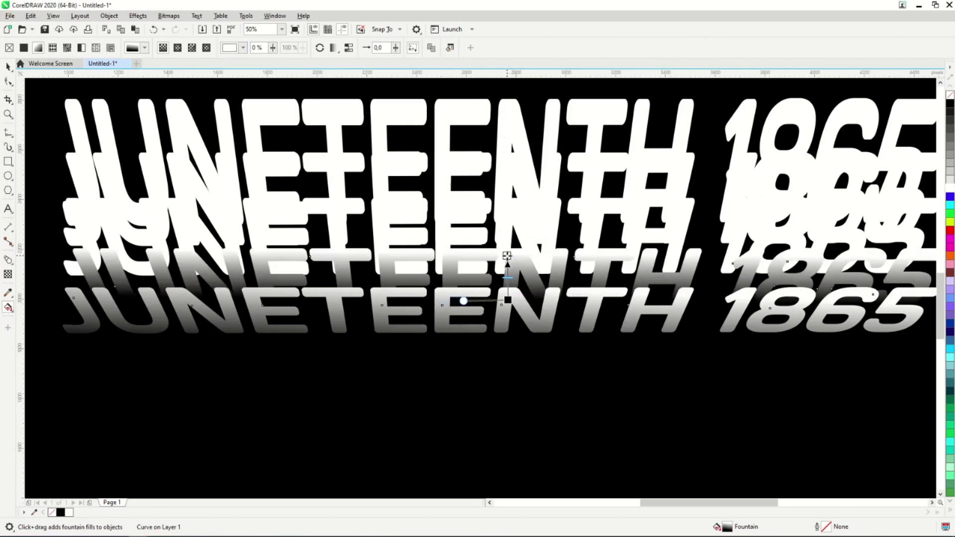
Step: Apply a vertical fountain fill to the middle text row with white above and black (#000000) at the lower end
{"action": "left_click", "coordinate": [506, 224]}
{"action": "left_click_drag", "start_coordinate": [506, 219], "coordinate": [508, 183]}
{"action": "left_click", "coordinate": [506, 220]}
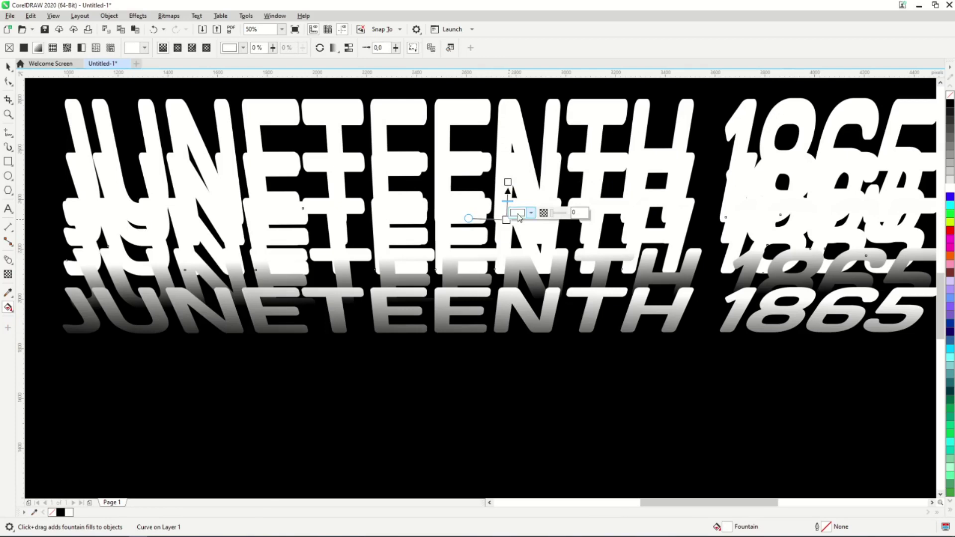
{"action": "left_click", "coordinate": [517, 213]}
{"action": "left_click", "coordinate": [518, 317]}
{"action": "left_click", "coordinate": [517, 302]}
{"action": "left_click", "coordinate": [516, 323]}
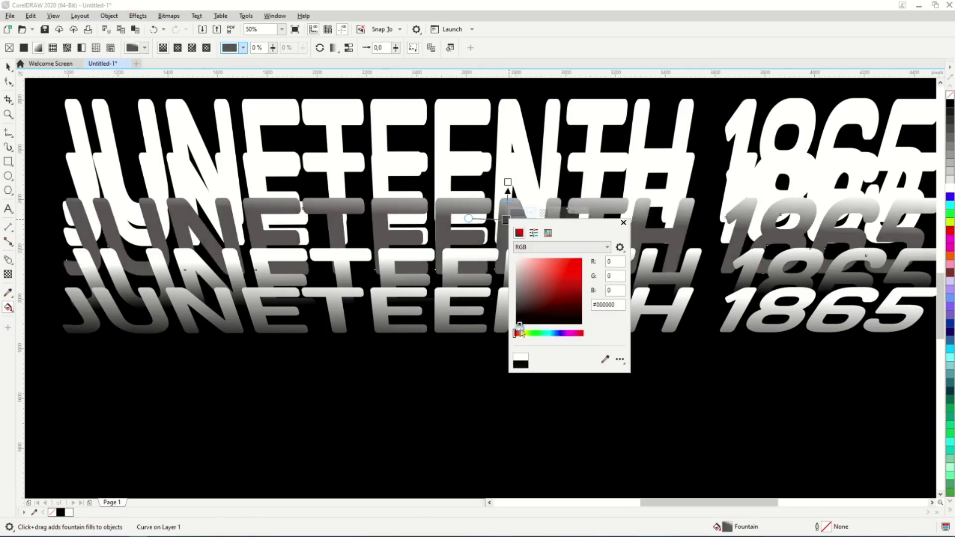
{"action": "left_click", "coordinate": [622, 223]}
Step: Lower both ends of the middle row's gradient and extend the black end of the fourth row's gradient slightly
{"action": "left_click_drag", "start_coordinate": [507, 220], "coordinate": [504, 283]}
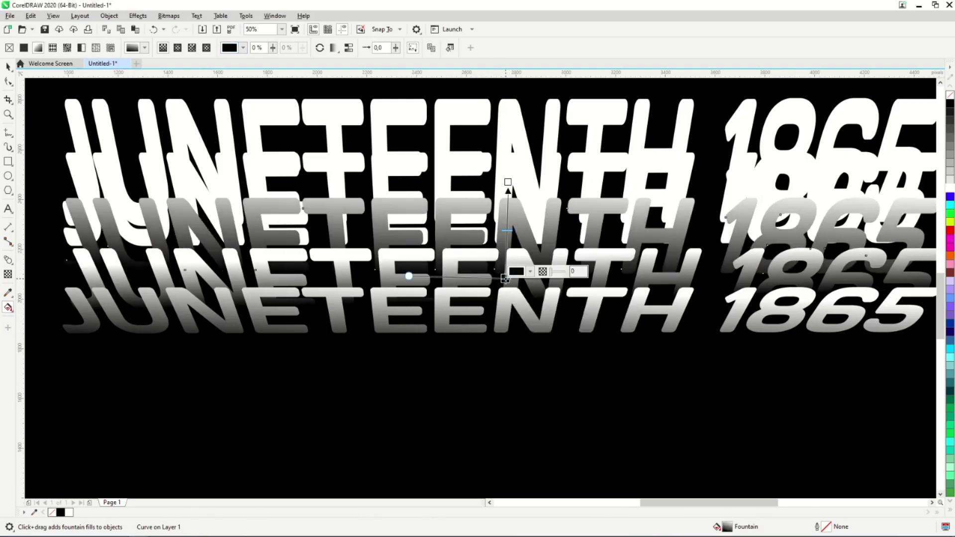
{"action": "left_click_drag", "start_coordinate": [507, 182], "coordinate": [506, 217]}
{"action": "left_click_drag", "start_coordinate": [505, 283], "coordinate": [504, 290]}
{"action": "left_click", "coordinate": [465, 264]}
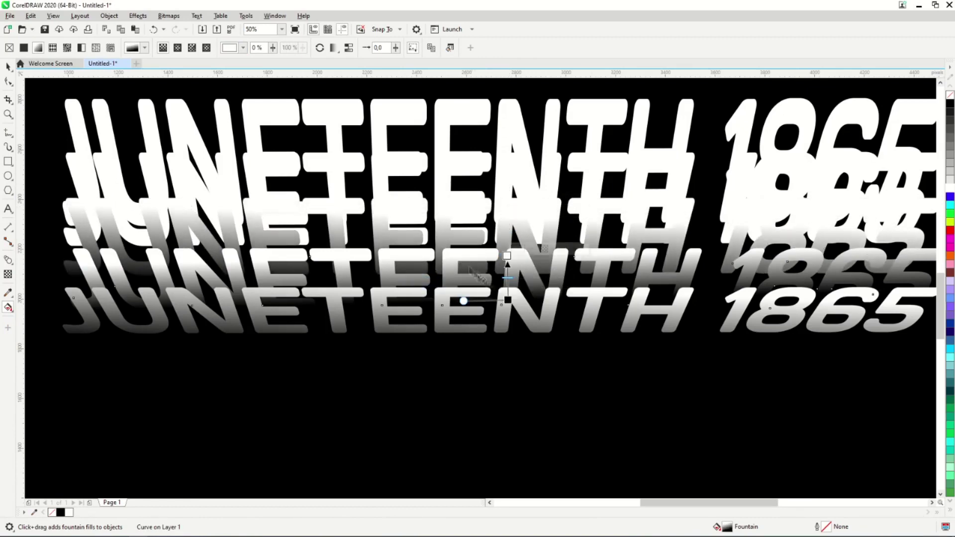
{"action": "left_click_drag", "start_coordinate": [508, 300], "coordinate": [505, 306]}
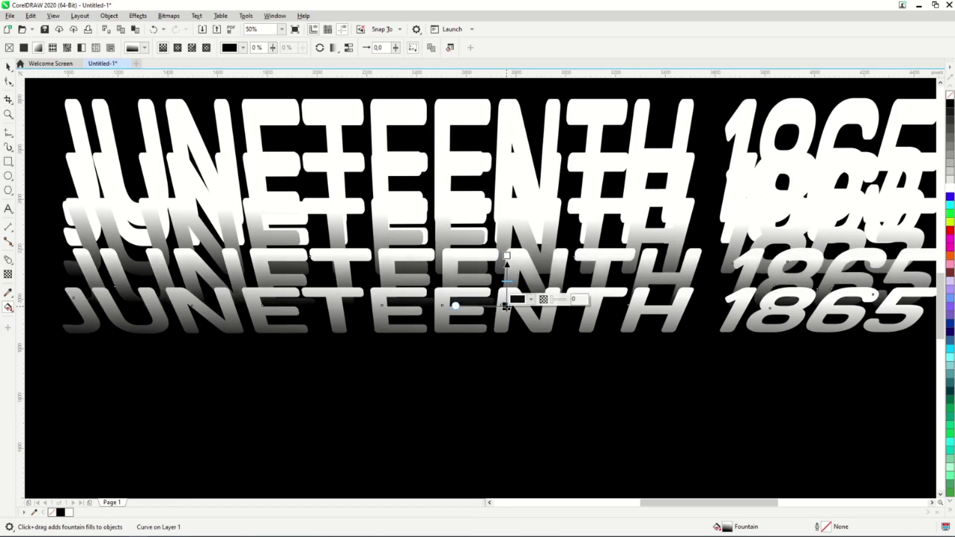
Step: Apply a vertical fountain fill to the second text row, white above and near-black (#121212) at the lower end
{"action": "left_click", "coordinate": [521, 190]}
{"action": "left_click_drag", "start_coordinate": [520, 184], "coordinate": [522, 112]}
{"action": "left_click", "coordinate": [520, 184]}
{"action": "left_click", "coordinate": [545, 176]}
{"action": "left_click", "coordinate": [529, 284]}
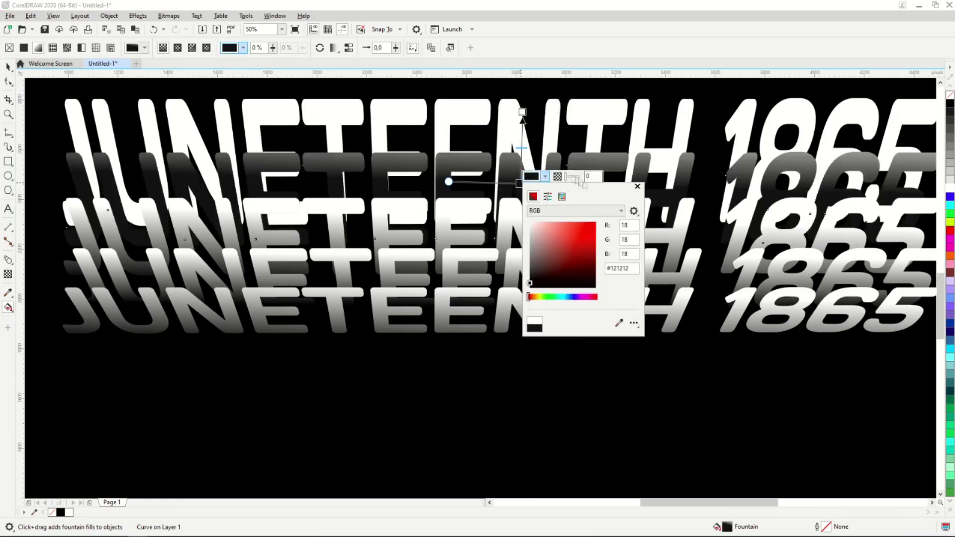
Step: Stretch the second row's gradient so its dark end falls near the letter bases and white stays along the tops
{"action": "left_click_drag", "start_coordinate": [520, 183], "coordinate": [521, 239]}
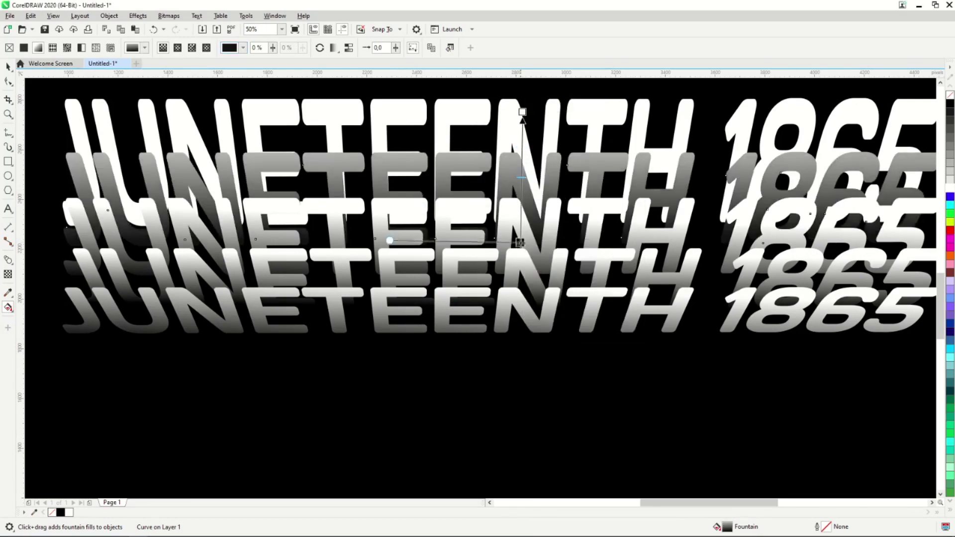
{"action": "left_click_drag", "start_coordinate": [522, 112], "coordinate": [519, 156]}
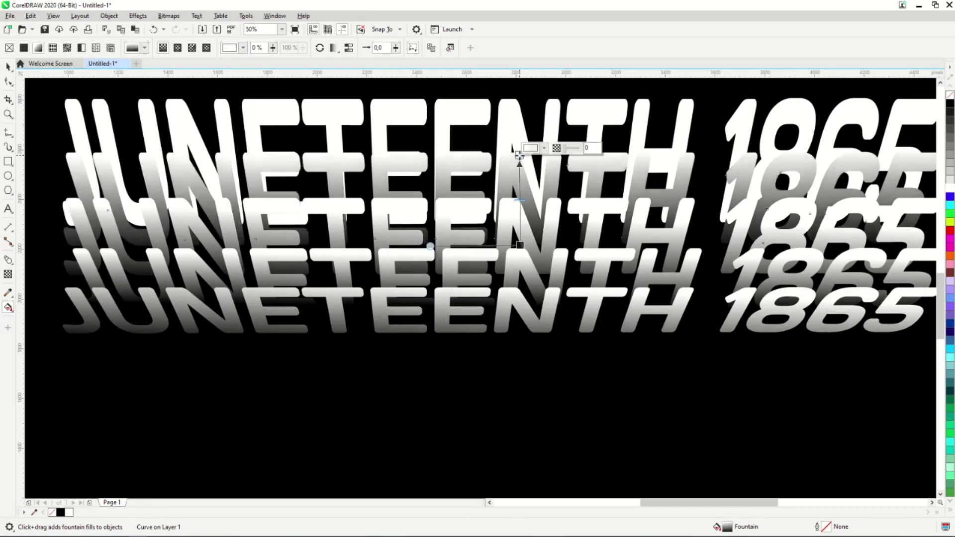
{"action": "left_click_drag", "start_coordinate": [521, 245], "coordinate": [518, 271]}
{"action": "left_click_drag", "start_coordinate": [519, 155], "coordinate": [519, 165]}
Step: Apply a vertical fountain fill to the top text row, white above and black at the lower end
{"action": "left_click", "coordinate": [511, 127]}
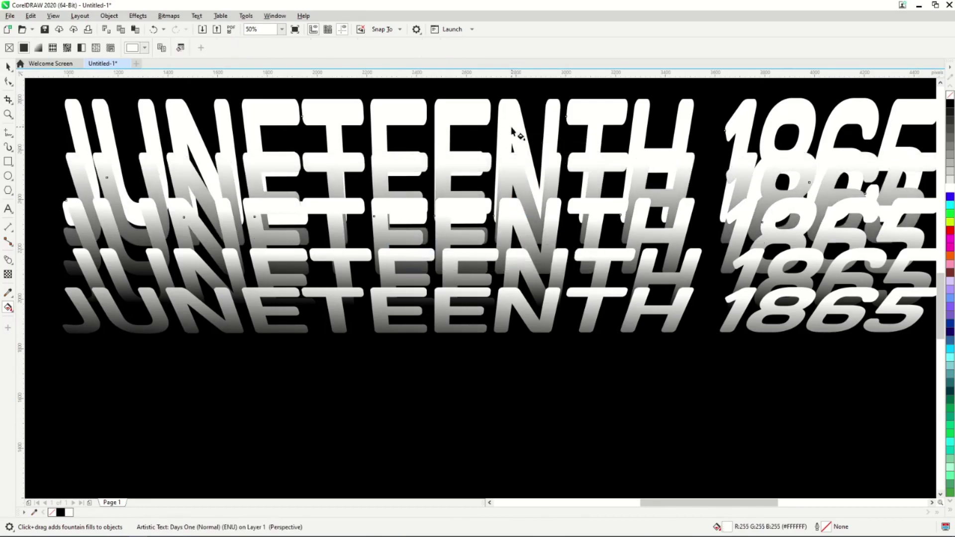
{"action": "scroll", "coordinate": [532, 103], "scroll_direction": "up", "scroll_amount": 2}
{"action": "scroll", "coordinate": [532, 103], "scroll_direction": "down", "scroll_amount": 2}
{"action": "scroll", "coordinate": [624, 166], "scroll_direction": "up", "scroll_amount": 2}
{"action": "left_click_drag", "start_coordinate": [504, 209], "coordinate": [501, 141]}
{"action": "left_click", "coordinate": [502, 208]}
{"action": "left_click", "coordinate": [514, 201]}
{"action": "left_click", "coordinate": [512, 202]}
{"action": "left_click", "coordinate": [512, 203]}
{"action": "left_click", "coordinate": [518, 248]}
Step: Lower both ends of the top row's gradient so white stays near the letter tops and black reaches the bases
{"action": "left_click_drag", "start_coordinate": [503, 209], "coordinate": [500, 313]}
{"action": "left_click_drag", "start_coordinate": [501, 140], "coordinate": [502, 204]}
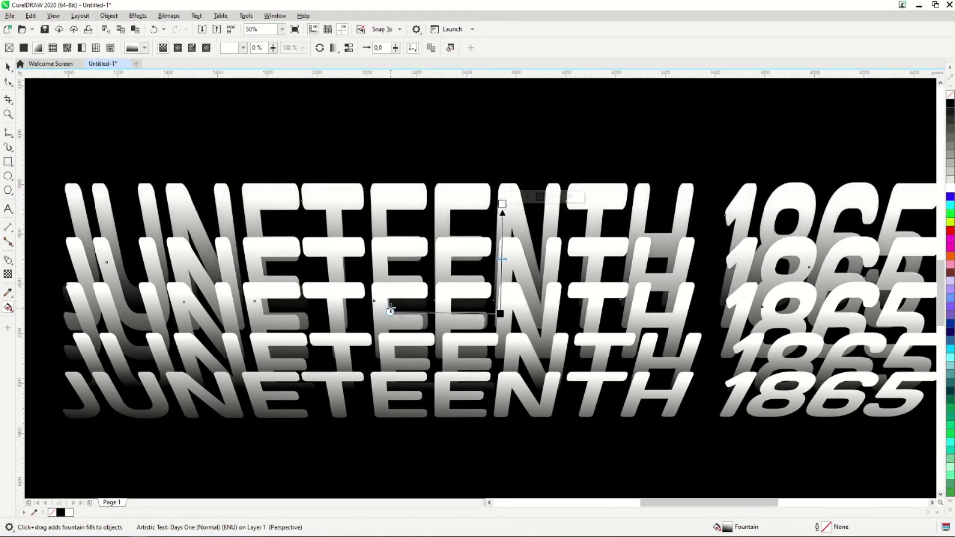
{"action": "left_click_drag", "start_coordinate": [386, 313], "coordinate": [384, 315]}
Step: Move all five text rows together straight up slightly on the page
{"action": "scroll", "coordinate": [383, 315], "scroll_direction": "down", "scroll_amount": 2}
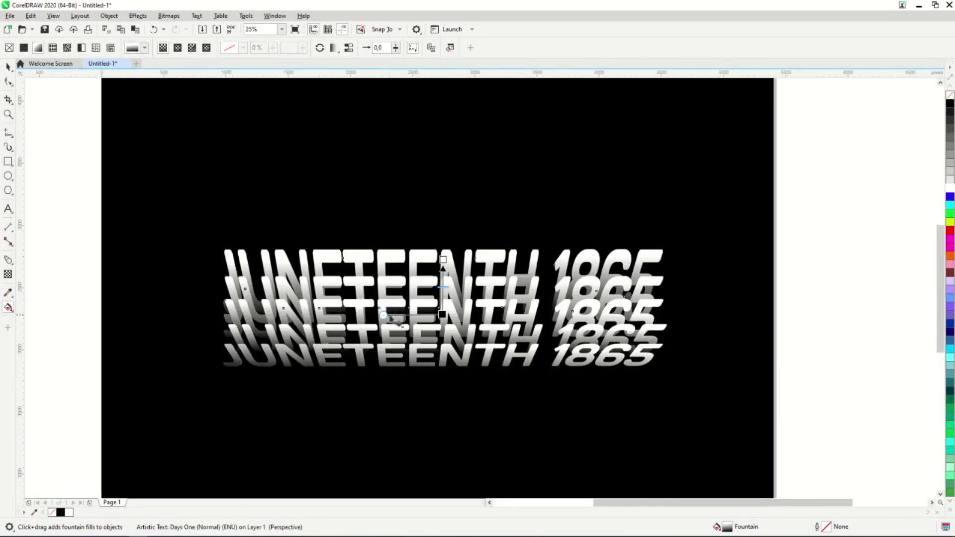
{"action": "key", "text": "space"}
{"action": "left_click_drag", "start_coordinate": [85, 204], "coordinate": [762, 434]}
{"action": "left_click_drag", "start_coordinate": [444, 310], "coordinate": [445, 289]}
{"action": "left_click", "coordinate": [82, 217]}
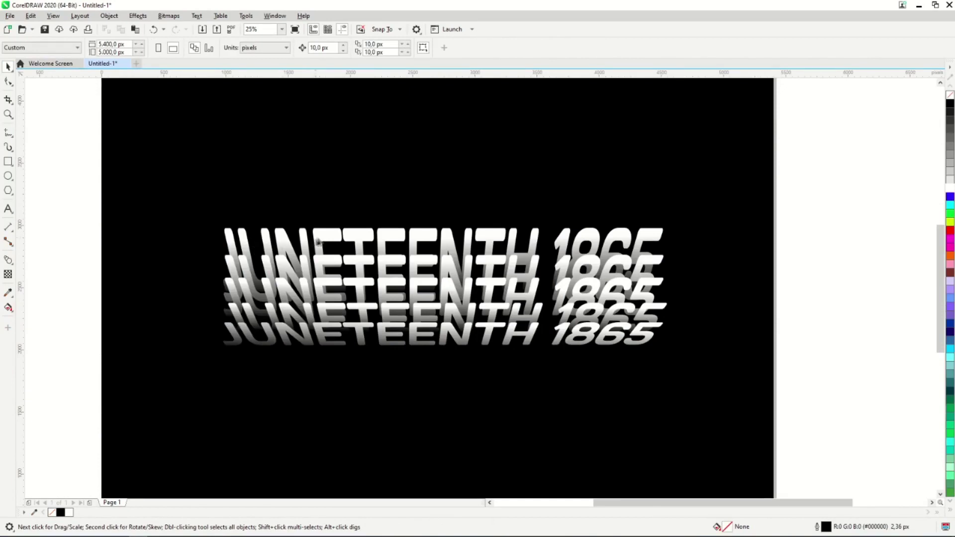
Step: Stretch the top text row upward to about 605 px high and raise the second row's upper edge slightly
{"action": "left_click", "coordinate": [347, 231]}
{"action": "left_click_drag", "start_coordinate": [443, 224], "coordinate": [443, 213]}
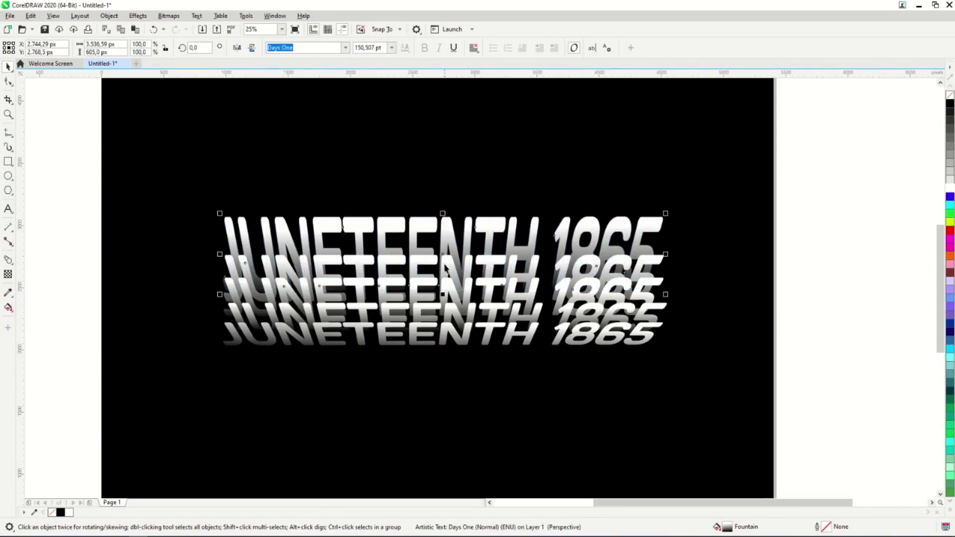
{"action": "left_click", "coordinate": [443, 264]}
{"action": "left_click_drag", "start_coordinate": [442, 251], "coordinate": [442, 248]}
Step: Raise the upper edges of the third and fourth rows slightly and stretch the top row to about 629 px high
{"action": "left_click", "coordinate": [444, 226]}
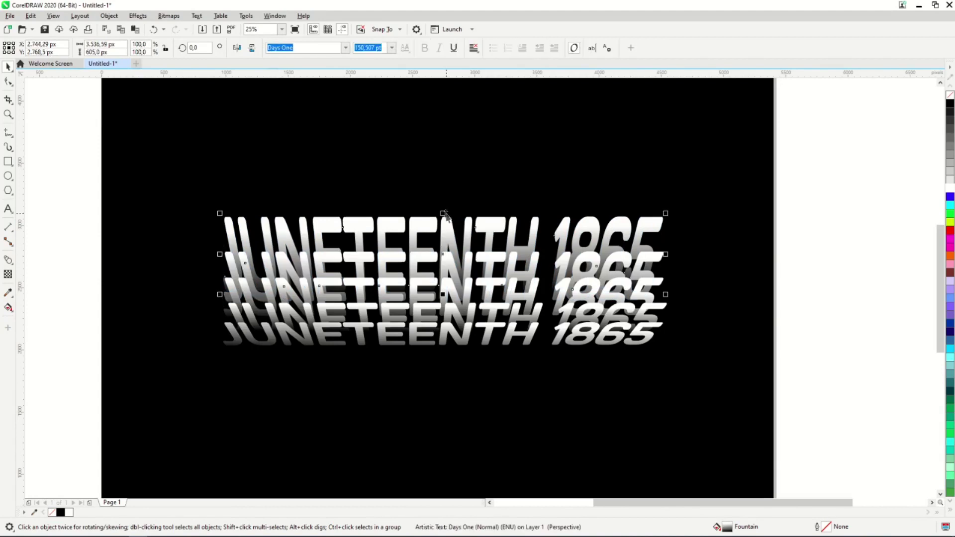
{"action": "left_click", "coordinate": [445, 273]}
{"action": "left_click_drag", "start_coordinate": [445, 272], "coordinate": [444, 271]}
{"action": "left_click", "coordinate": [446, 311]}
{"action": "left_click", "coordinate": [446, 298]}
{"action": "left_click", "coordinate": [446, 306]}
{"action": "left_click_drag", "start_coordinate": [446, 301], "coordinate": [447, 295]}
{"action": "left_click", "coordinate": [446, 234]}
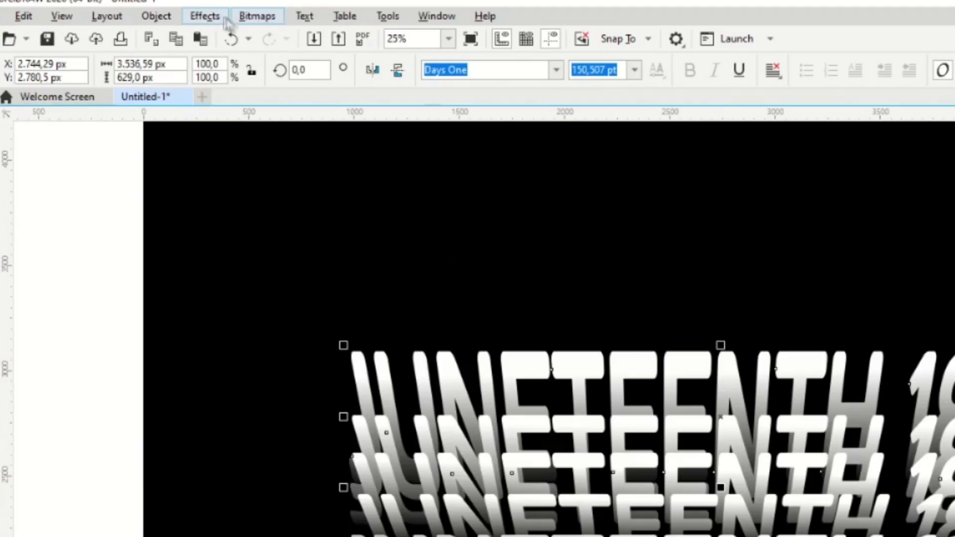
Step: Add an unconstrained envelope to the top text row, flare its upper-right corner outward and bow the right side slightly inward
{"action": "left_click", "coordinate": [138, 16]}
{"action": "left_click", "coordinate": [230, 419]}
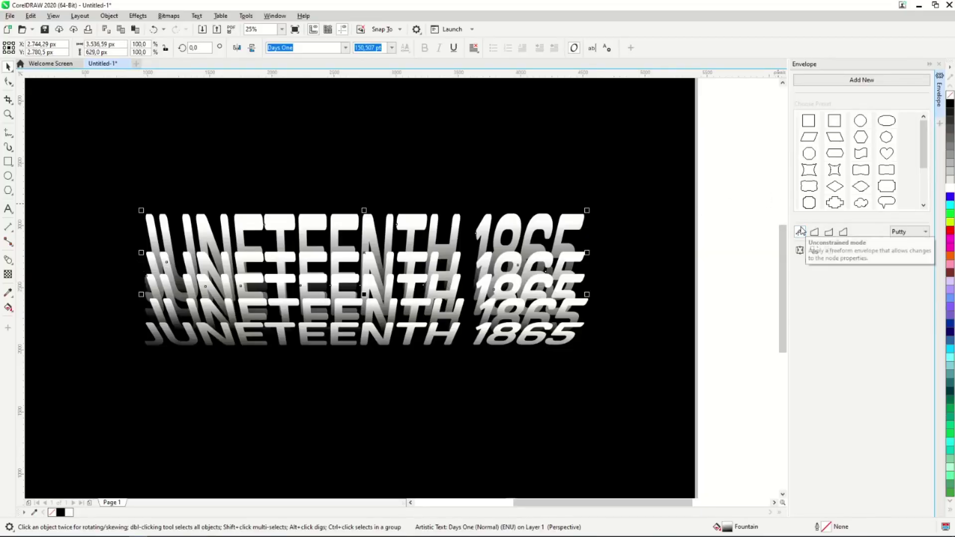
{"action": "left_click", "coordinate": [861, 81]}
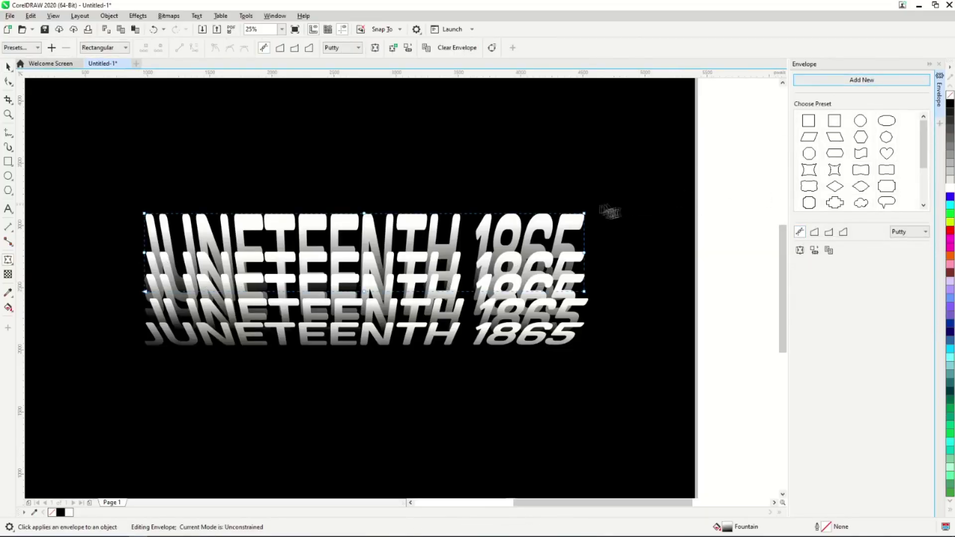
{"action": "left_click", "coordinate": [585, 252]}
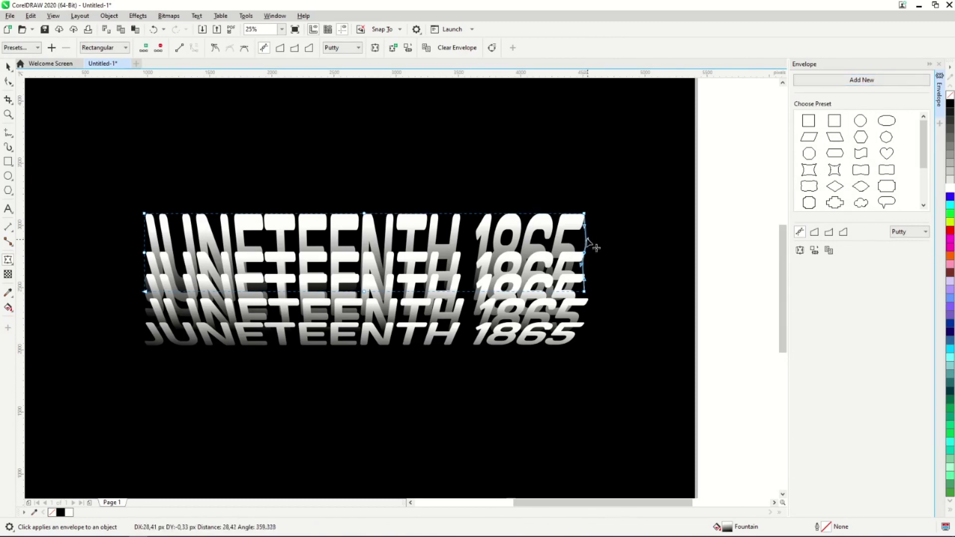
{"action": "left_click_drag", "start_coordinate": [585, 252], "coordinate": [593, 253]}
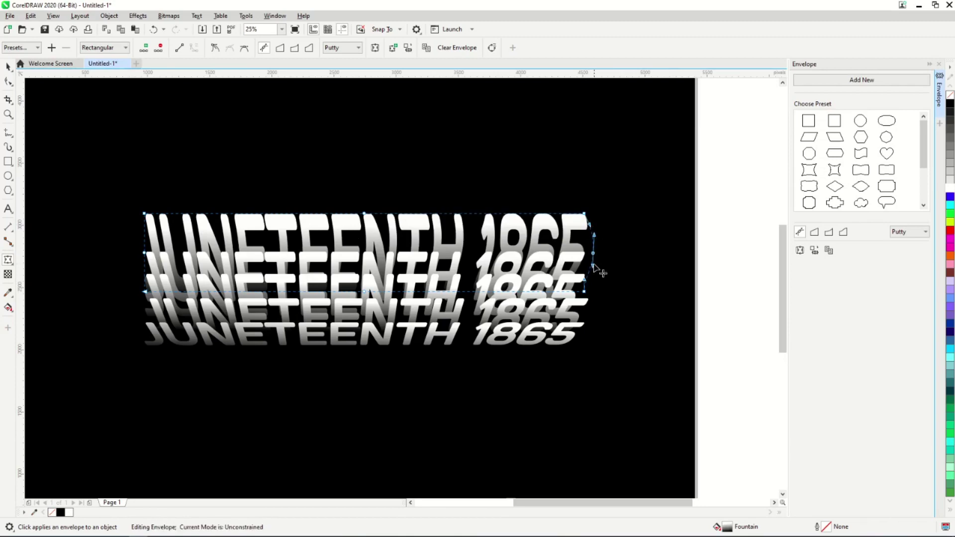
{"action": "left_click_drag", "start_coordinate": [593, 253], "coordinate": [579, 255]}
{"action": "mouse_move", "coordinate": [583, 213]}
{"action": "left_mouse_down"}
{"action": "mouse_move", "coordinate": [596, 211]}
{"action": "mouse_move", "coordinate": [587, 222]}
{"action": "left_mouse_up"}
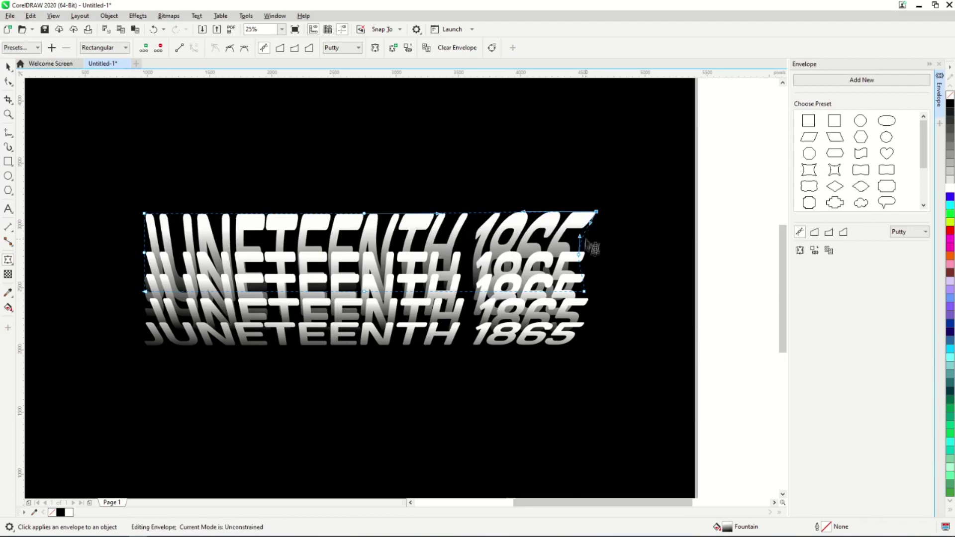
{"action": "left_click_drag", "start_coordinate": [580, 254], "coordinate": [582, 256]}
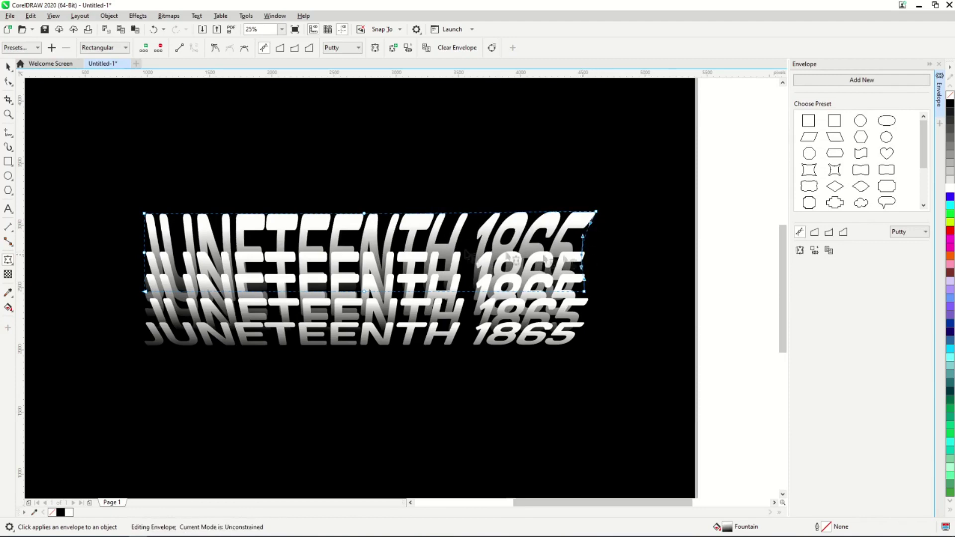
Step: Flare both upper corners of the top row's envelope outward and upward, dipping the middle of its upper edge slightly
{"action": "left_click_drag", "start_coordinate": [144, 214], "coordinate": [137, 213]}
{"action": "left_click_drag", "start_coordinate": [143, 255], "coordinate": [134, 207]}
{"action": "left_click_drag", "start_coordinate": [596, 212], "coordinate": [603, 209]}
{"action": "left_click_drag", "start_coordinate": [365, 214], "coordinate": [366, 217]}
{"action": "left_click_drag", "start_coordinate": [528, 216], "coordinate": [529, 218]}
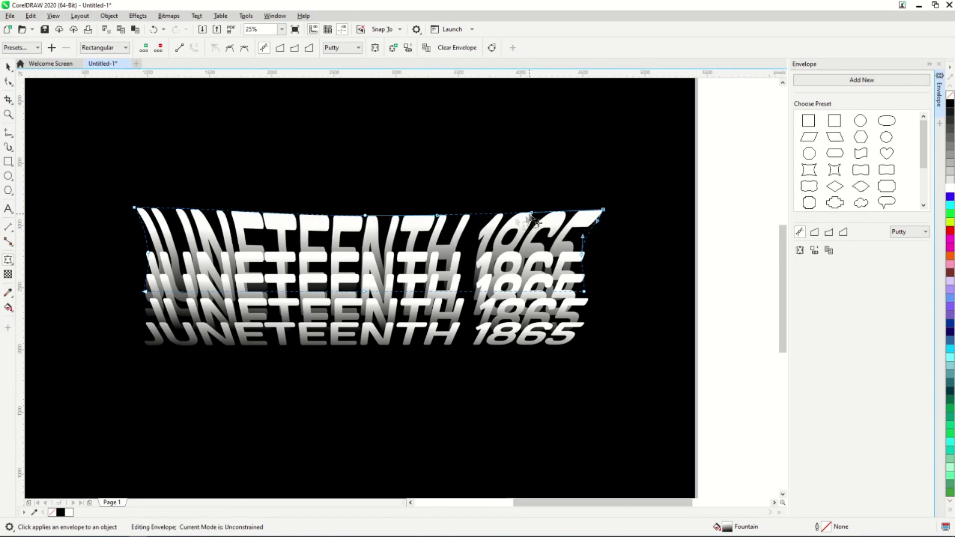
{"action": "left_click_drag", "start_coordinate": [133, 207], "coordinate": [134, 207]}
{"action": "left_click_drag", "start_coordinate": [583, 257], "coordinate": [586, 255]}
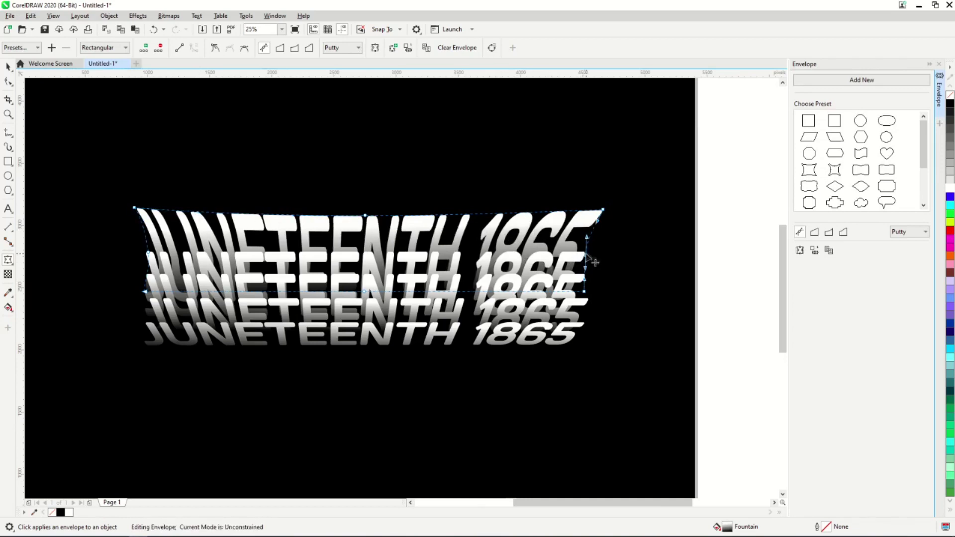
Step: Add an envelope to the second row, flare both upper corners outward and raise the middle of its upper edge slightly
{"action": "left_click", "coordinate": [228, 261]}
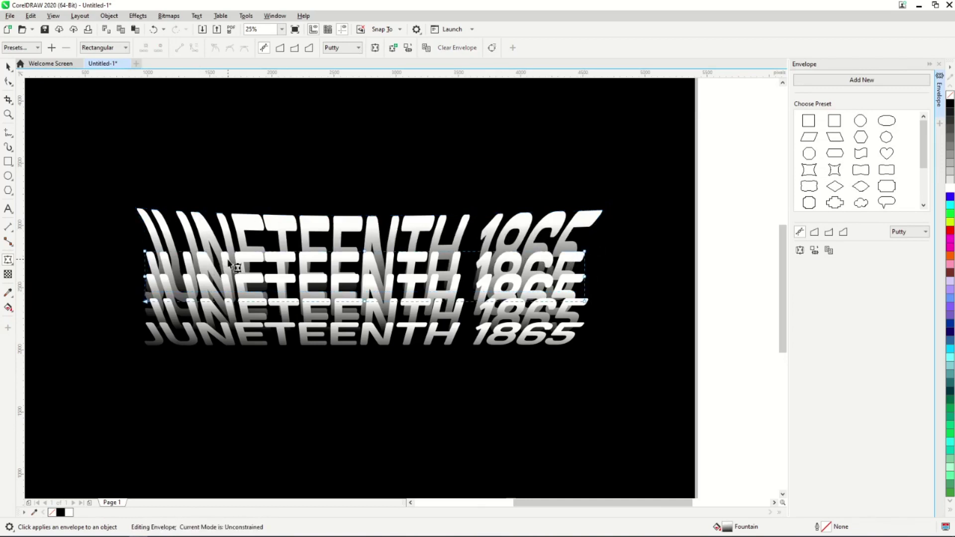
{"action": "left_click", "coordinate": [853, 81]}
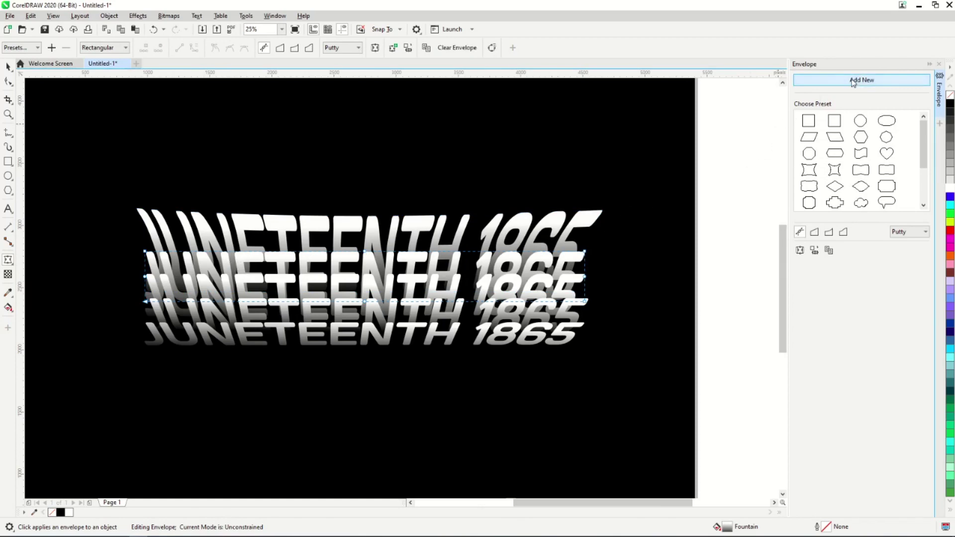
{"action": "left_click_drag", "start_coordinate": [585, 252], "coordinate": [594, 250]}
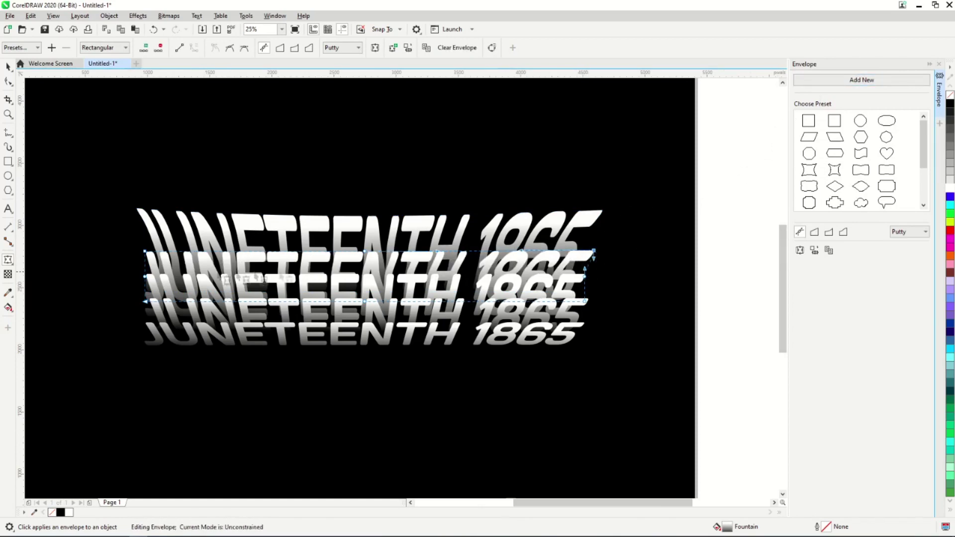
{"action": "mouse_move", "coordinate": [148, 255]}
{"action": "left_mouse_down"}
{"action": "mouse_move", "coordinate": [138, 263]}
{"action": "mouse_move", "coordinate": [136, 245]}
{"action": "left_mouse_up"}
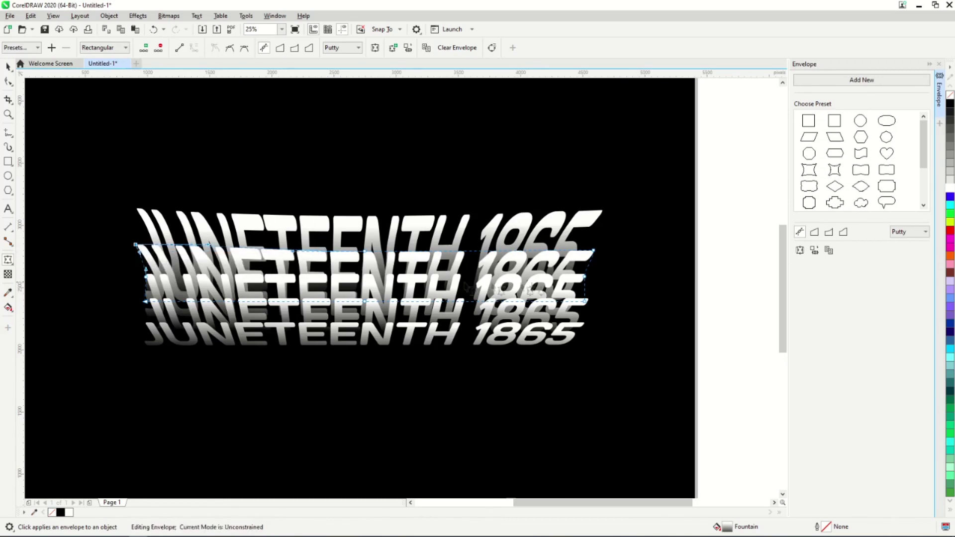
{"action": "mouse_move", "coordinate": [593, 251]}
{"action": "left_mouse_down"}
{"action": "mouse_move", "coordinate": [598, 245]}
{"action": "mouse_move", "coordinate": [589, 265]}
{"action": "left_mouse_up"}
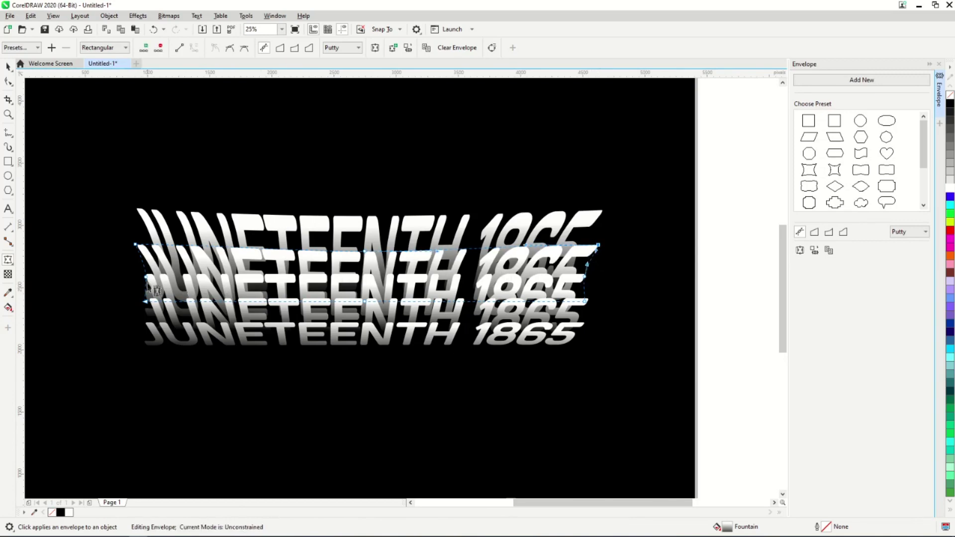
{"action": "left_click_drag", "start_coordinate": [136, 245], "coordinate": [141, 243]}
{"action": "left_click_drag", "start_coordinate": [599, 245], "coordinate": [599, 243]}
{"action": "left_click_drag", "start_coordinate": [365, 250], "coordinate": [366, 243]}
Step: Add an envelope to the third text row and flare both upper corners slightly outward, less than in the second row
{"action": "left_click", "coordinate": [440, 286]}
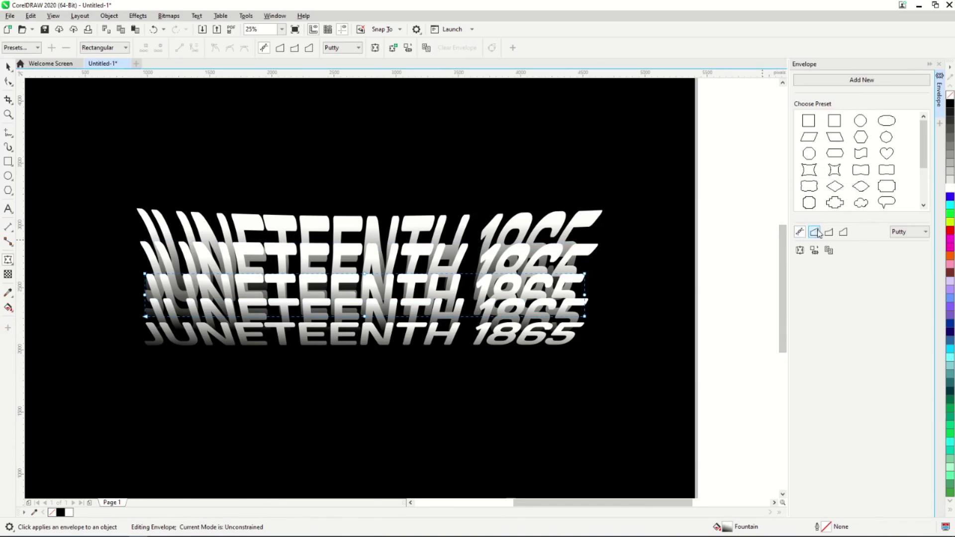
{"action": "left_click", "coordinate": [845, 80]}
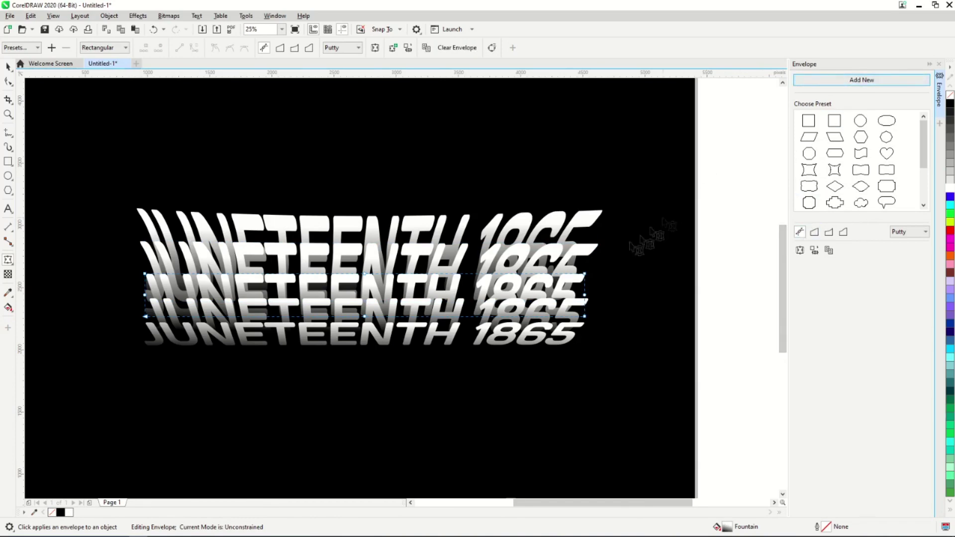
{"action": "left_click_drag", "start_coordinate": [585, 274], "coordinate": [590, 271]}
{"action": "left_click_drag", "start_coordinate": [145, 274], "coordinate": [146, 296]}
{"action": "left_click_drag", "start_coordinate": [590, 277], "coordinate": [588, 280]}
{"action": "left_click_drag", "start_coordinate": [365, 273], "coordinate": [364, 272]}
Step: Add an envelope to the fourth text row, subtly flaring its upper corners and adjusting the curves of its sides
{"action": "left_click", "coordinate": [378, 311]}
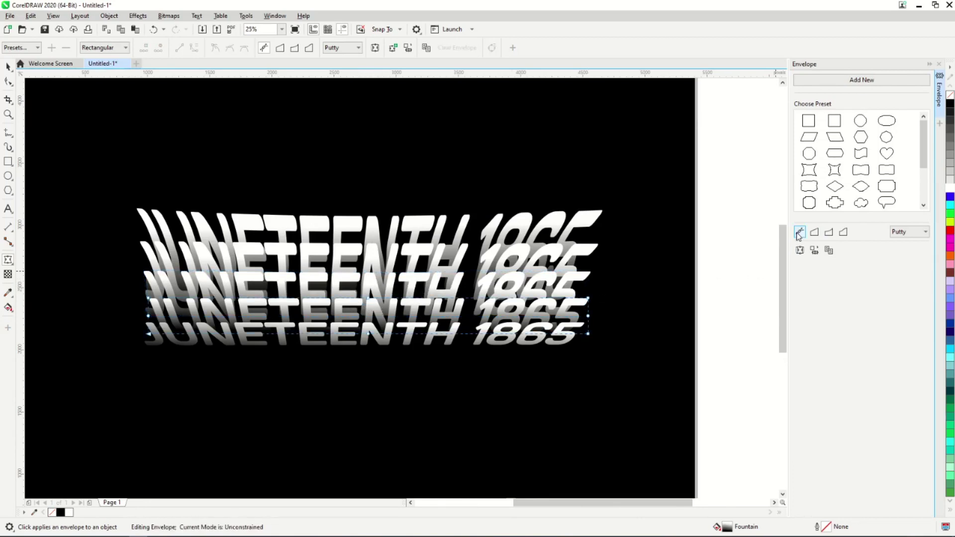
{"action": "left_click", "coordinate": [852, 80]}
{"action": "left_click_drag", "start_coordinate": [588, 298], "coordinate": [583, 315]}
{"action": "mouse_move", "coordinate": [148, 316]}
{"action": "left_mouse_down"}
{"action": "mouse_move", "coordinate": [147, 296]}
{"action": "mouse_move", "coordinate": [152, 311]}
{"action": "left_mouse_up"}
{"action": "key", "text": "space"}
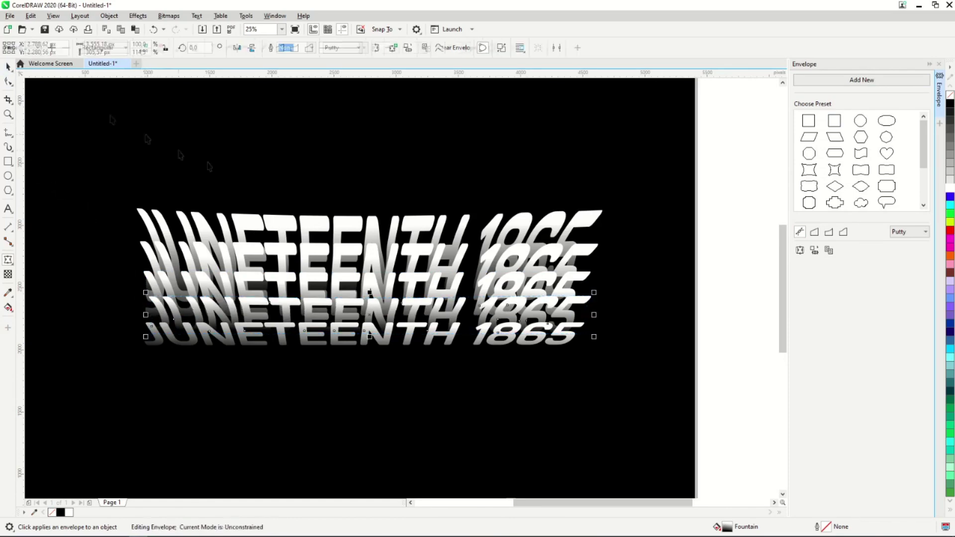
Step: Collapse the envelope settings and stretch the top text row slightly upward
{"action": "left_click", "coordinate": [929, 64]}
{"action": "left_click", "coordinate": [814, 201]}
{"action": "left_click_drag", "start_coordinate": [828, 163], "coordinate": [315, 339]}
{"action": "left_click", "coordinate": [489, 259]}
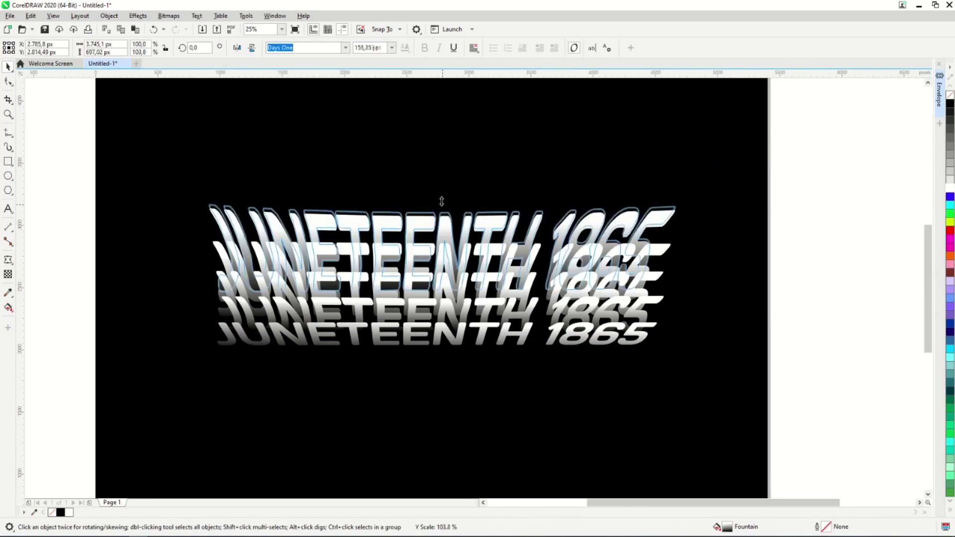
Step: Lower the upper edges of the bottom and fourth text rows slightly to even out the row spacing
{"action": "left_click", "coordinate": [414, 334]}
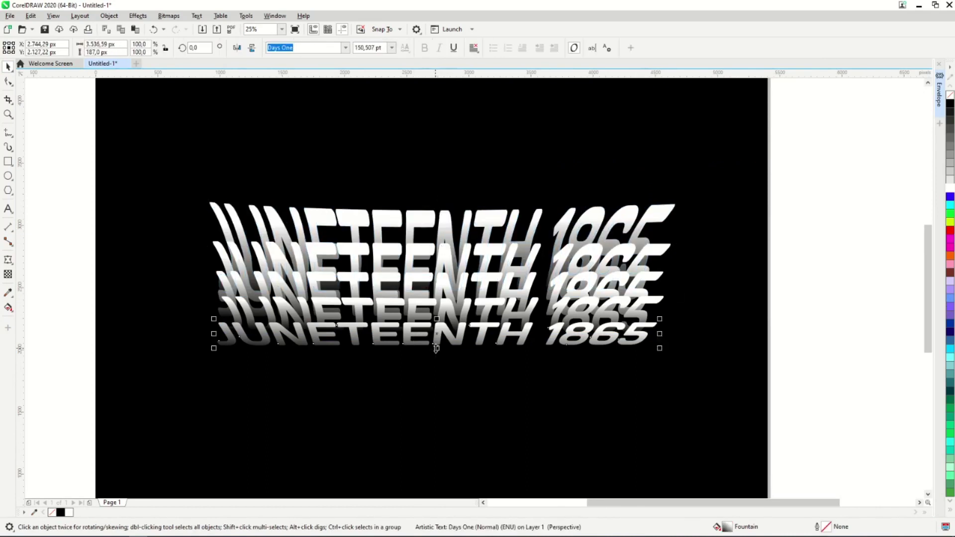
{"action": "left_click", "coordinate": [439, 318]}
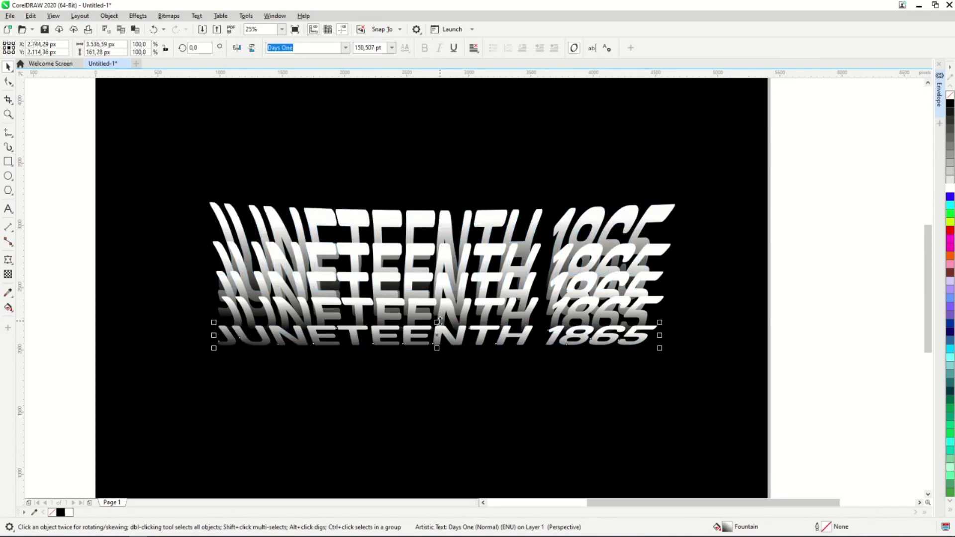
{"action": "left_click", "coordinate": [443, 299]}
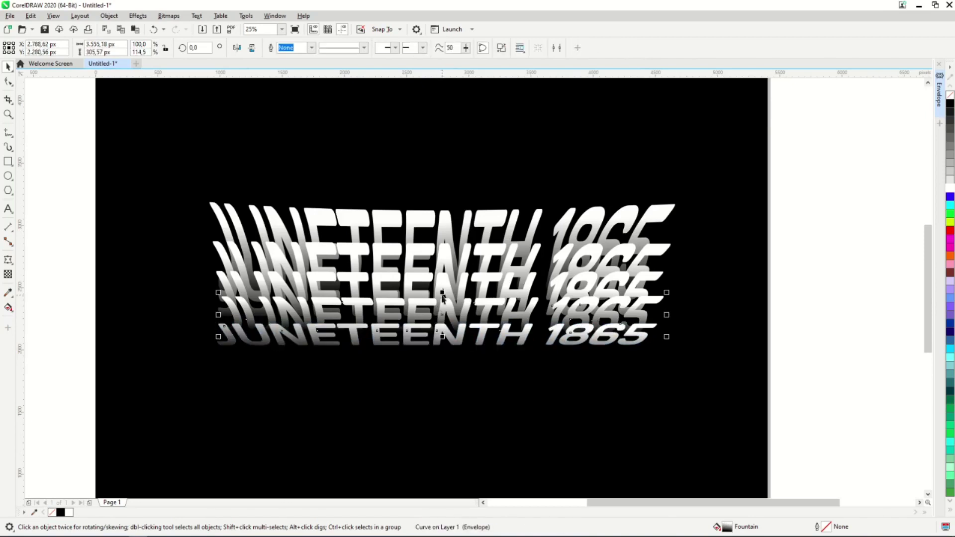
{"action": "left_click", "coordinate": [442, 296]}
Step: Group all five text rows and paste a duplicate of the group over it
{"action": "left_click_drag", "start_coordinate": [69, 171], "coordinate": [778, 382]}
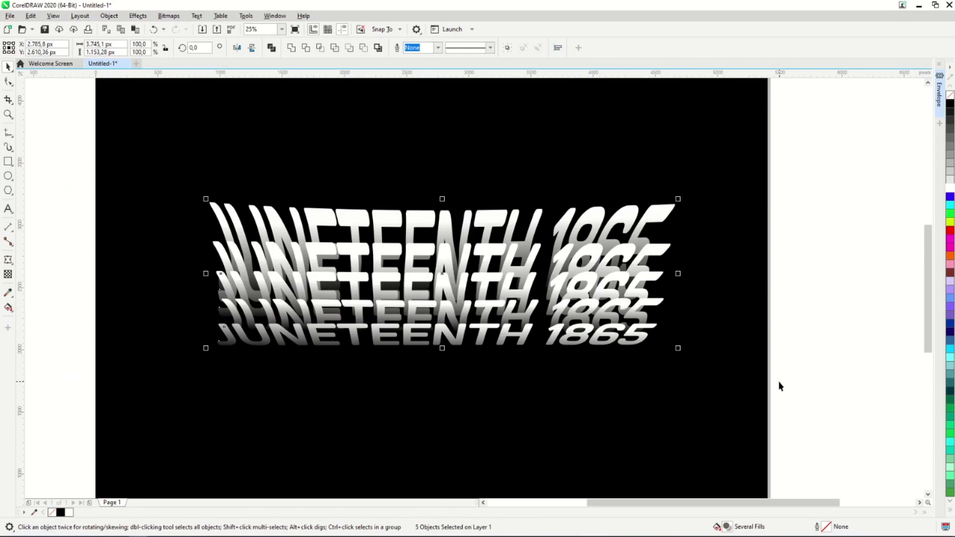
{"action": "key", "text": "ctrl+g"}
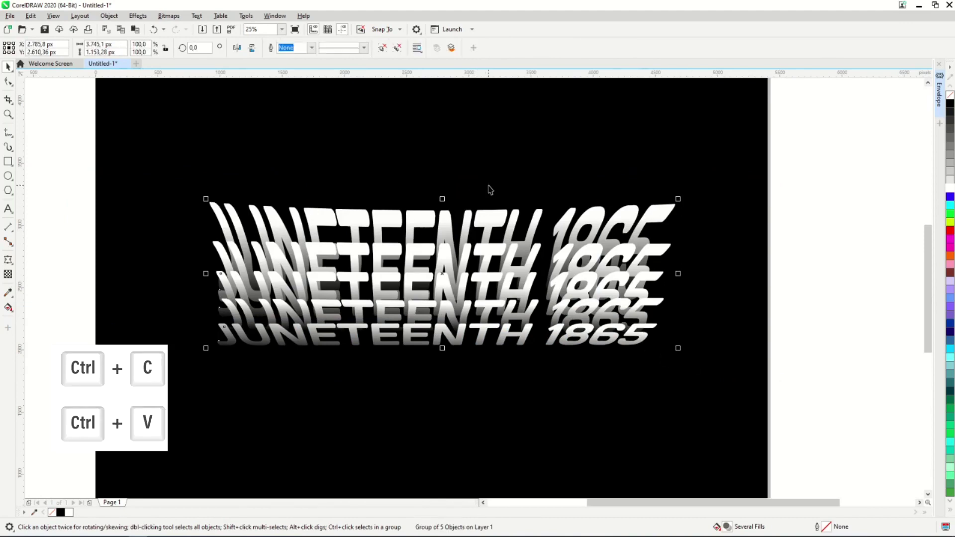
Step: Mirror the duplicate group vertically and horizontally and place it directly beneath the original, shifted slightly left
{"action": "left_click", "coordinate": [252, 47]}
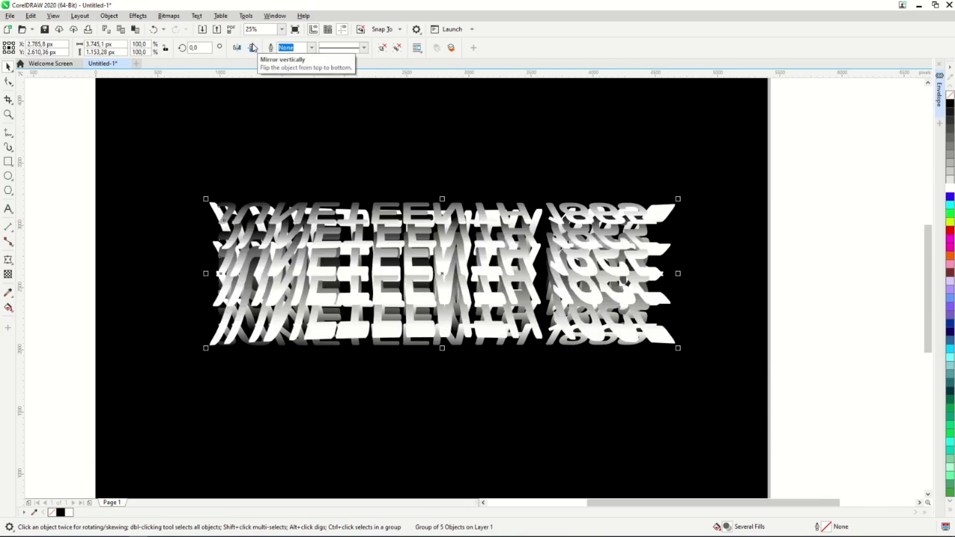
{"action": "left_click", "coordinate": [236, 47]}
{"action": "left_click_drag", "start_coordinate": [441, 272], "coordinate": [431, 412]}
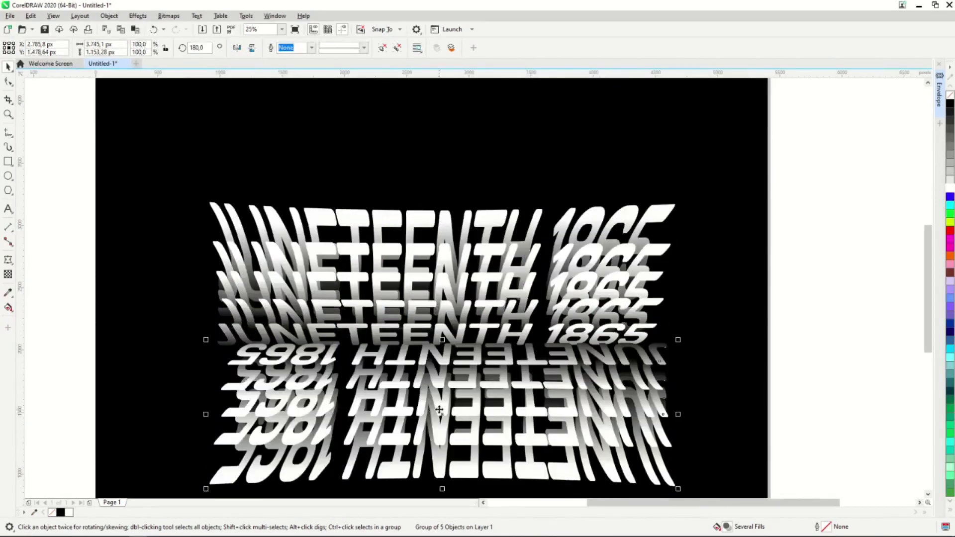
{"action": "left_click_drag", "start_coordinate": [428, 361], "coordinate": [403, 359]}
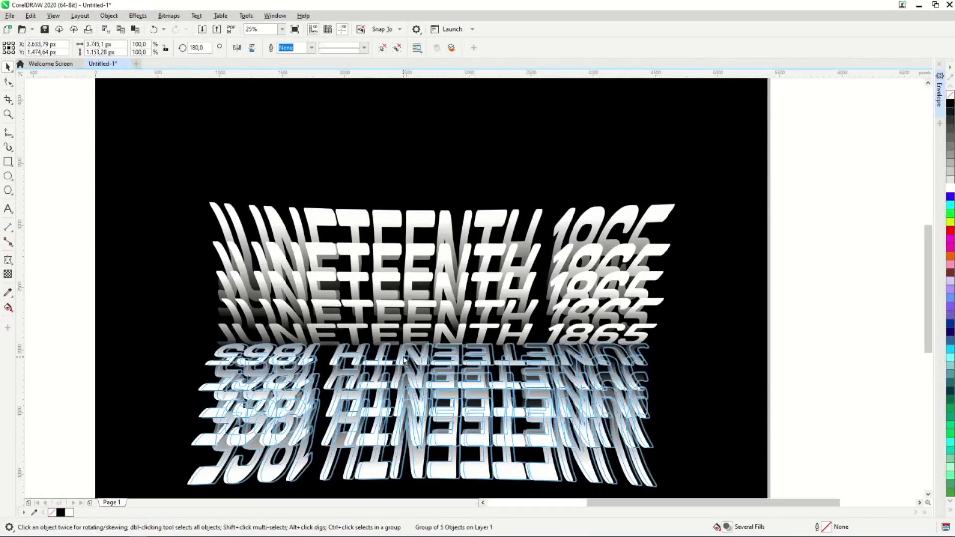
Step: Group the upper and lower text blocks temporarily to centre them together on the page, and ungroup them again
{"action": "left_click_drag", "start_coordinate": [69, 163], "coordinate": [695, 514]}
{"action": "left_click_drag", "start_coordinate": [432, 298], "coordinate": [433, 267]}
{"action": "scroll", "coordinate": [432, 267], "scroll_direction": "right", "scroll_amount": 1}
{"action": "scroll", "coordinate": [432, 267], "scroll_direction": "down", "scroll_amount": 2}
{"action": "scroll", "coordinate": [419, 217], "scroll_direction": "up", "scroll_amount": 2}
{"action": "key", "text": "ctrl+g"}
{"action": "key", "text": "p"}
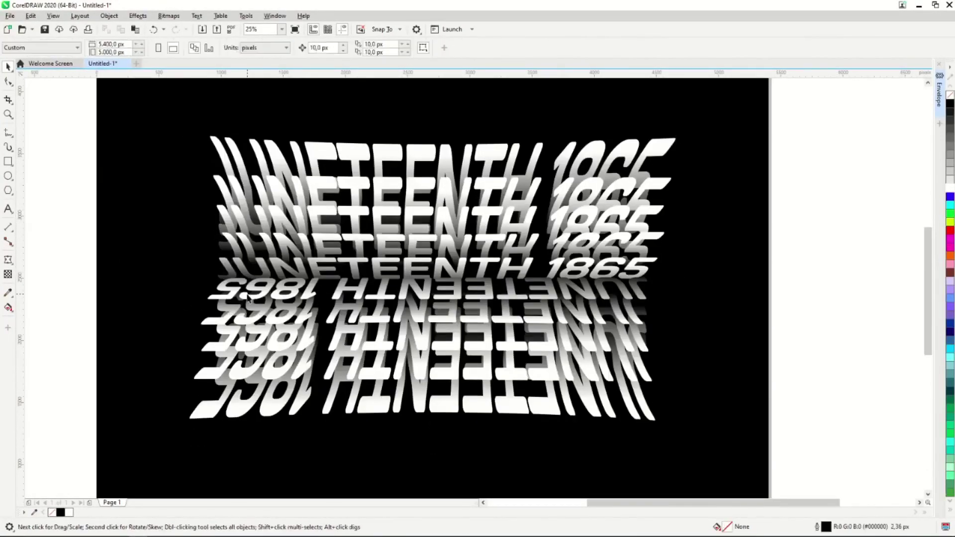
{"action": "left_click", "coordinate": [388, 51]}
Step: Mirror the lower text group horizontally and align it directly beneath the upper group as its reflection
{"action": "left_click", "coordinate": [292, 301]}
{"action": "left_click", "coordinate": [237, 47]}
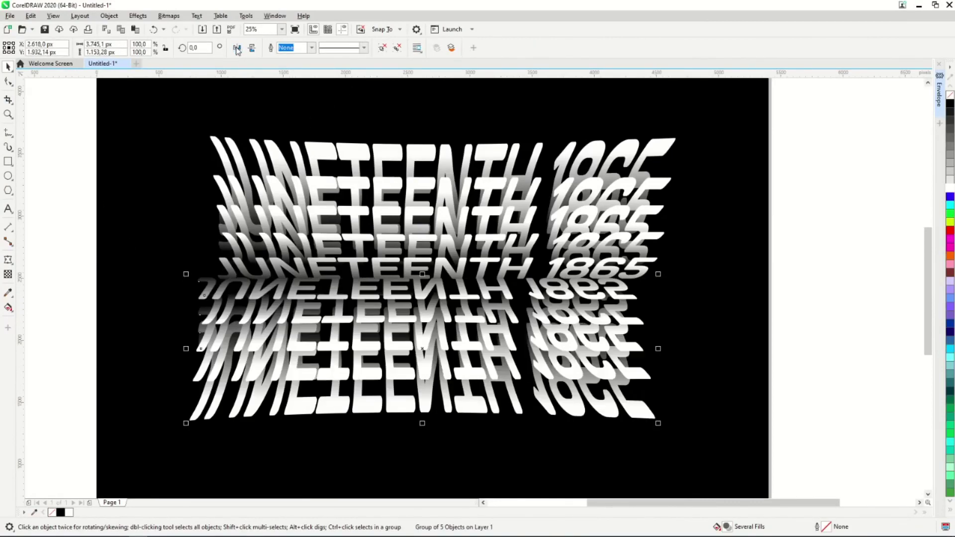
{"action": "left_click_drag", "start_coordinate": [336, 295], "coordinate": [359, 299]}
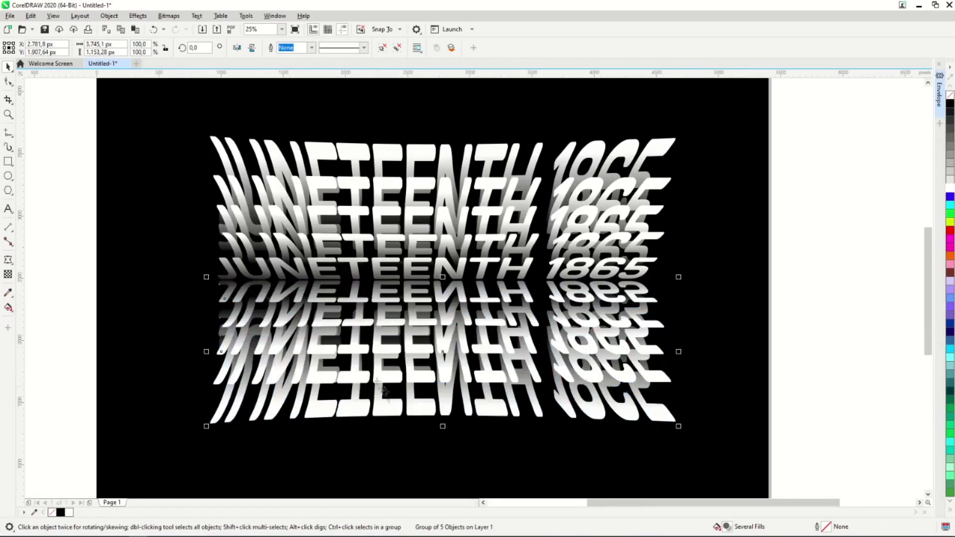
Step: Squash the reflected group upward to about 495 px high and apply a uniform transparency of 85
{"action": "left_click_drag", "start_coordinate": [443, 426], "coordinate": [446, 354]}
{"action": "left_click", "coordinate": [8, 274]}
{"action": "left_click_drag", "start_coordinate": [438, 352], "coordinate": [437, 348]}
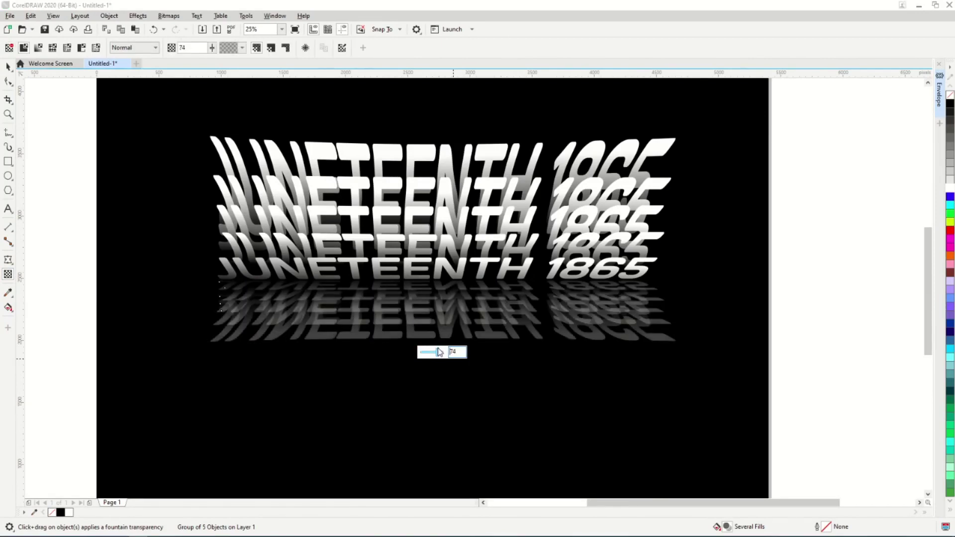
{"action": "left_click_drag", "start_coordinate": [443, 354], "coordinate": [440, 354]}
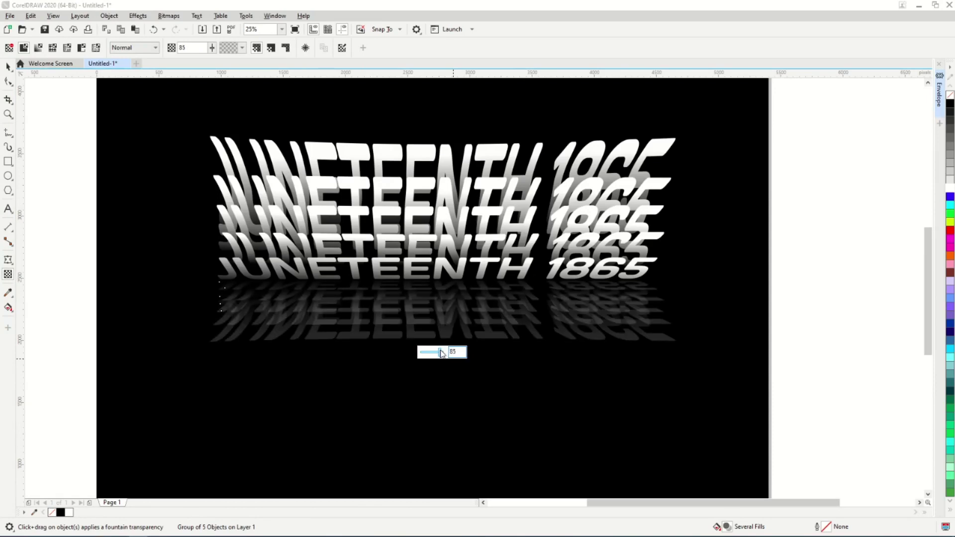
{"action": "left_click", "coordinate": [8, 66]}
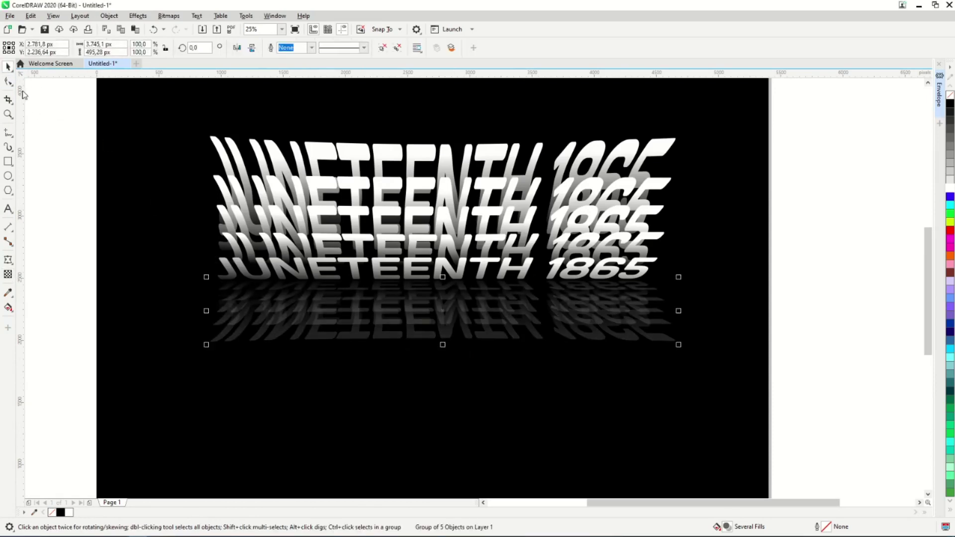
Step: Shift the fountain-fill handles of the upper JUNETEENTH 1865 group's rows upward to adjust their shading
{"action": "left_click", "coordinate": [101, 162]}
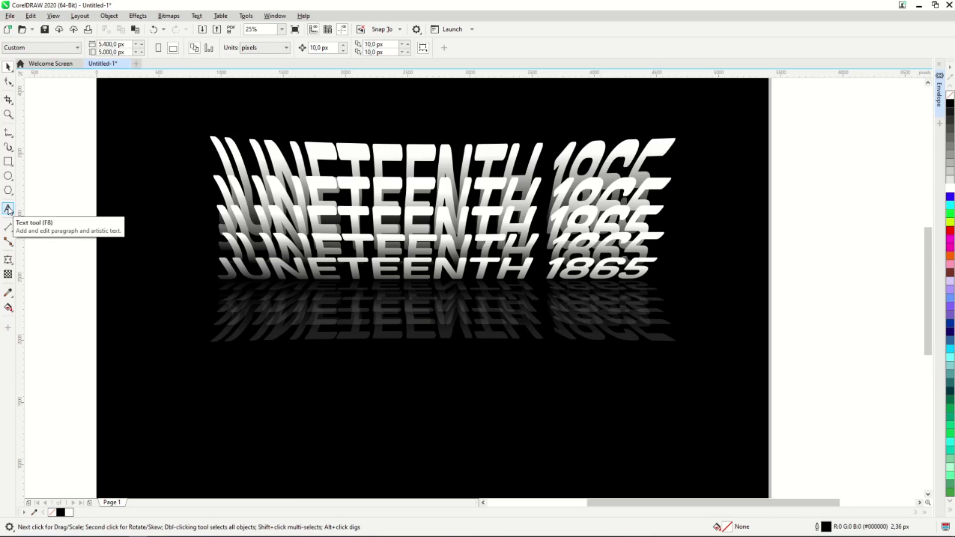
{"action": "left_click", "coordinate": [424, 152]}
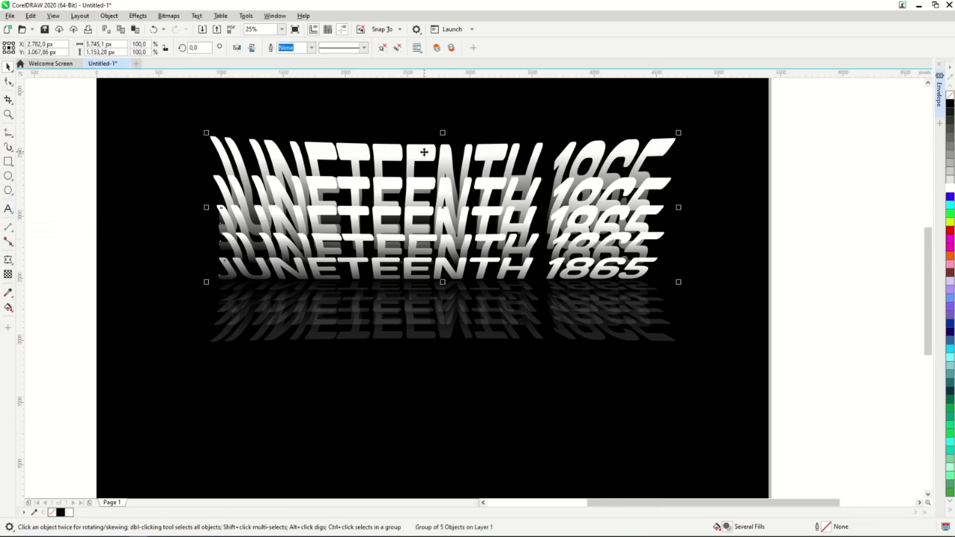
{"action": "left_click", "coordinate": [9, 308]}
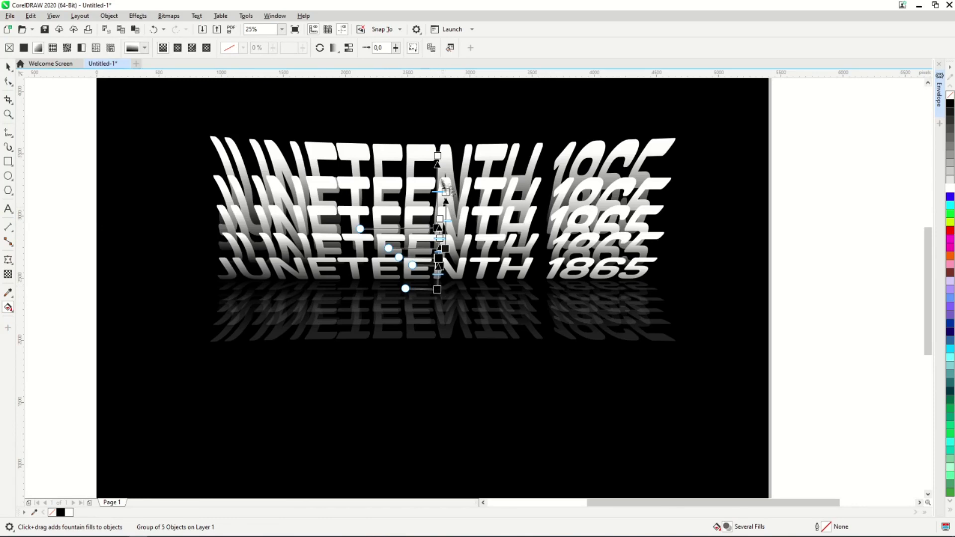
{"action": "left_click_drag", "start_coordinate": [438, 156], "coordinate": [439, 139]}
{"action": "left_click_drag", "start_coordinate": [435, 224], "coordinate": [448, 175]}
{"action": "left_click_drag", "start_coordinate": [445, 249], "coordinate": [445, 239]}
{"action": "left_click", "coordinate": [440, 219]}
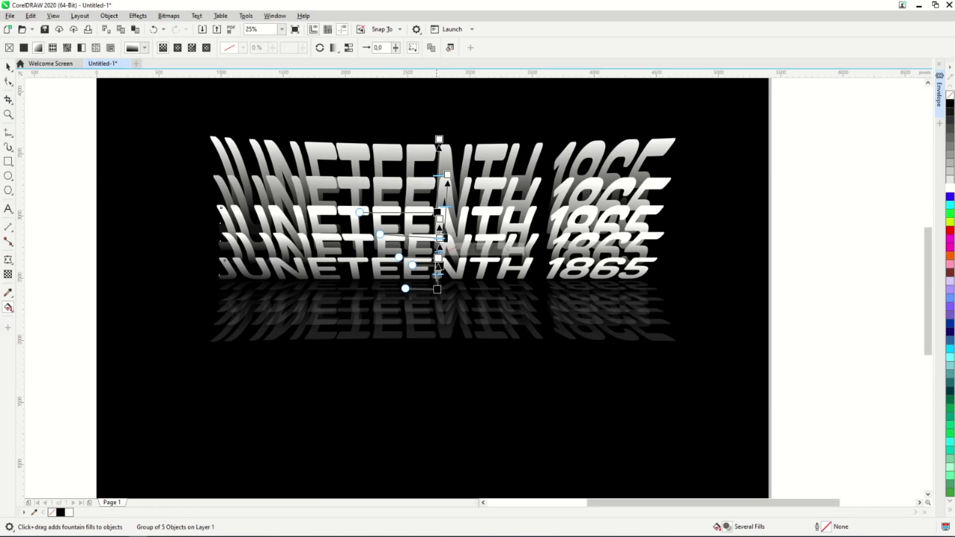
{"action": "left_click_drag", "start_coordinate": [438, 259], "coordinate": [437, 252]}
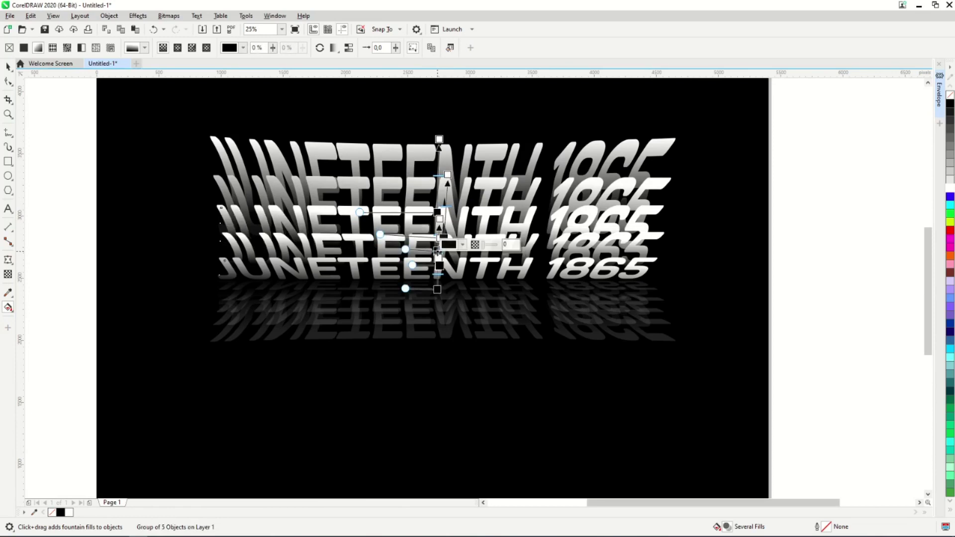
{"action": "left_click", "coordinate": [8, 66]}
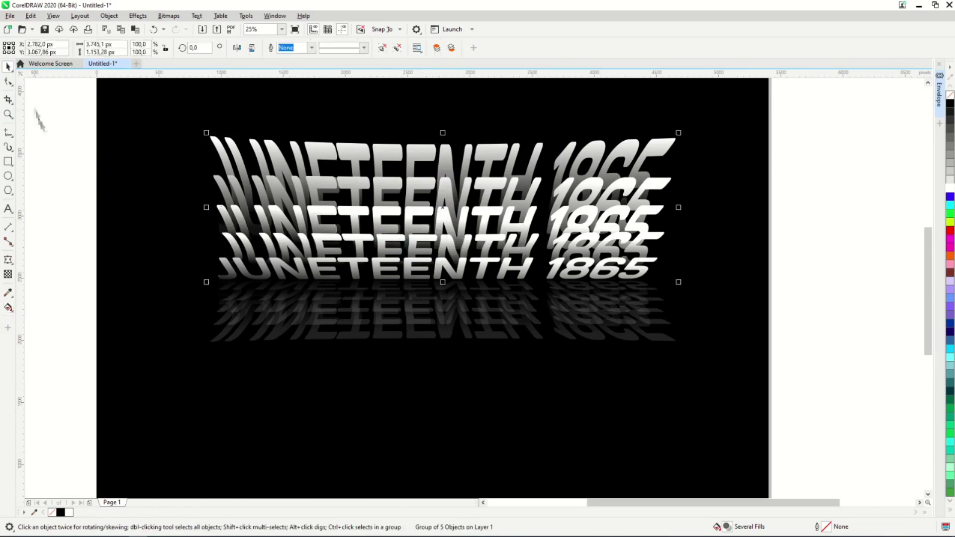
Step: Ungroup the upper text block and move the middle row's gradient upward so its white end sits at the row's top edge
{"action": "left_click", "coordinate": [381, 48]}
{"action": "left_click", "coordinate": [90, 197]}
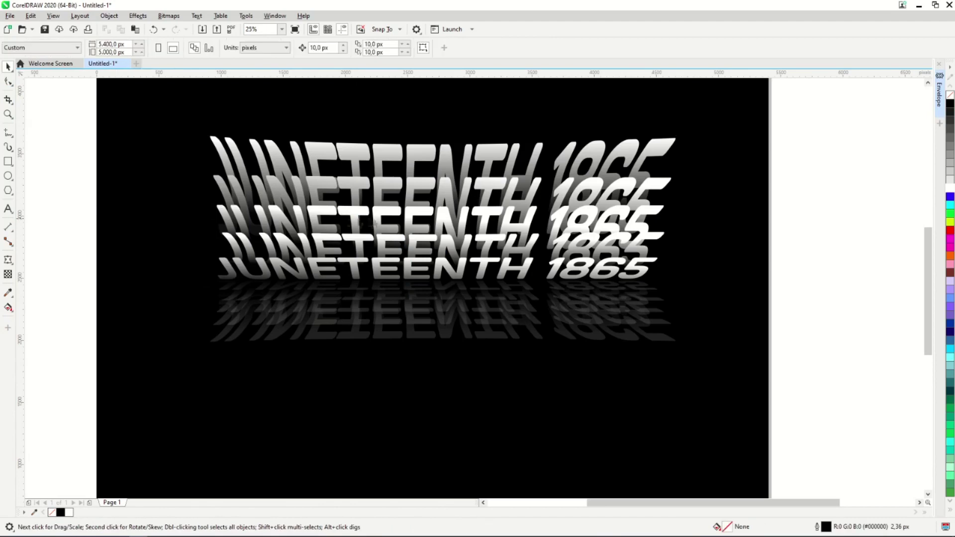
{"action": "key", "text": "g"}
{"action": "left_click", "coordinate": [445, 225]}
{"action": "left_click_drag", "start_coordinate": [438, 250], "coordinate": [437, 242]}
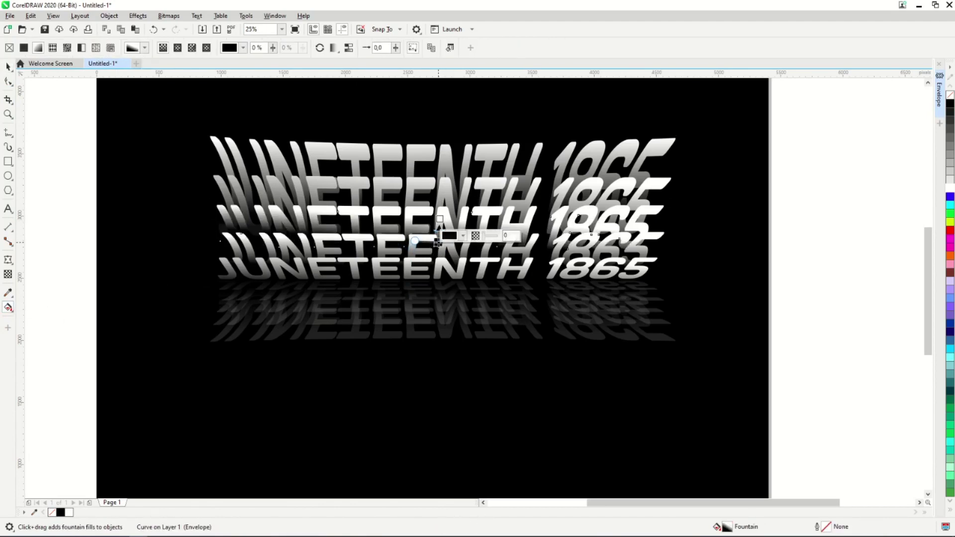
{"action": "left_click_drag", "start_coordinate": [436, 242], "coordinate": [440, 206]}
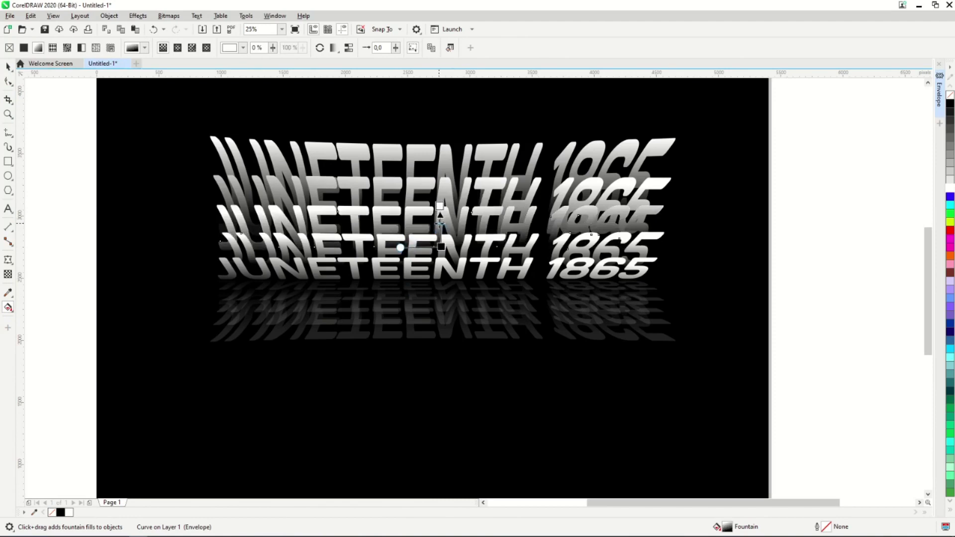
{"action": "key", "text": "space"}
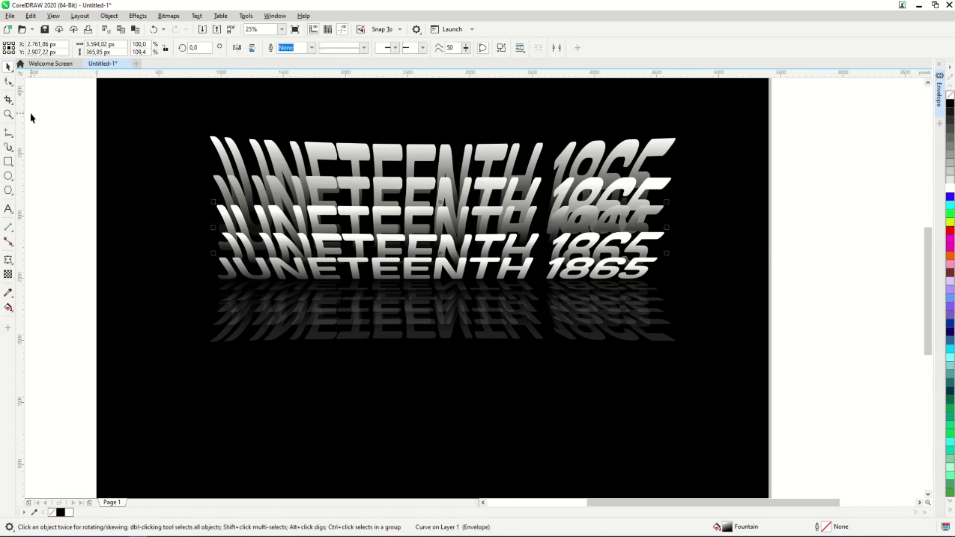
{"action": "left_click", "coordinate": [31, 118]}
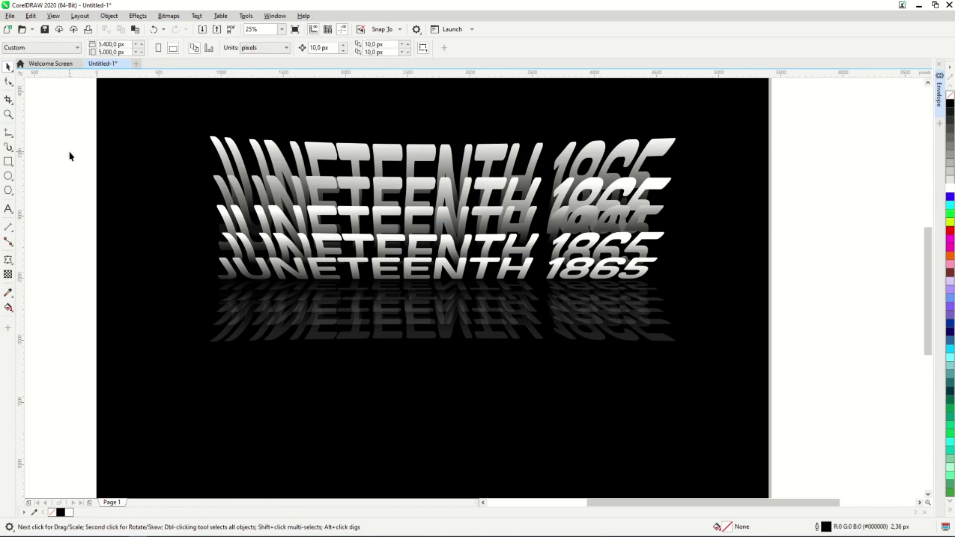
Step: Add white artistic text "Is My Independence Day" below the reflection
{"action": "left_click", "coordinate": [8, 208]}
{"action": "left_click", "coordinate": [319, 360]}
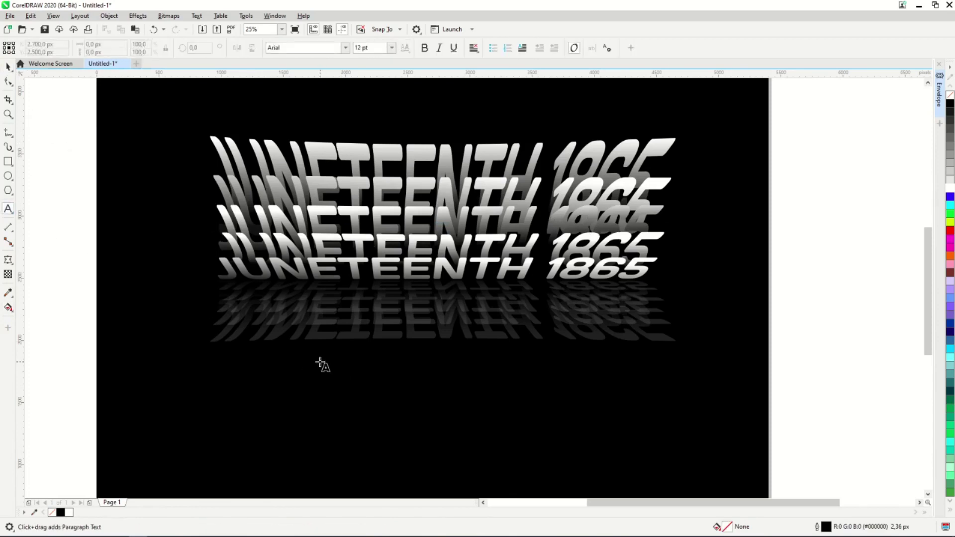
{"action": "left_click", "coordinate": [949, 189]}
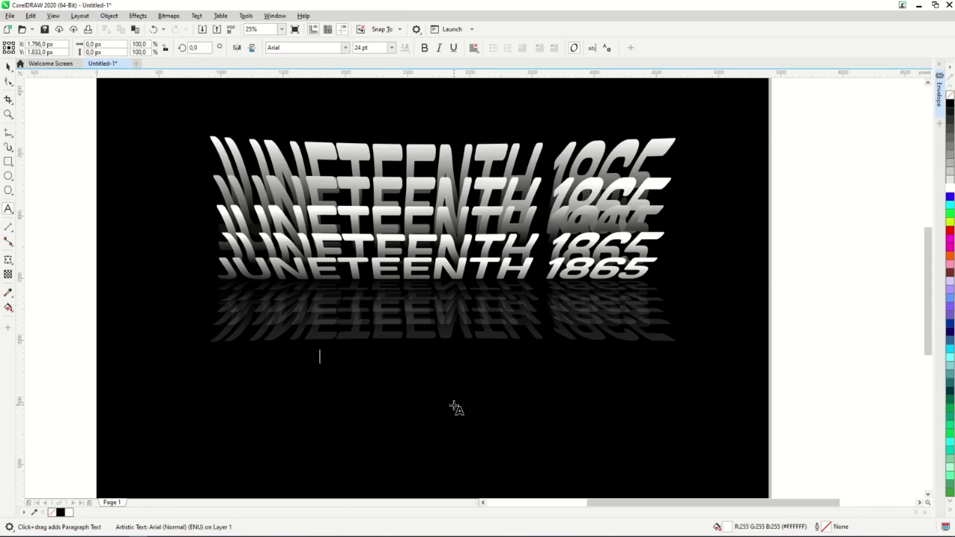
{"action": "type", "text": "Is My Independence Day"}
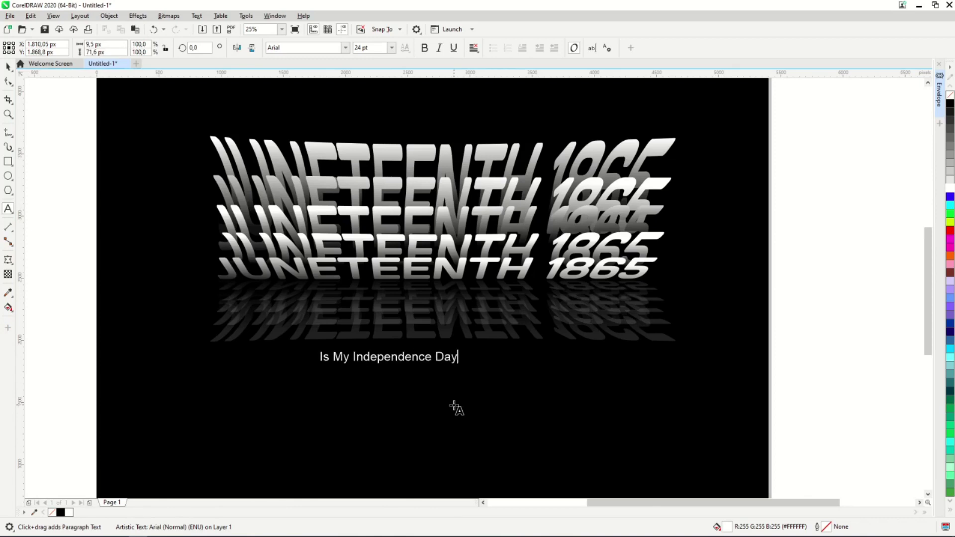
Step: Enlarge the "Is My Independence Day" text to about 44 pt and move it over the middle of the reflection
{"action": "left_click", "coordinate": [8, 66]}
{"action": "left_click_drag", "start_coordinate": [461, 369], "coordinate": [571, 383]}
{"action": "left_click_drag", "start_coordinate": [450, 354], "coordinate": [448, 311]}
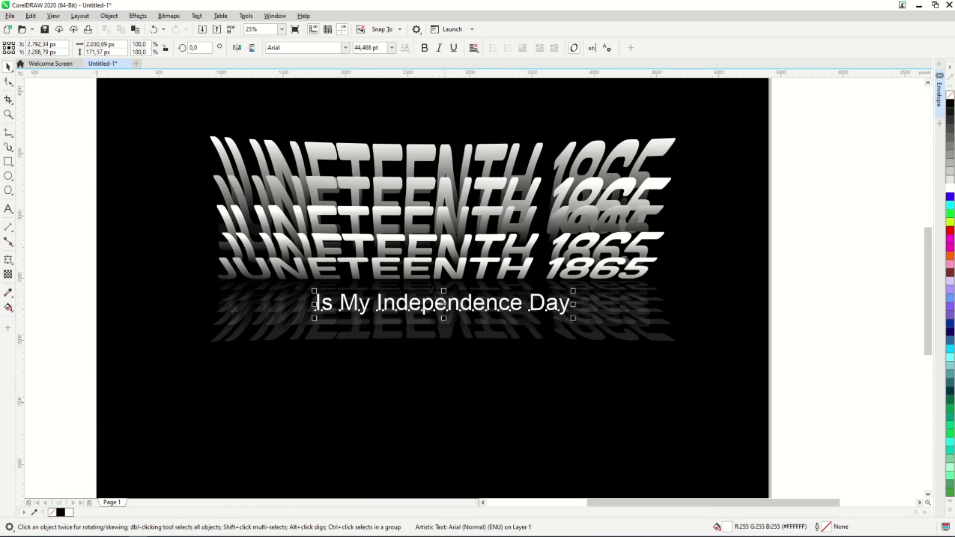
Step: Change the tagline's font to Forte and stretch it to about 2,324 px wide and 266 px high
{"action": "left_click", "coordinate": [345, 47]}
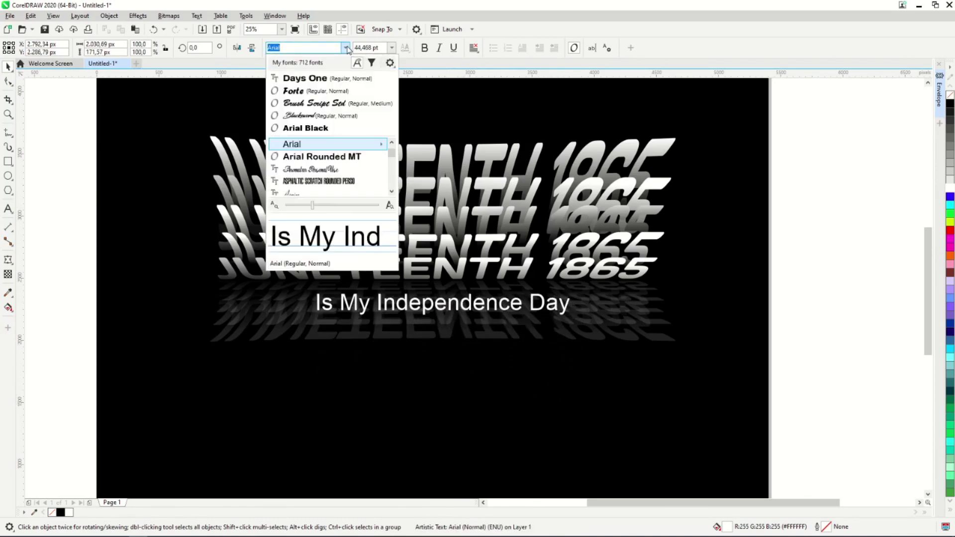
{"action": "left_click", "coordinate": [300, 92]}
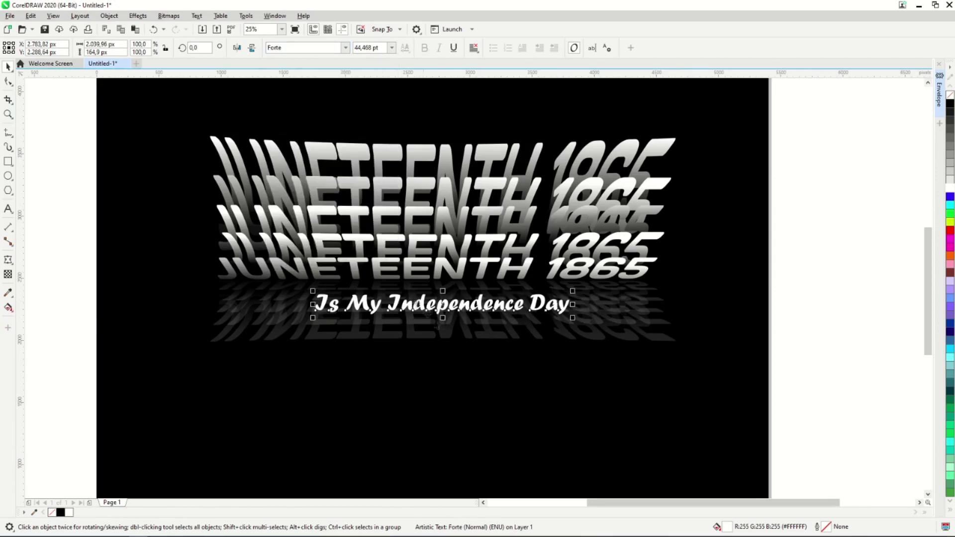
{"action": "left_click_drag", "start_coordinate": [441, 317], "coordinate": [441, 330]}
{"action": "left_click_drag", "start_coordinate": [572, 311], "coordinate": [586, 311]}
{"action": "left_click_drag", "start_coordinate": [313, 310], "coordinate": [300, 309]}
{"action": "left_click_drag", "start_coordinate": [583, 308], "coordinate": [596, 309]}
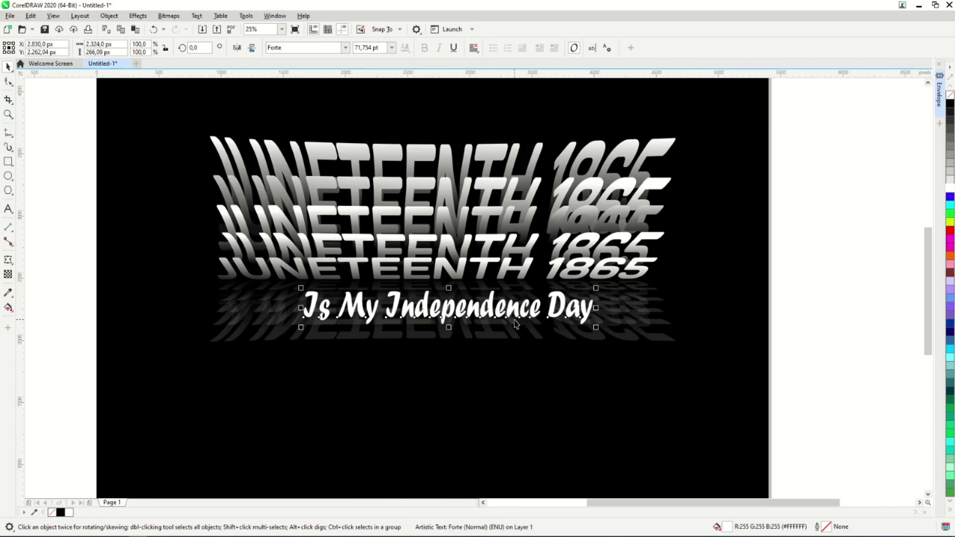
Step: Apply a horizontal fountain fill across the "Is My Independence Day" text and set its starting colour to red
{"action": "left_click", "coordinate": [11, 311]}
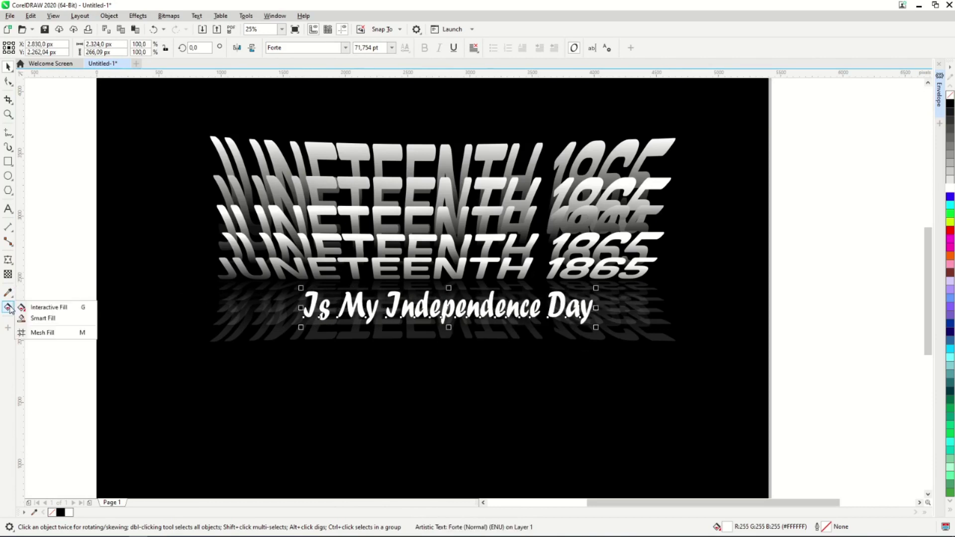
{"action": "left_click", "coordinate": [44, 308]}
{"action": "left_click_drag", "start_coordinate": [294, 301], "coordinate": [607, 305]}
{"action": "left_click", "coordinate": [293, 301]}
{"action": "left_click", "coordinate": [261, 317]}
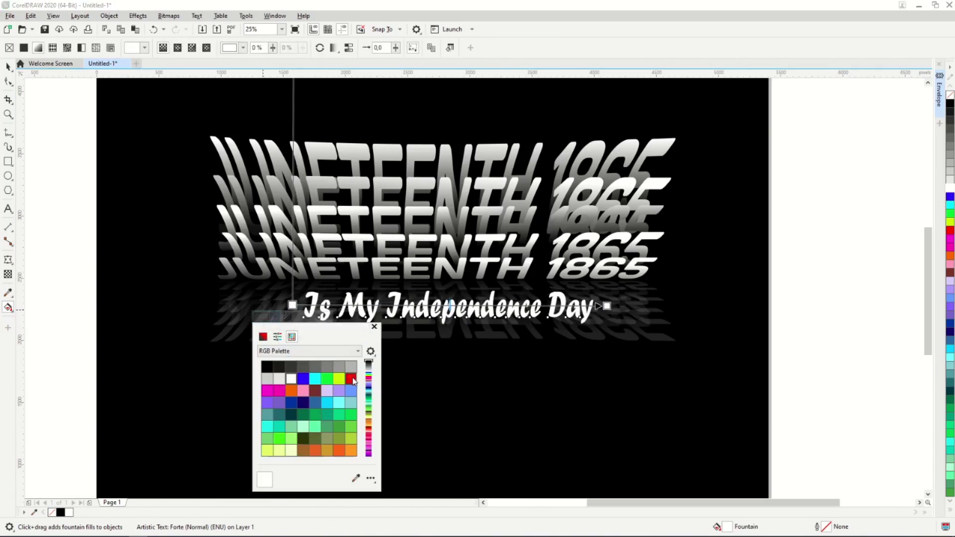
{"action": "left_click", "coordinate": [351, 379]}
Step: Add a colour node at 45% of the tagline's gradient and make it golden yellow (C0 M31 Y93 K0)
{"action": "double_click", "coordinate": [434, 305]}
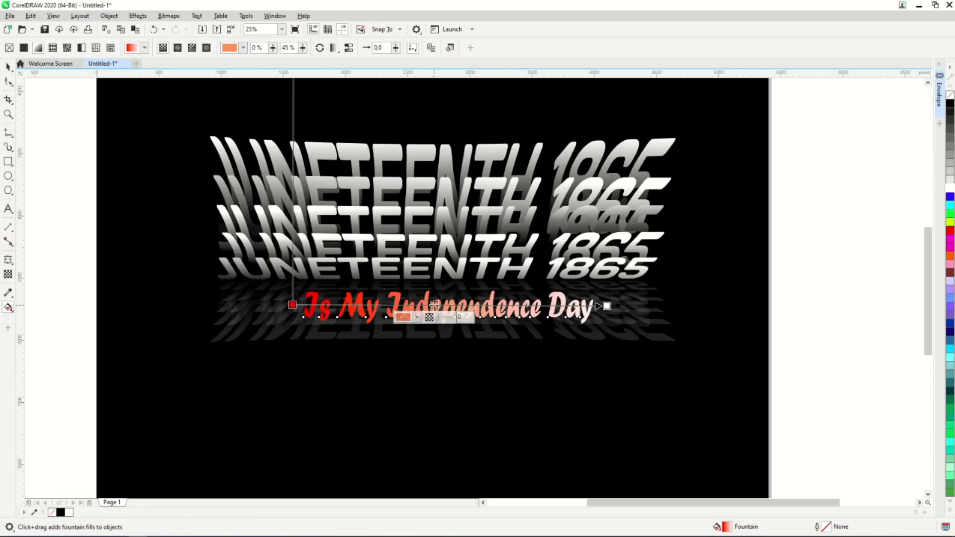
{"action": "left_click", "coordinate": [404, 321]}
{"action": "left_click", "coordinate": [427, 437]}
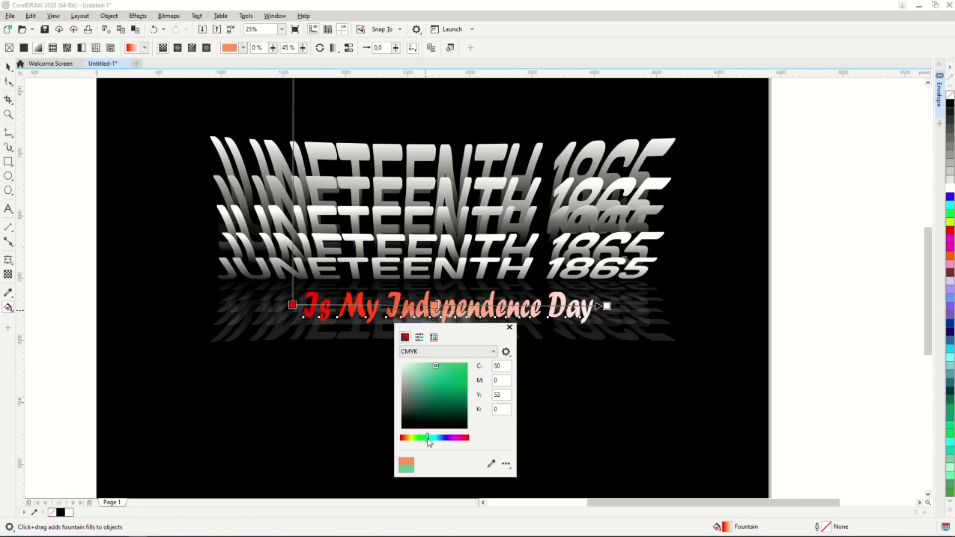
{"action": "left_click_drag", "start_coordinate": [429, 442], "coordinate": [408, 438]}
{"action": "left_click", "coordinate": [459, 364]}
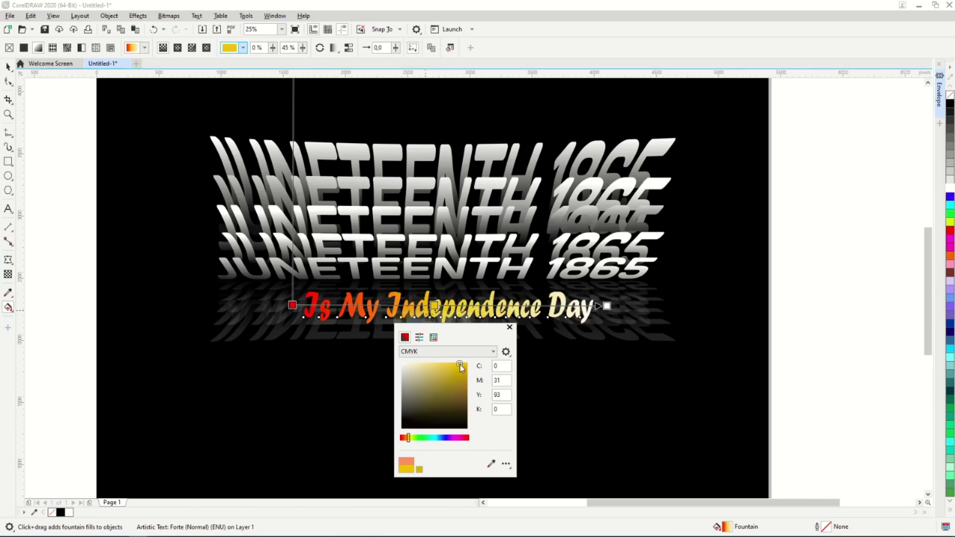
{"action": "left_click", "coordinate": [510, 326]}
Step: Set the end colour of the tagline's gradient to dark green
{"action": "left_click", "coordinate": [607, 305]}
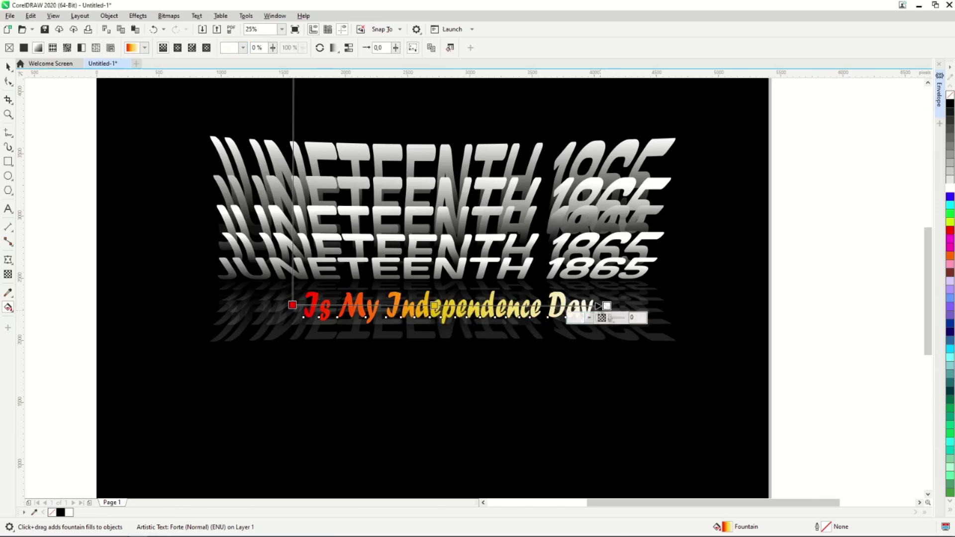
{"action": "double_click", "coordinate": [606, 306]}
{"action": "left_click", "coordinate": [592, 437]}
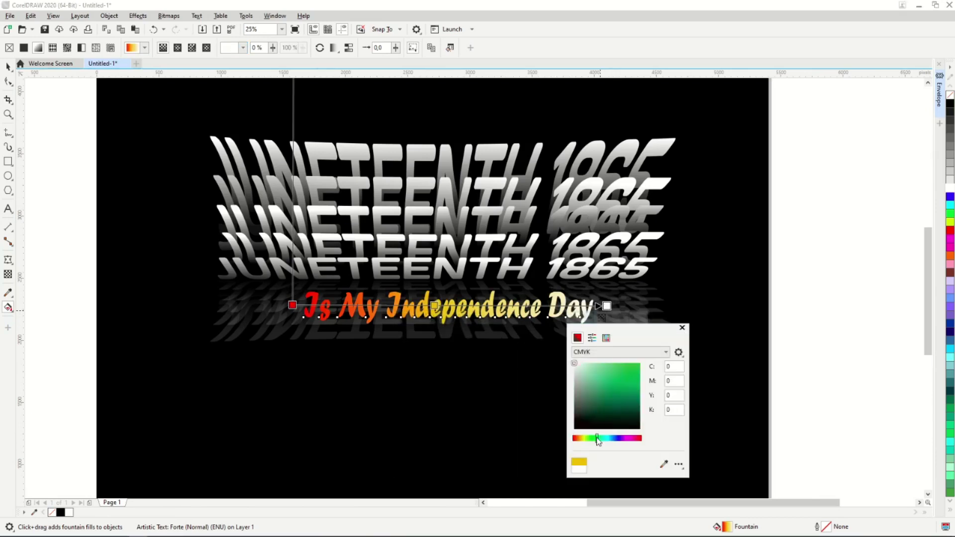
{"action": "left_click", "coordinate": [624, 409]}
{"action": "left_click_drag", "start_coordinate": [617, 417], "coordinate": [635, 393]}
{"action": "left_click", "coordinate": [682, 327]}
Step: Respace the tagline's gradient with red just before the first letter, yellow at 49%, and green on the last letters
{"action": "left_click_drag", "start_coordinate": [434, 305], "coordinate": [447, 302]}
{"action": "scroll", "coordinate": [423, 362], "scroll_direction": "down", "scroll_amount": 1}
{"action": "scroll", "coordinate": [423, 362], "scroll_direction": "up", "scroll_amount": 1}
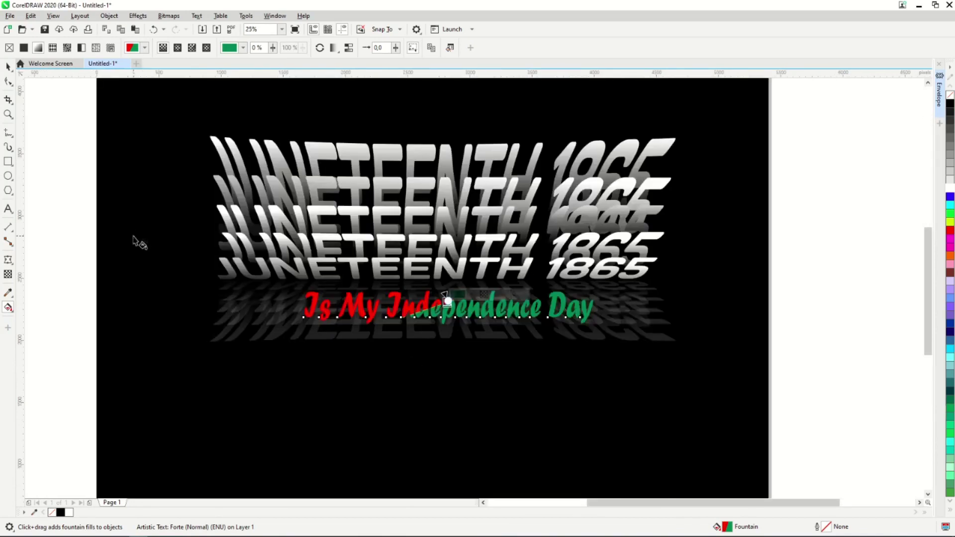
{"action": "key", "text": "space"}
{"action": "left_click", "coordinate": [8, 307]}
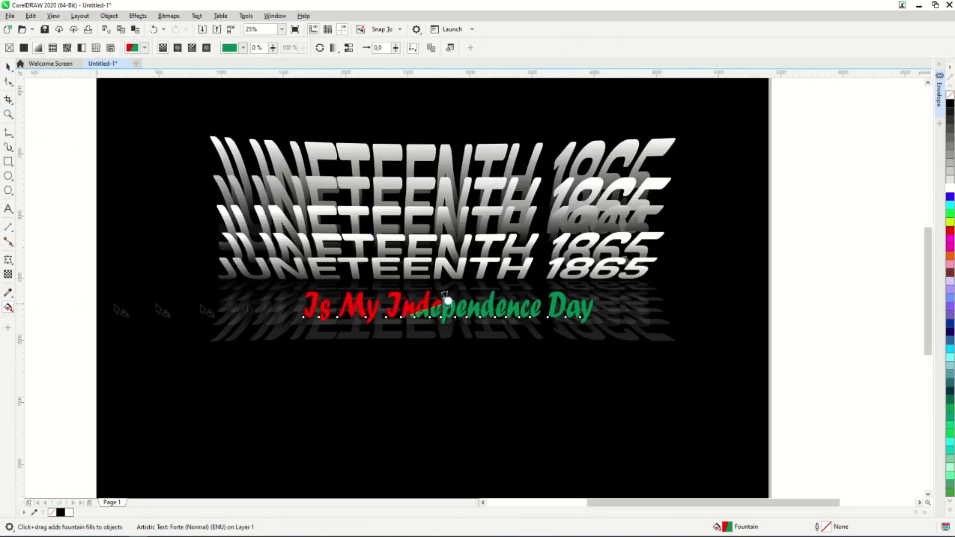
{"action": "left_click_drag", "start_coordinate": [454, 302], "coordinate": [299, 308]}
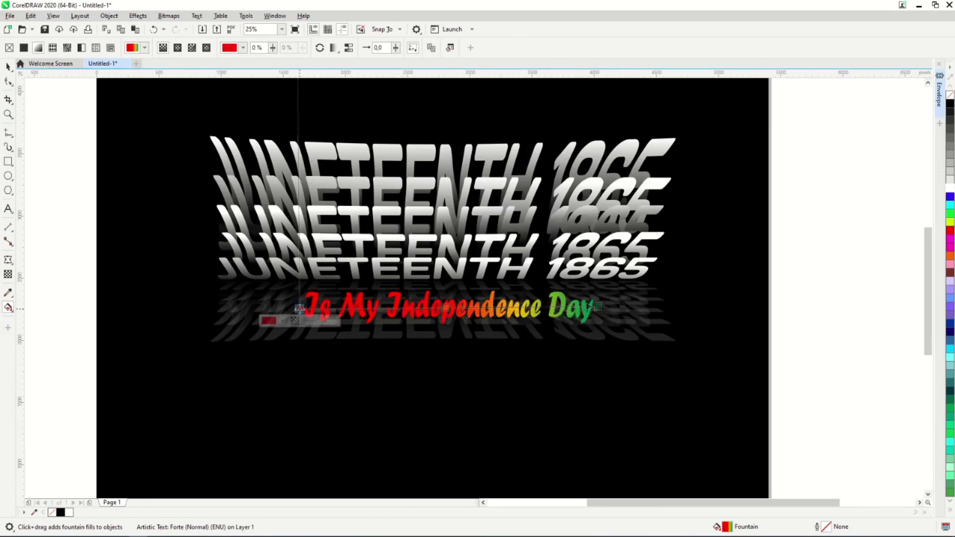
{"action": "left_click_drag", "start_coordinate": [446, 307], "coordinate": [450, 307]}
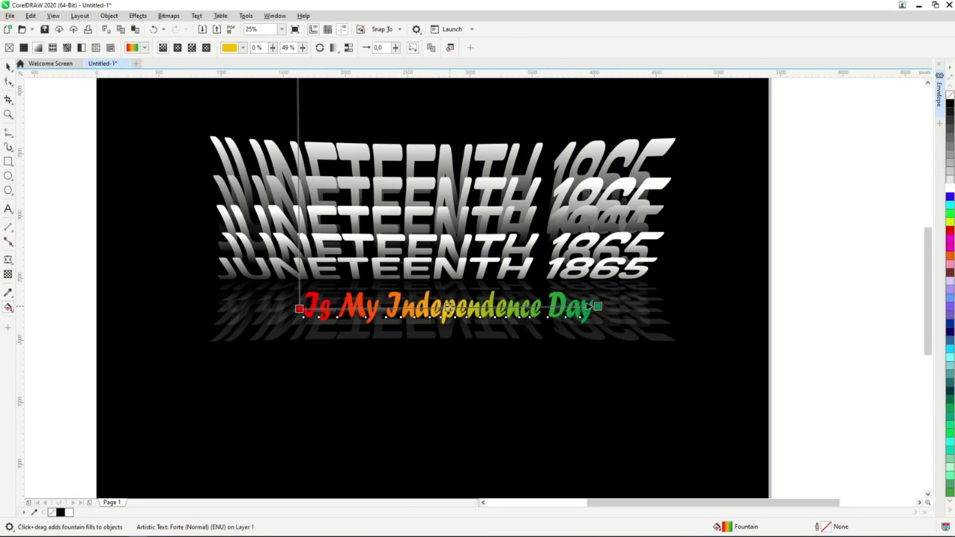
{"action": "left_click_drag", "start_coordinate": [598, 306], "coordinate": [584, 308]}
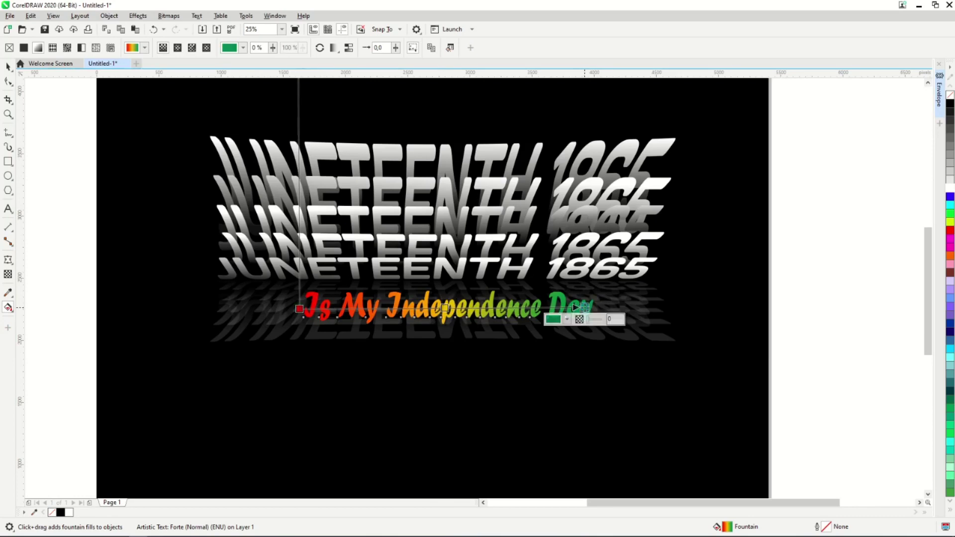
{"action": "left_click_drag", "start_coordinate": [299, 309], "coordinate": [295, 308]}
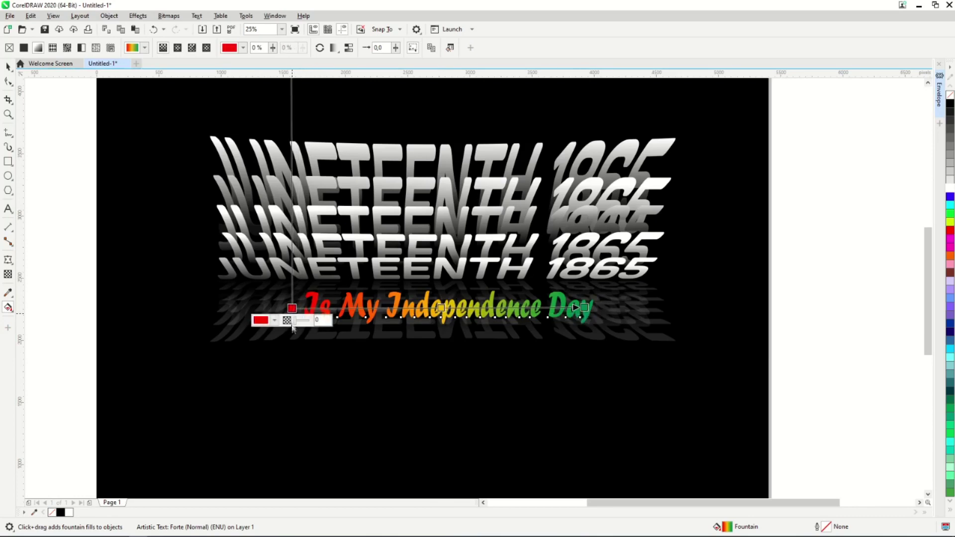
{"action": "key", "text": "space"}
Step: Select all the artwork on the page and group it
{"action": "scroll", "coordinate": [150, 188], "scroll_direction": "down", "scroll_amount": 3}
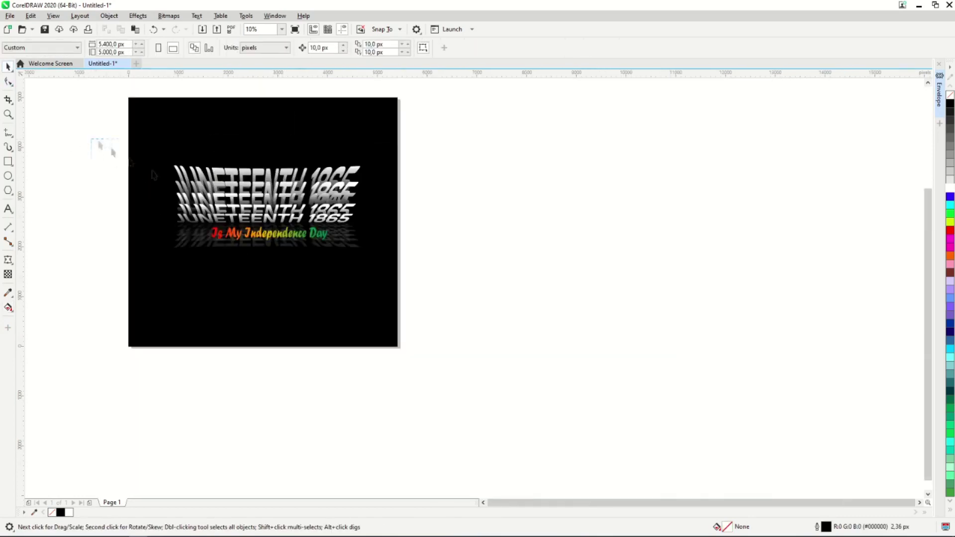
{"action": "key", "text": "ctrl+a"}
{"action": "scroll", "coordinate": [64, 178], "scroll_direction": "up", "scroll_amount": 3}
{"action": "scroll", "coordinate": [64, 178], "scroll_direction": "down", "scroll_amount": 3}
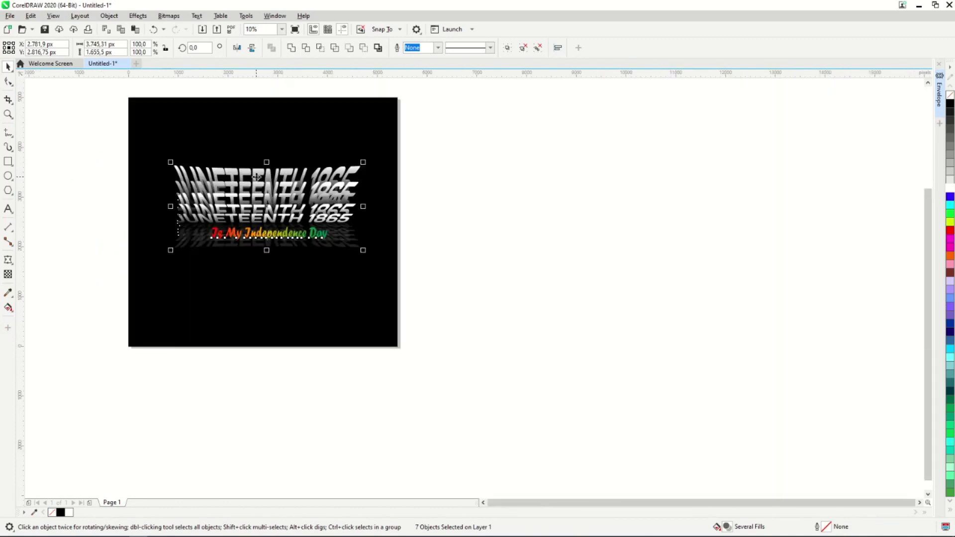
{"action": "key", "text": "ctrl+g"}
Step: Enlarge the grouped artwork to about 4,111 × 1,996 px and centre it on the page
{"action": "scroll", "coordinate": [142, 167], "scroll_direction": "up", "scroll_amount": 3}
{"action": "left_click_drag", "start_coordinate": [225, 161], "coordinate": [181, 120]}
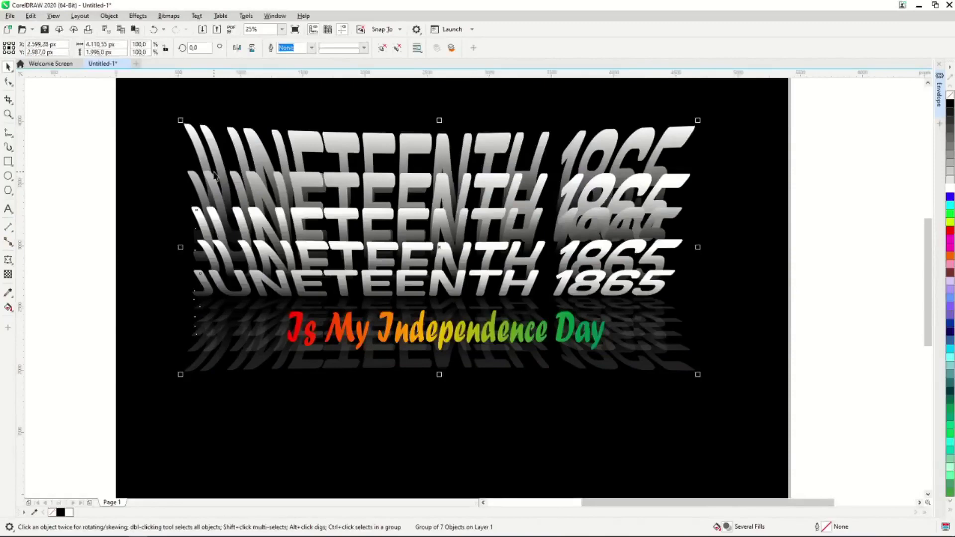
{"action": "key", "text": "p"}
{"action": "scroll", "coordinate": [214, 232], "scroll_direction": "down", "scroll_amount": 3}
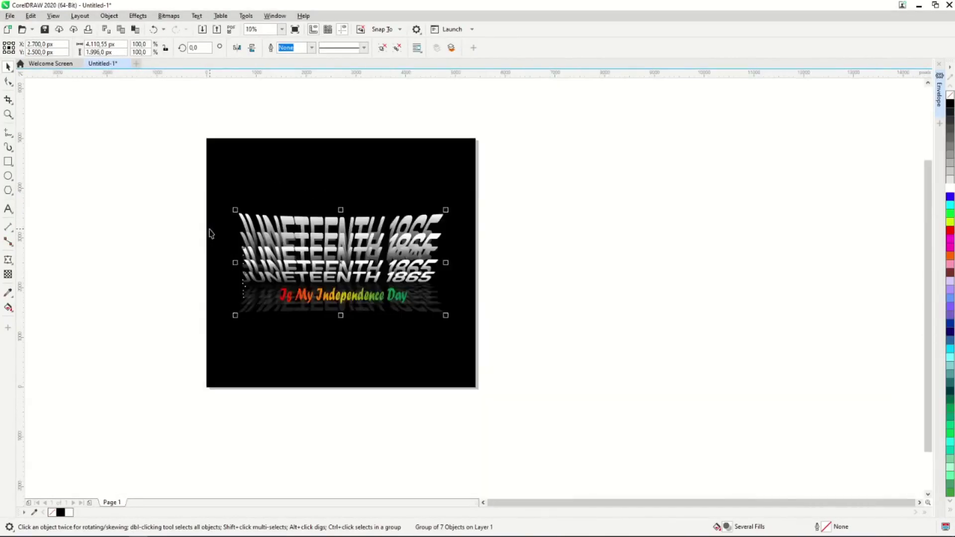
Step: Enlarge the grouped artwork about its centre to about 4,864 × 2,362 px
{"action": "mouse_move", "coordinate": [447, 209]}
{"action": "left_mouse_down"}
{"action": "mouse_move", "coordinate": [456, 196]}
{"action": "mouse_move", "coordinate": [462, 202]}
{"action": "left_mouse_up"}
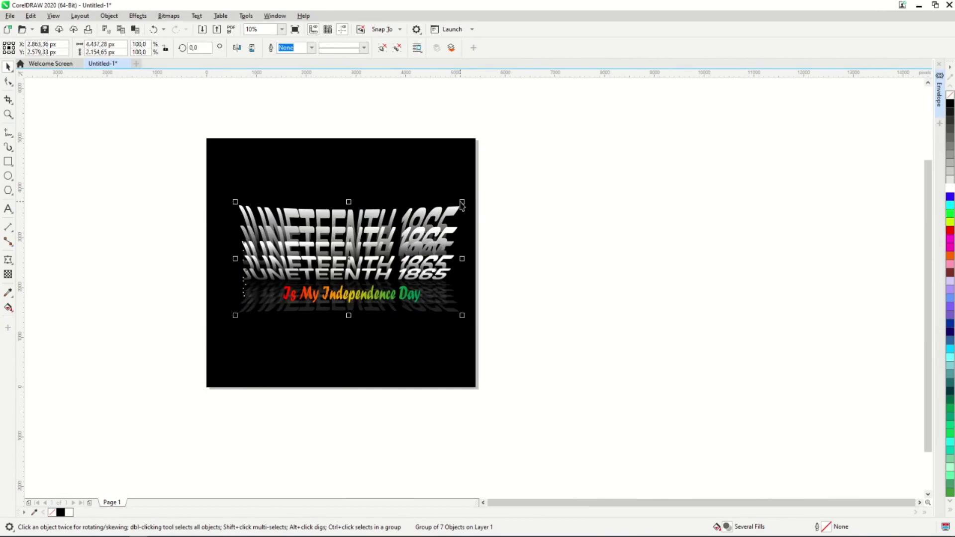
{"action": "left_click", "coordinate": [154, 29]}
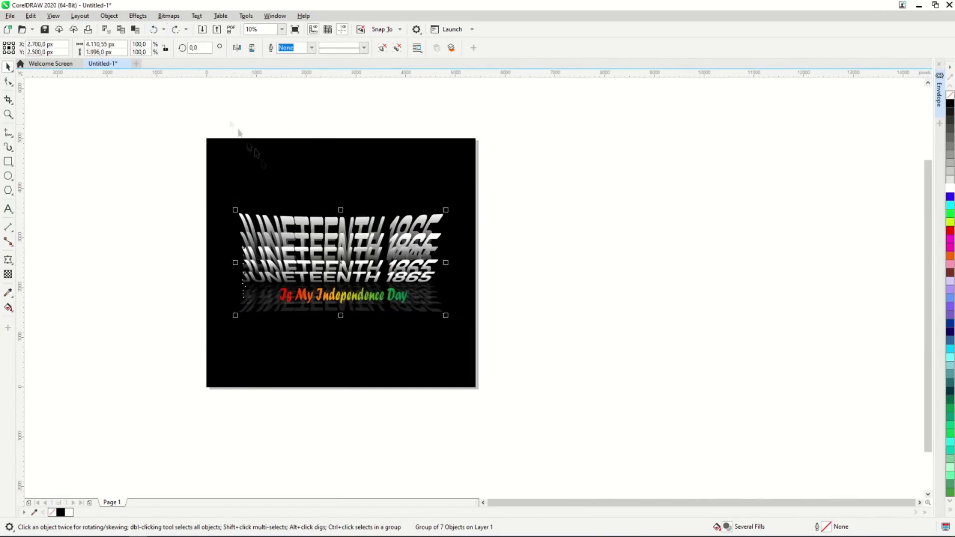
{"action": "left_click_drag", "start_coordinate": [446, 210], "coordinate": [466, 198]}
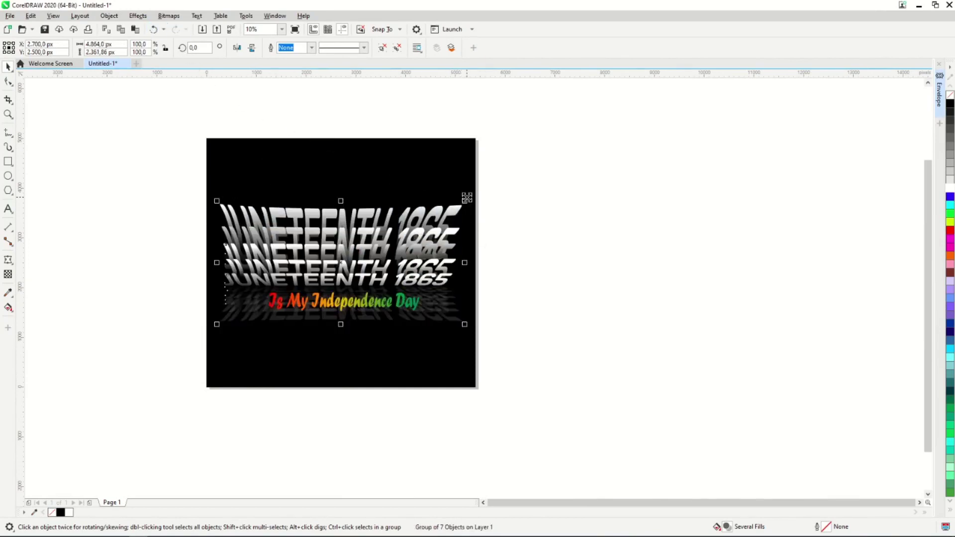
{"action": "key", "text": "Escape"}
Step: Ungroup the artwork and shift the second, third and fourth JUNETEENTH 1865 rows slightly downward to even their spacing
{"action": "scroll", "coordinate": [263, 244], "scroll_direction": "up", "scroll_amount": 2}
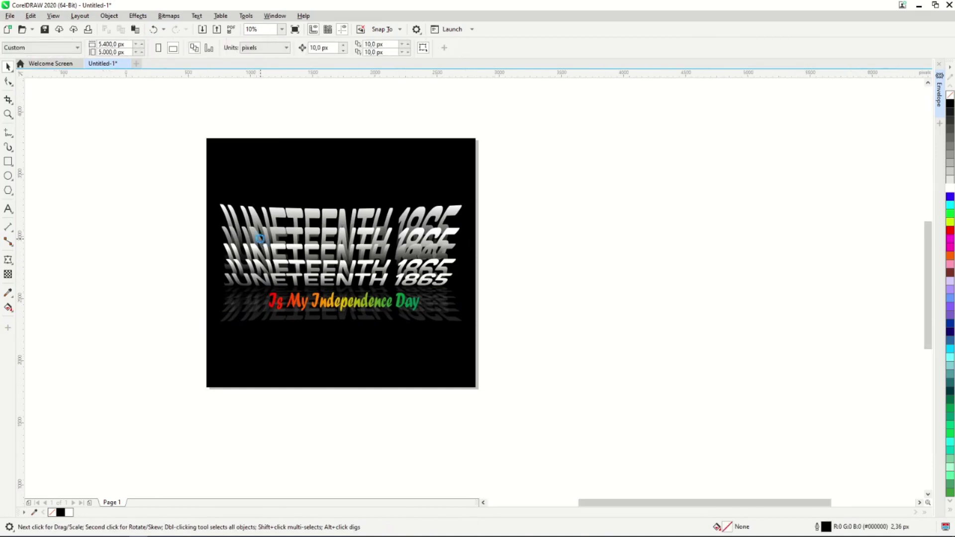
{"action": "left_click", "coordinate": [385, 309]}
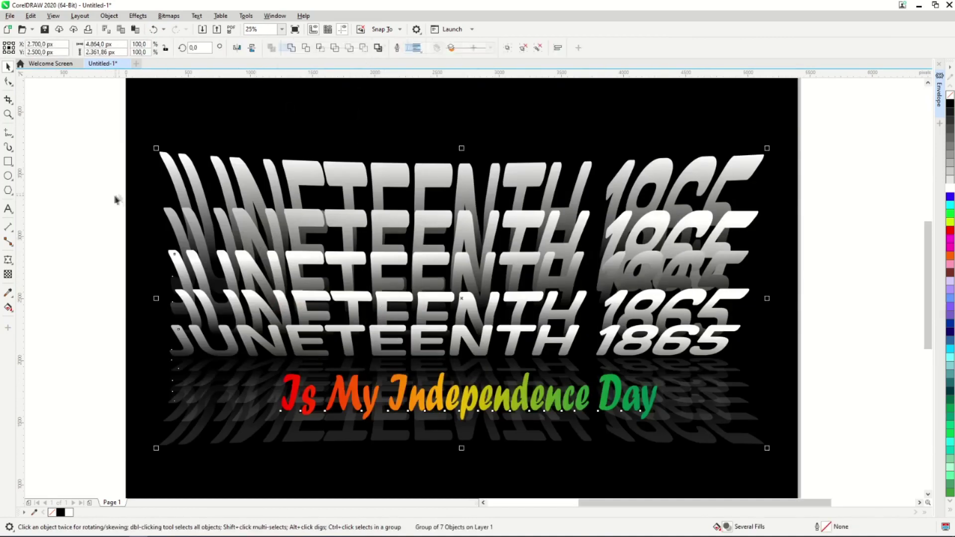
{"action": "key", "text": "Escape"}
{"action": "left_click", "coordinate": [446, 301]}
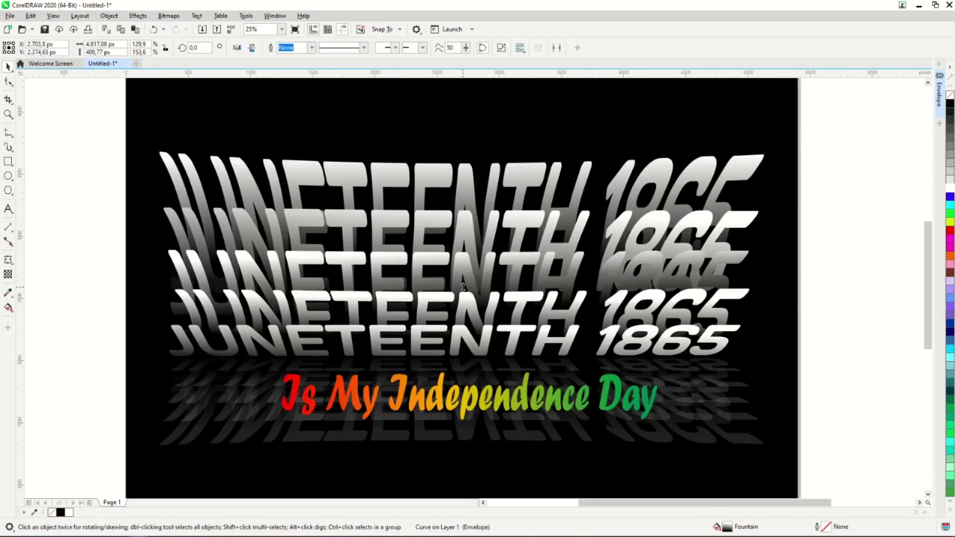
{"action": "left_click", "coordinate": [463, 287]}
{"action": "left_click_drag", "start_coordinate": [457, 252], "coordinate": [457, 262]}
{"action": "left_click", "coordinate": [457, 238]}
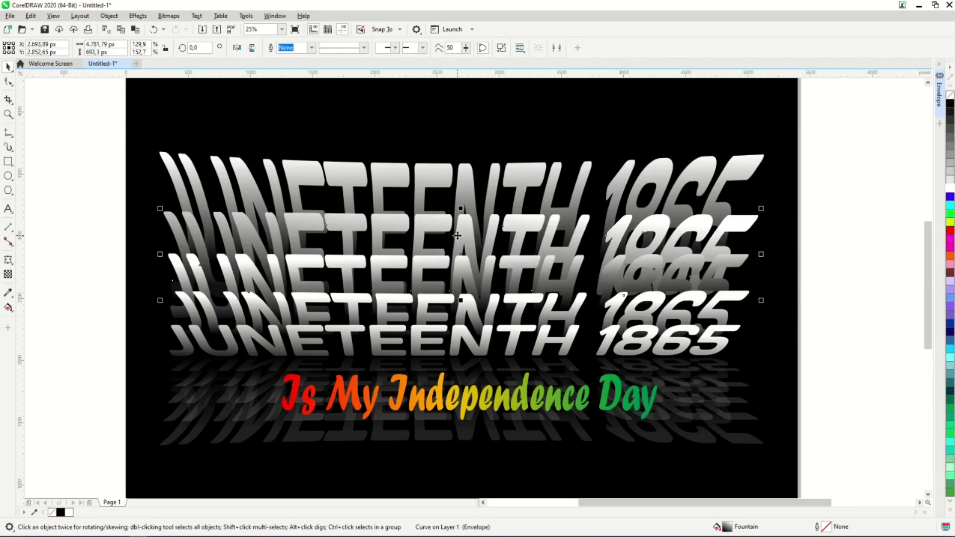
{"action": "left_click_drag", "start_coordinate": [457, 236], "coordinate": [456, 238]}
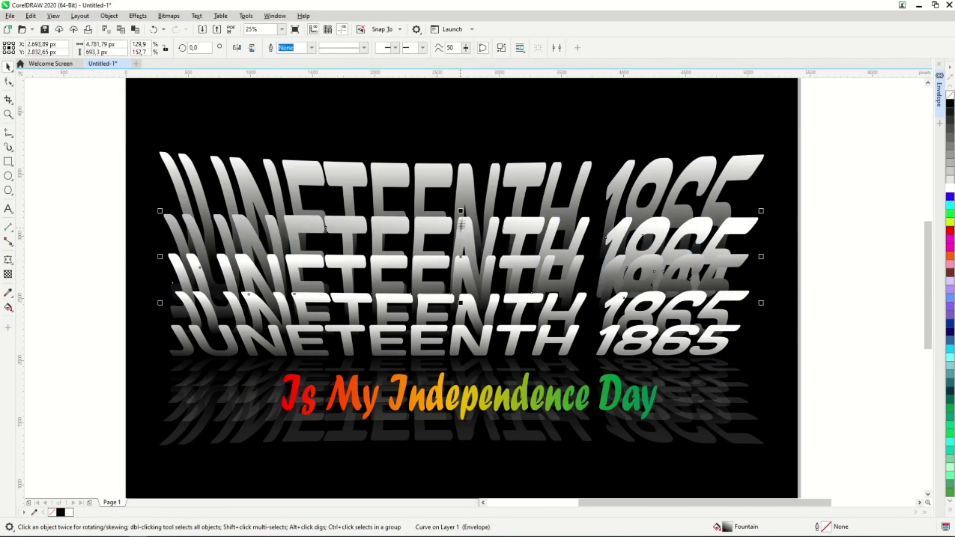
Step: Stretch the middle JUNETEENTH 1865 rows slightly taller from their upper edges, making the second row about 733 px high
{"action": "left_click", "coordinate": [464, 199]}
{"action": "left_click", "coordinate": [461, 306]}
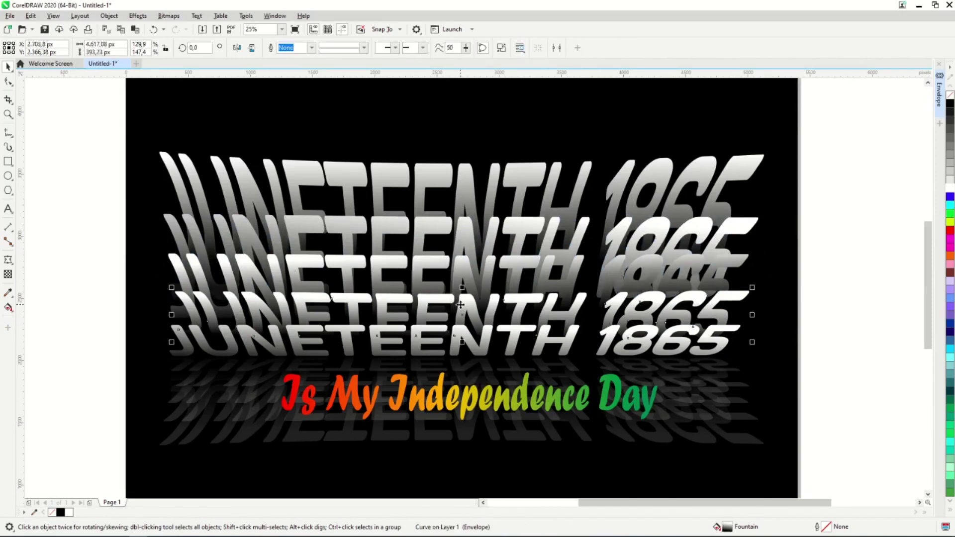
{"action": "left_click", "coordinate": [458, 231]}
{"action": "left_click", "coordinate": [461, 214]}
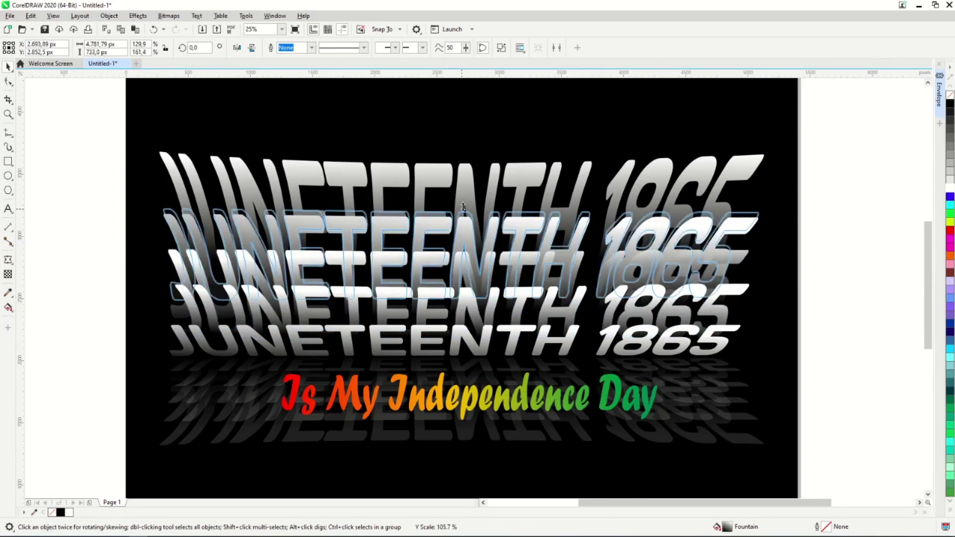
Step: Select all the text artwork on the black page and group it again
{"action": "scroll", "coordinate": [439, 257], "scroll_direction": "down", "scroll_amount": 3}
{"action": "left_click", "coordinate": [226, 200]}
{"action": "left_click_drag", "start_coordinate": [218, 170], "coordinate": [639, 365]}
{"action": "key", "text": "ctrl+g"}
{"action": "left_click", "coordinate": [626, 261]}
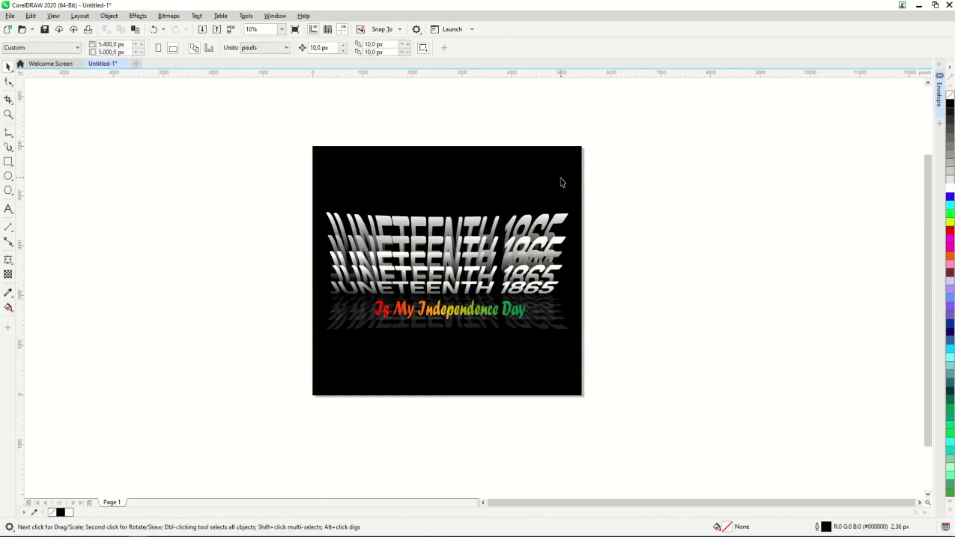
Step: Delete the black background rectangle behind the artwork
{"action": "right_click", "coordinate": [549, 168]}
{"action": "left_click", "coordinate": [552, 181]}
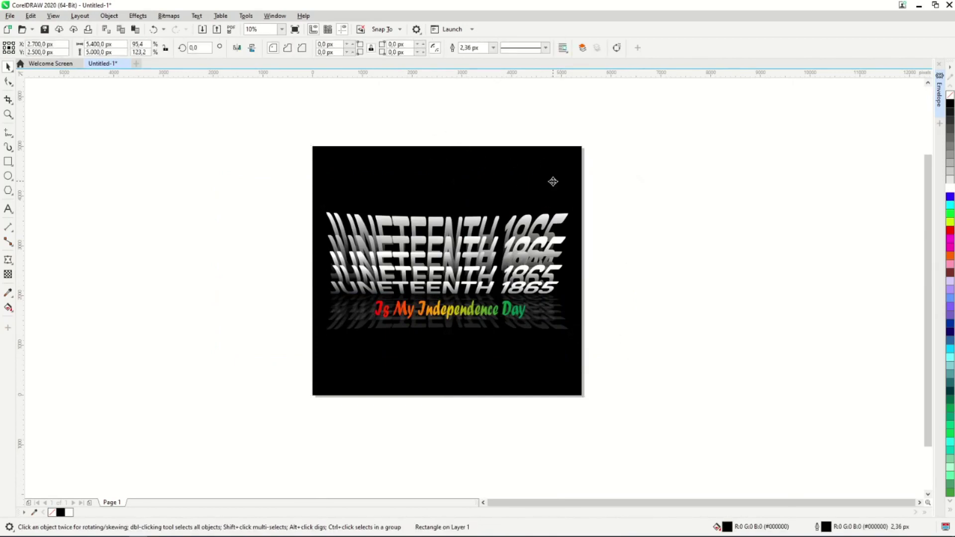
{"action": "key", "text": "Delete"}
Step: Select the artwork group and start exporting it as a PNG file named juneteenth in the AHN71 folder
{"action": "left_click_drag", "start_coordinate": [267, 139], "coordinate": [644, 402]}
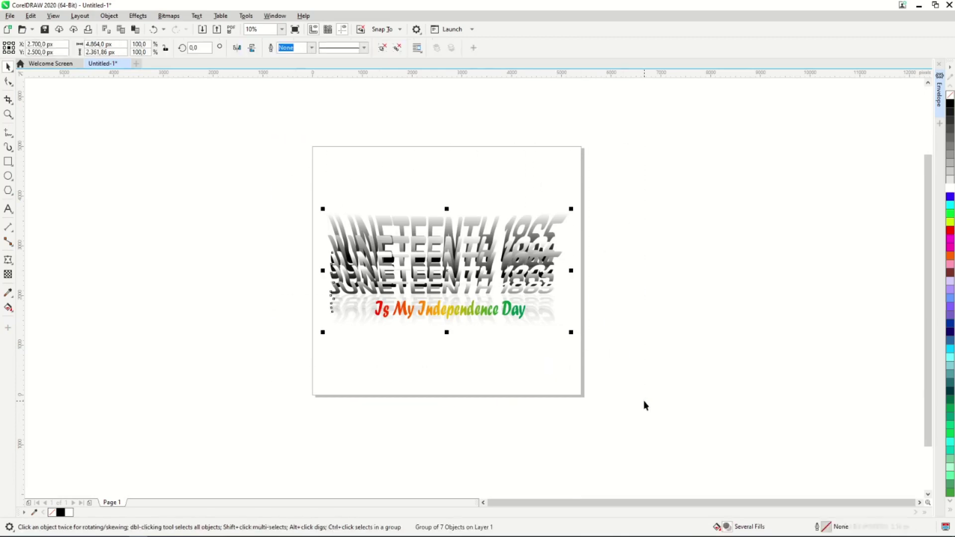
{"action": "left_click", "coordinate": [10, 16]}
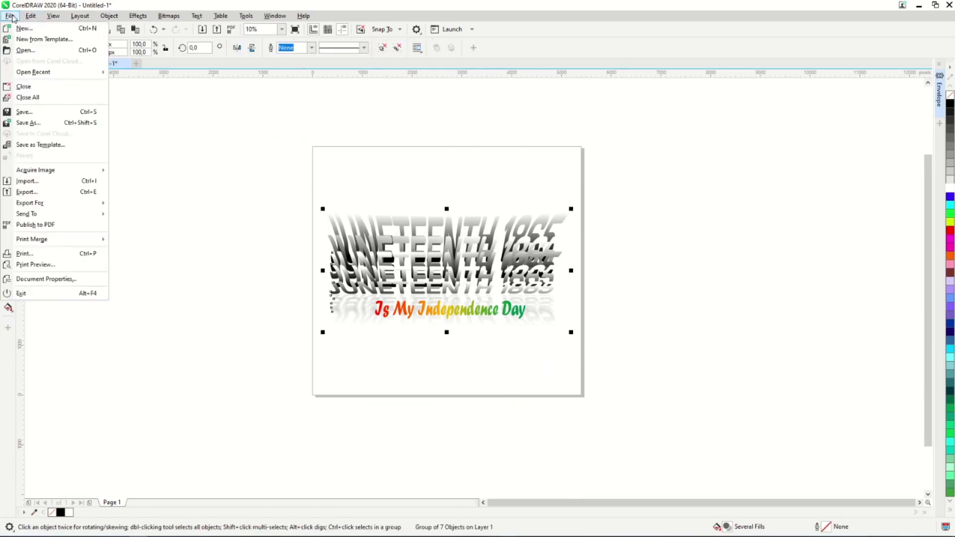
{"action": "left_click", "coordinate": [45, 195]}
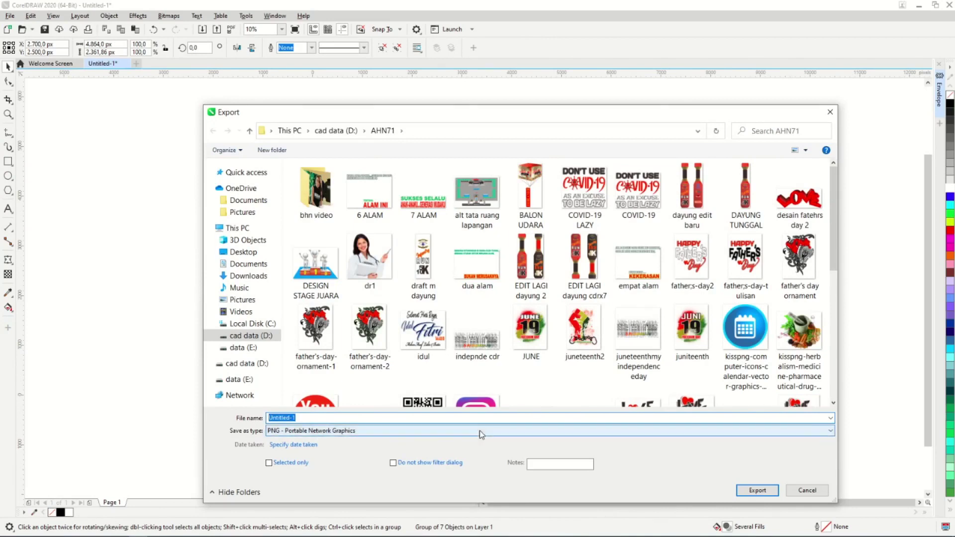
{"action": "type", "text": "indepen"}
{"action": "key", "text": "BackSpace"}
{"action": "key", "text": "BackSpace"}
{"action": "key", "text": "BackSpace"}
{"action": "key", "text": "BackSpace"}
{"action": "key", "text": "BackSpace"}
{"action": "key", "text": "BackSpace"}
{"action": "key", "text": "BackSpace"}
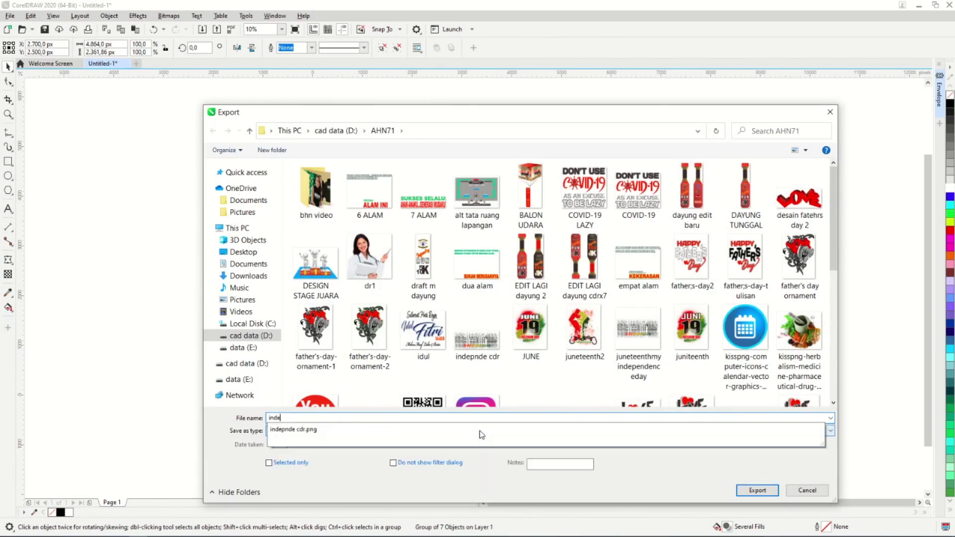
{"action": "type", "text": "ju"}
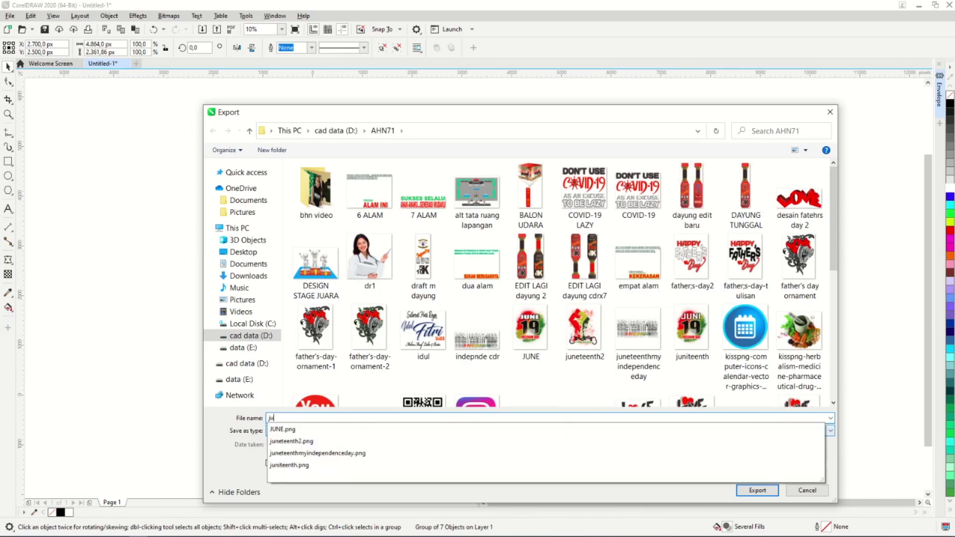
{"action": "type", "text": "neteenth"}
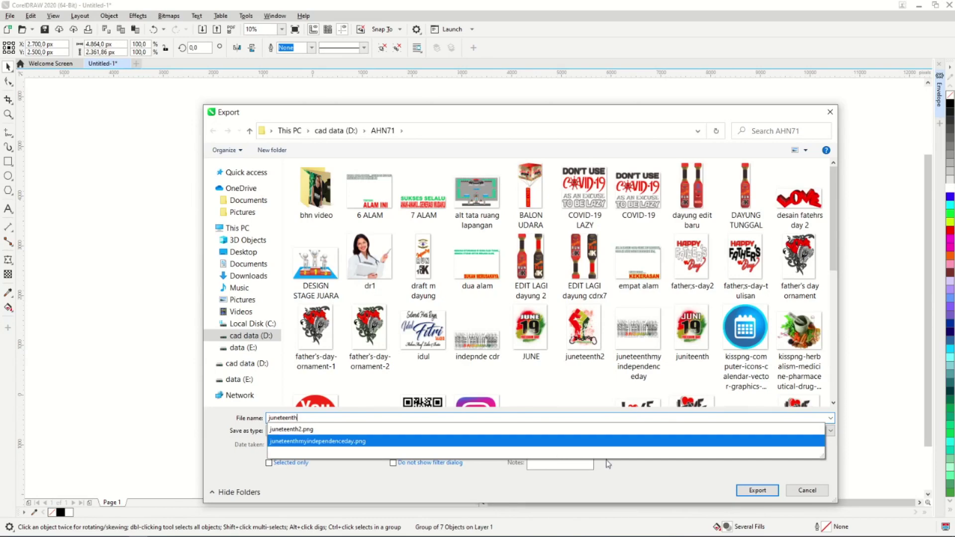
{"action": "left_click", "coordinate": [404, 493]}
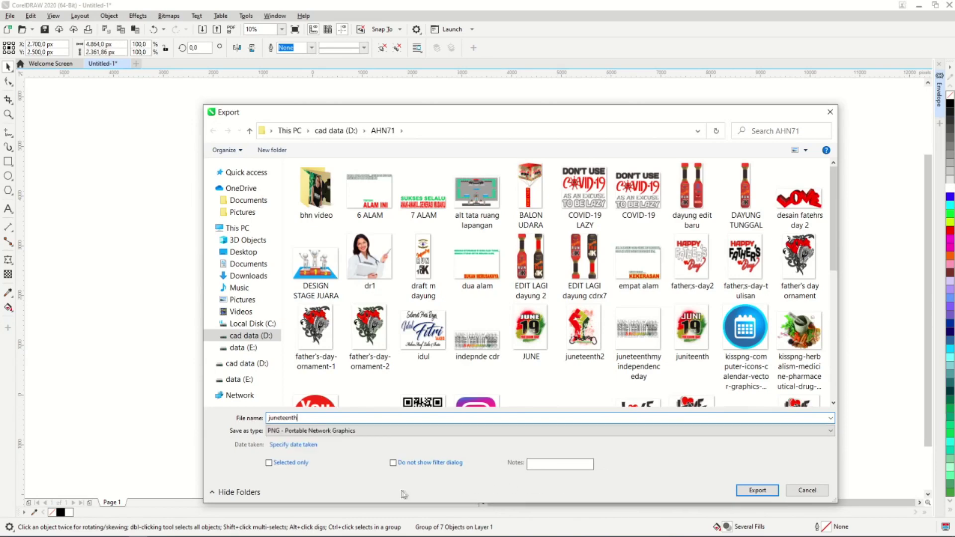
{"action": "left_click", "coordinate": [755, 490]}
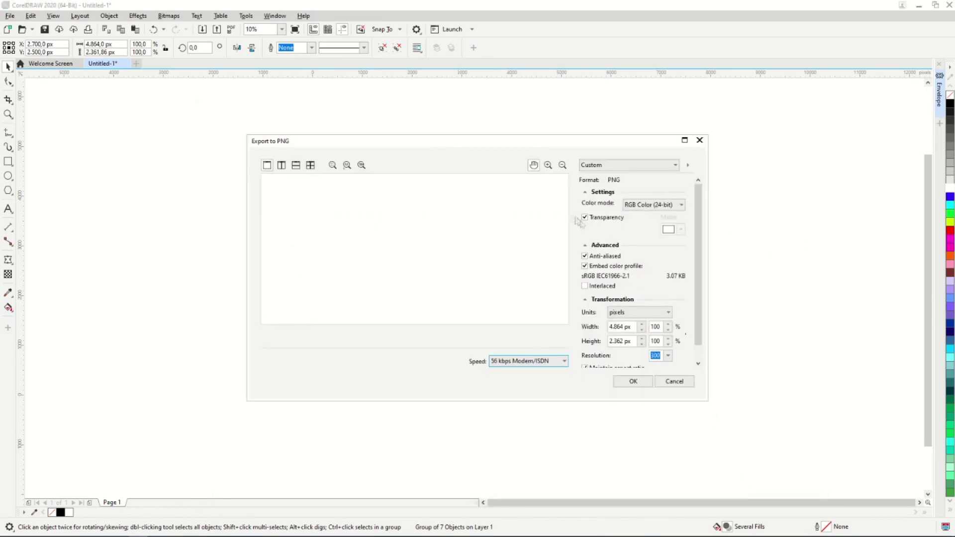
Step: Apply the PNG 24-bit preset with the transparent background kept, and complete the export
{"action": "left_click", "coordinate": [607, 166]}
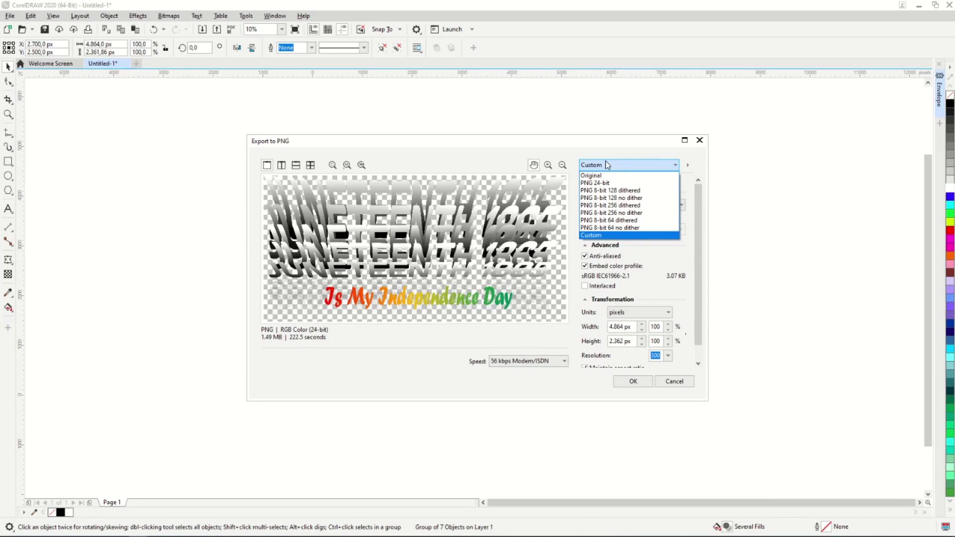
{"action": "left_click", "coordinate": [606, 164]}
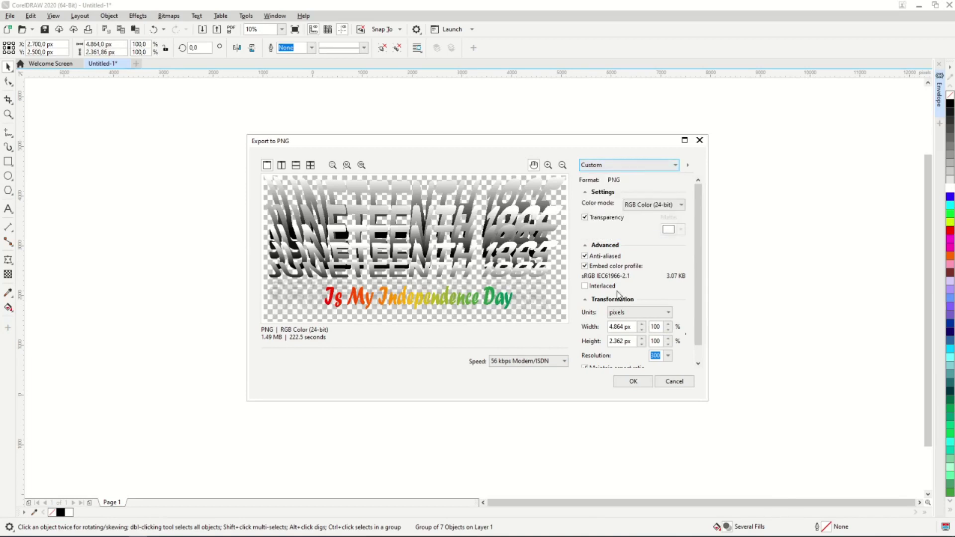
{"action": "left_click", "coordinate": [615, 166]}
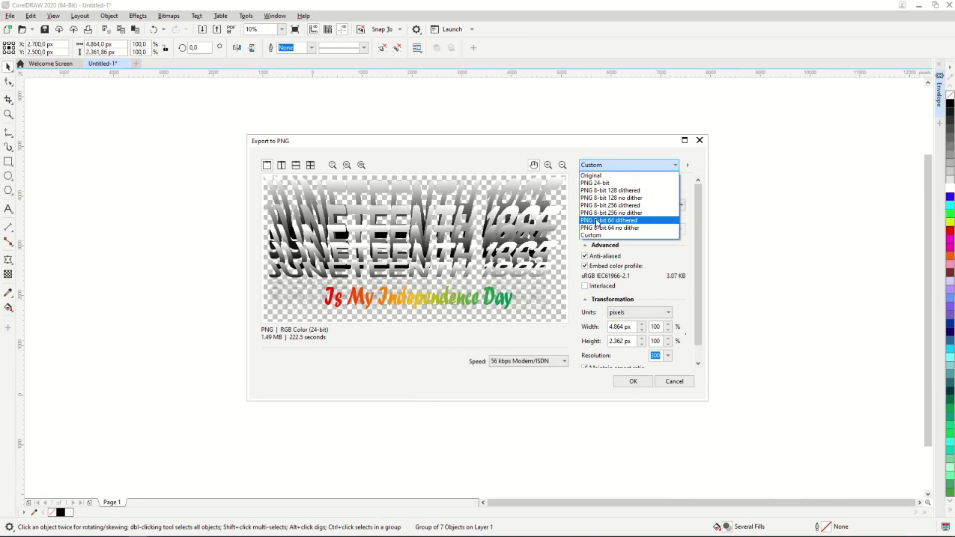
{"action": "left_click", "coordinate": [601, 183]}
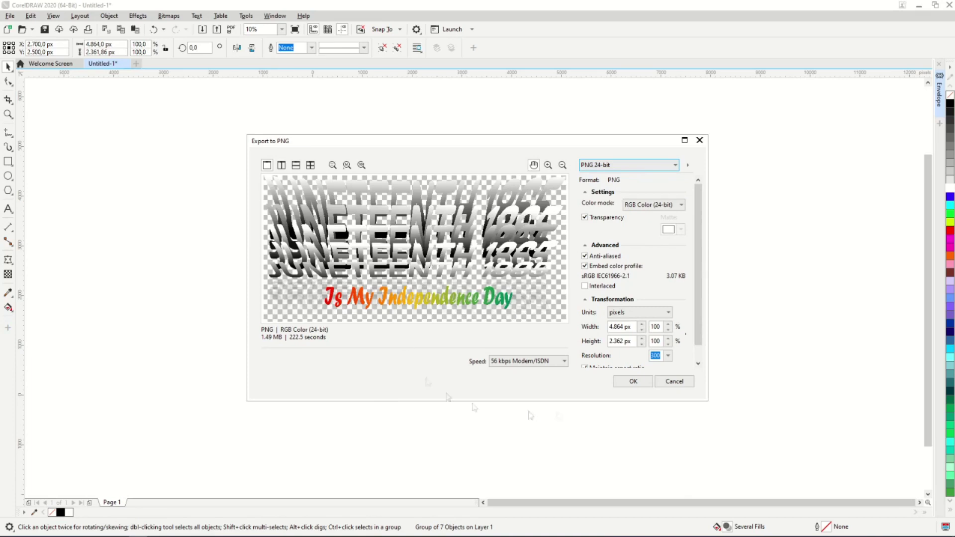
{"action": "left_click", "coordinate": [630, 381]}
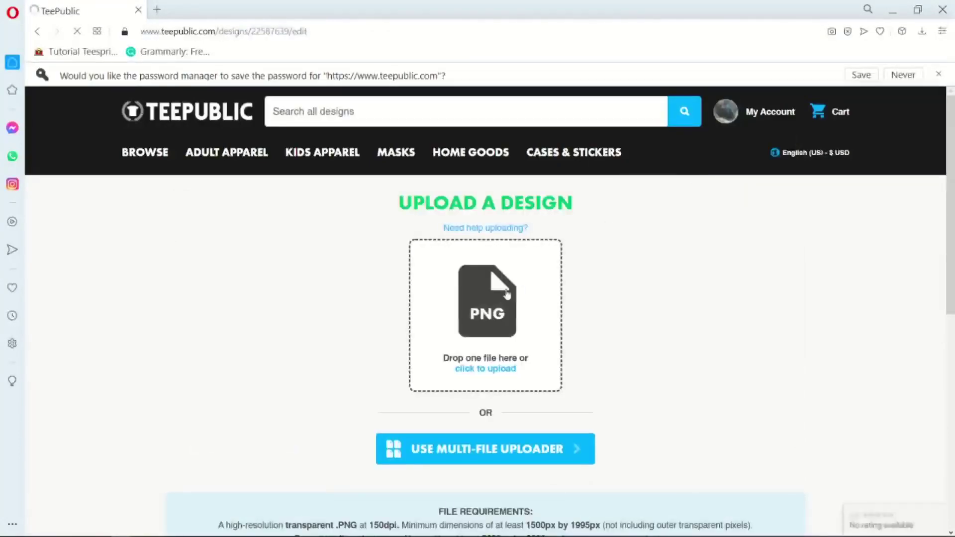
Step: Switch to the TeePublic upload page in the browser and upload the juneteenthmyindependenceday image as the design
{"action": "left_click", "coordinate": [510, 287]}
{"action": "left_click", "coordinate": [546, 493]}
{"action": "scroll", "coordinate": [169, 144], "scroll_direction": "down", "scroll_amount": 5}
{"action": "left_click", "coordinate": [133, 144]}
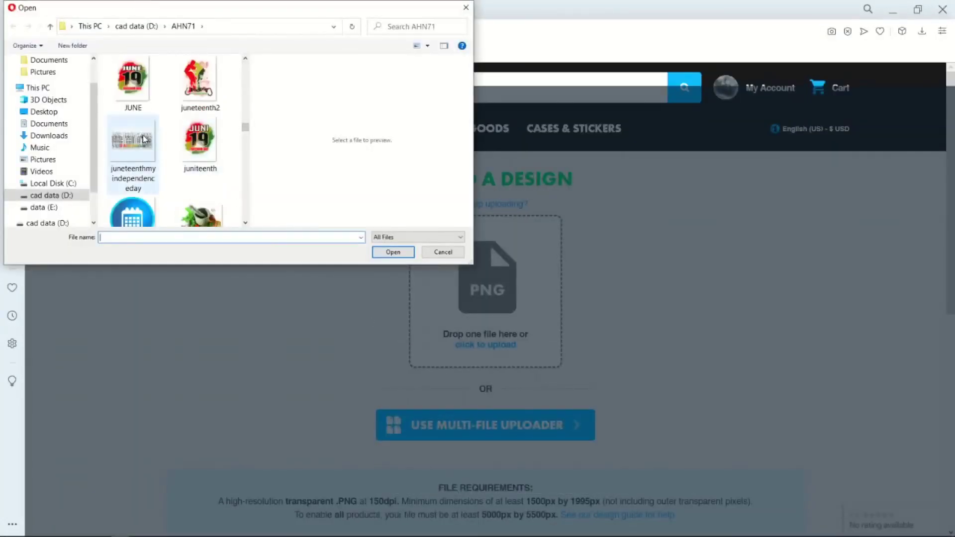
{"action": "left_click", "coordinate": [393, 252]}
{"action": "scroll", "coordinate": [392, 254], "scroll_direction": "down", "scroll_amount": 4}
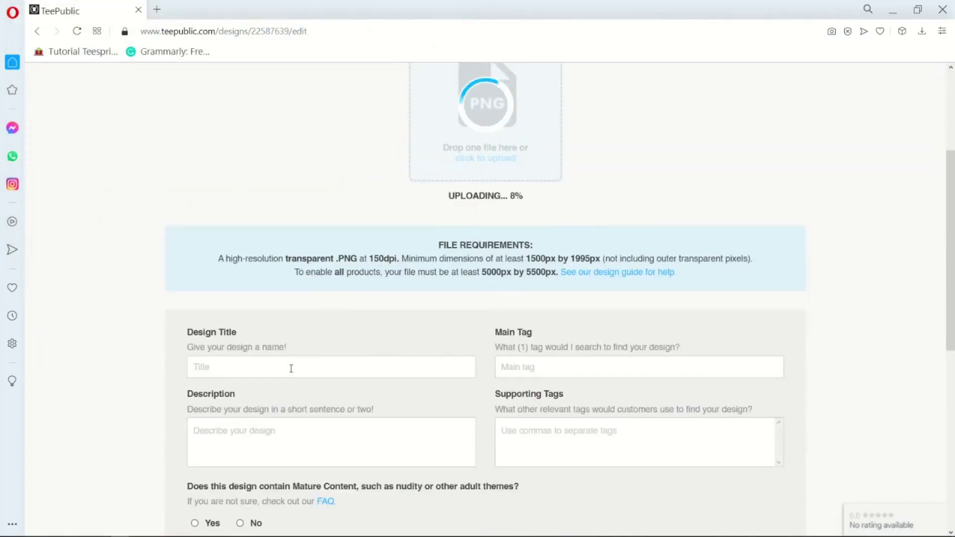
Step: Copy the prepared text beginning "Our Juneteenth 1865 is my independence day t-shirt" into the design's description
{"action": "left_click", "coordinate": [47, 528]}
{"action": "key", "text": "ctrl+a"}
{"action": "key", "text": "ctrl+c"}
{"action": "left_click", "coordinate": [294, 437]}
{"action": "key", "text": "ctrl+v"}
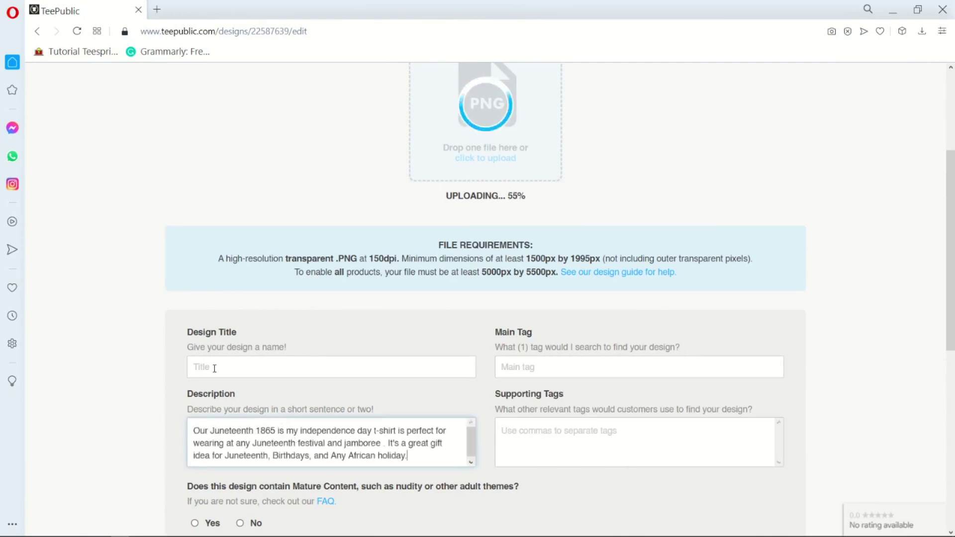
Step: Reuse the phrase from the description as the design title, without 1865: "Juneteenth is my independence day"
{"action": "left_click_drag", "start_coordinate": [211, 432], "coordinate": [371, 433]}
{"action": "left_click", "coordinate": [245, 369]}
{"action": "key", "text": "ctrl+v"}
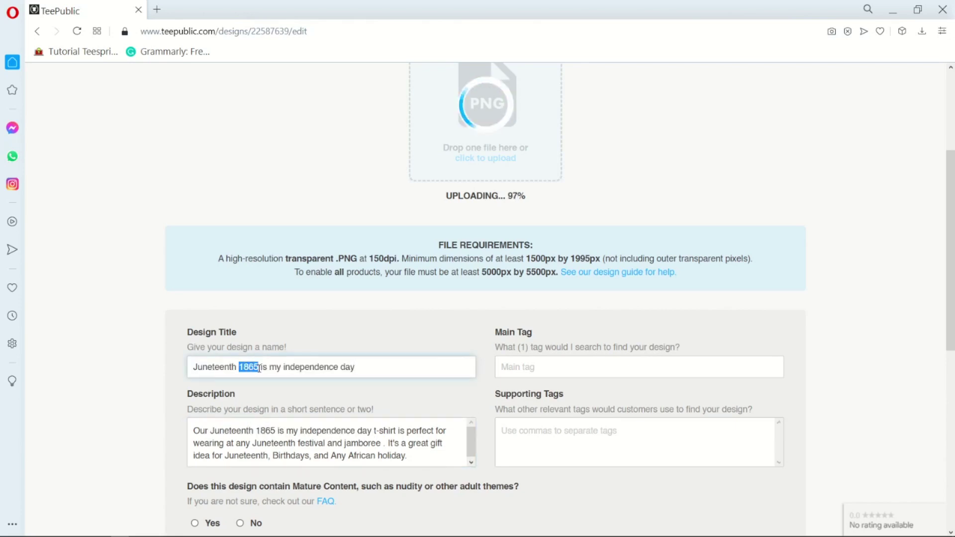
{"action": "key", "text": "BackSpace"}
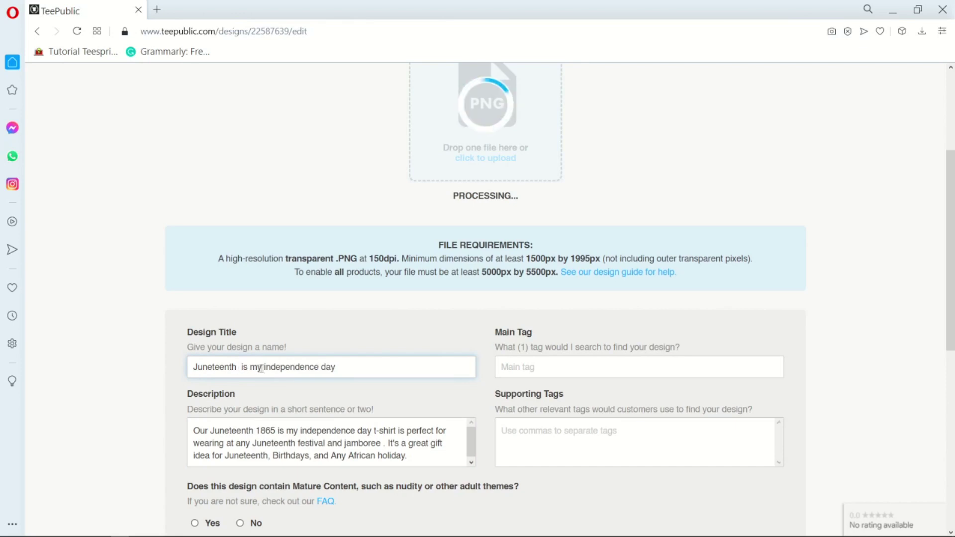
Step: Set the main tag to the suggested "juneteenth is my independence day"
{"action": "left_click", "coordinate": [530, 369]}
{"action": "right_click", "coordinate": [530, 368]}
{"action": "left_click", "coordinate": [562, 212]}
{"action": "double_click", "coordinate": [558, 367]}
{"action": "key", "text": "BackSpace"}
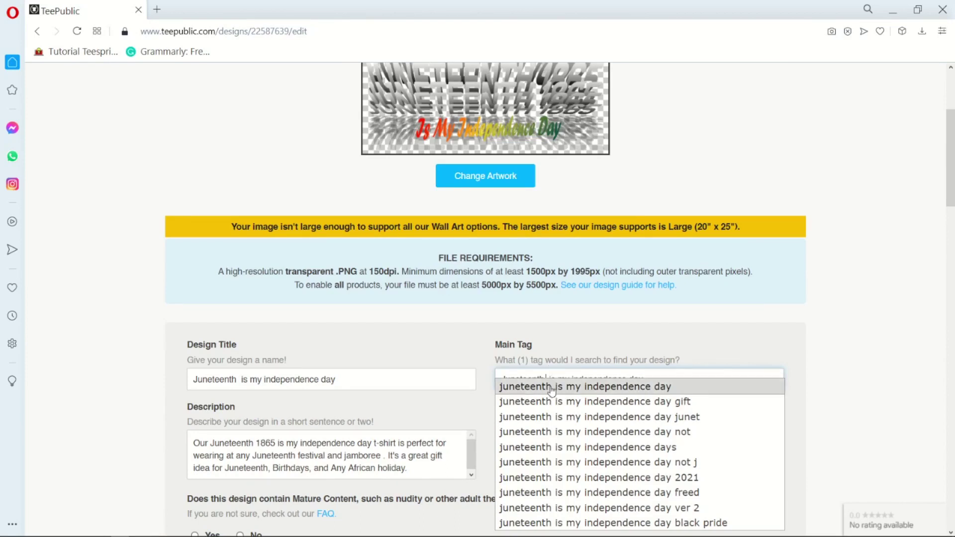
{"action": "left_click", "coordinate": [552, 391]}
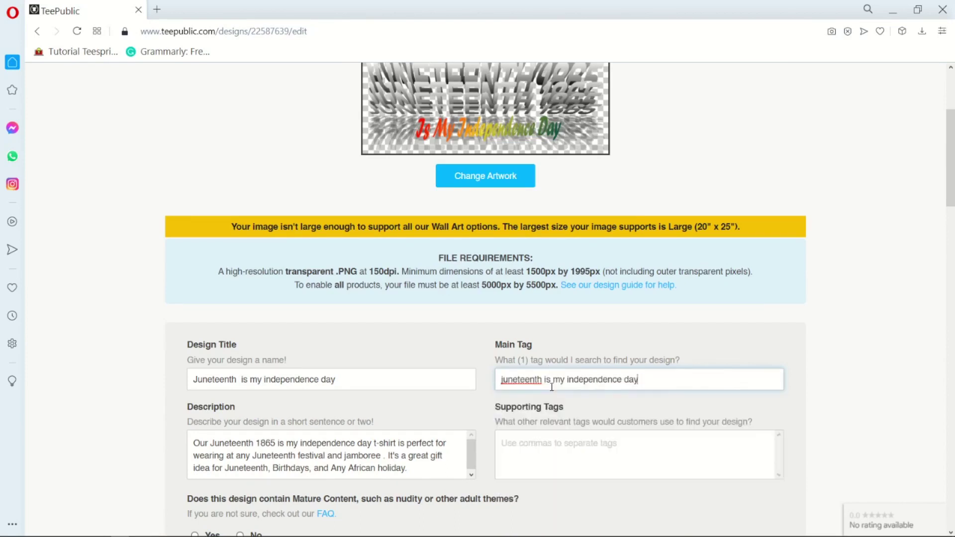
Step: Add the supporting tags "juneteenth", "juneteenth is my independence day gift" and "juneteenth independence day"
{"action": "left_click", "coordinate": [542, 445]}
{"action": "scroll", "coordinate": [542, 445], "scroll_direction": "down", "scroll_amount": 2}
{"action": "left_click", "coordinate": [527, 365]}
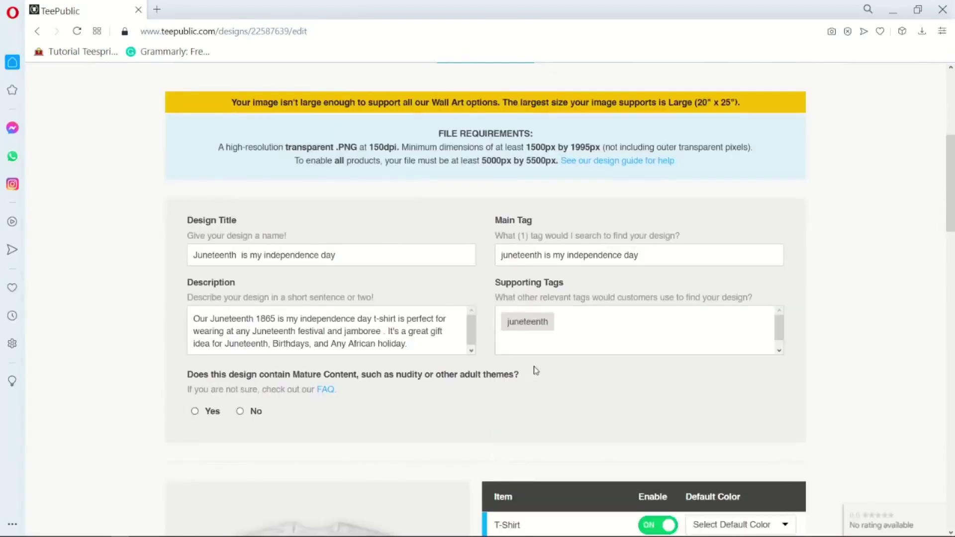
{"action": "left_click", "coordinate": [522, 416]}
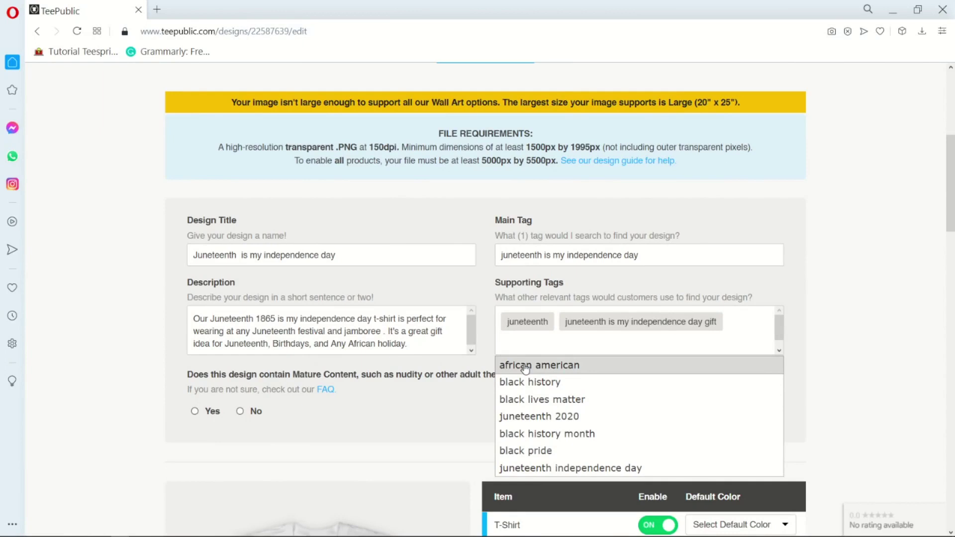
{"action": "left_click", "coordinate": [531, 467]}
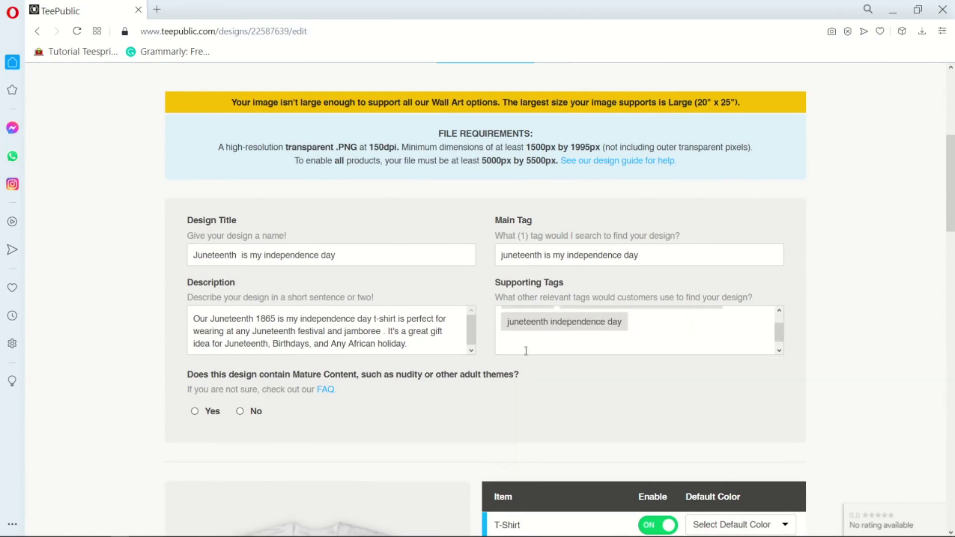
Step: Add the suggested supporting tags "juneteenth celebrate freedom" and "juneteenth gifts" to the design
{"action": "type", "text": "Jun"}
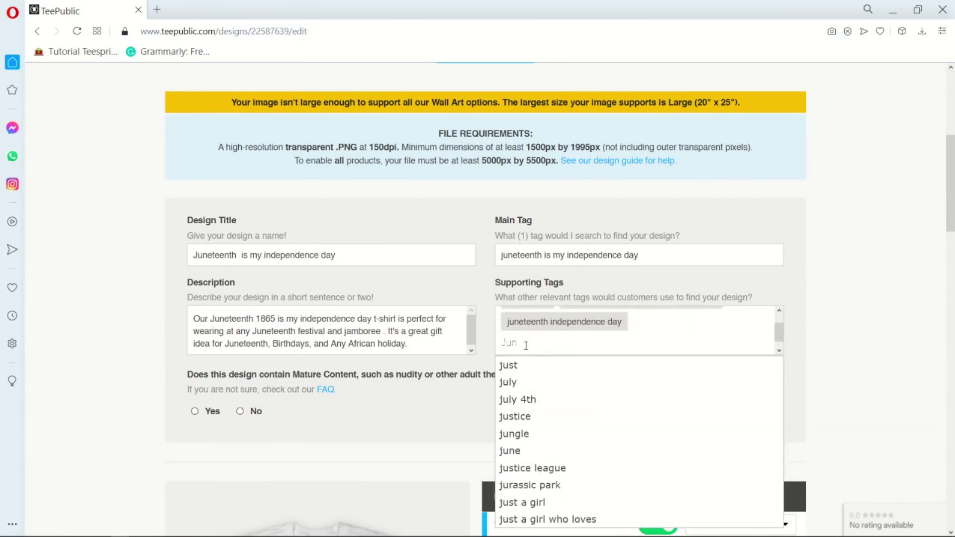
{"action": "type", "text": "et"}
{"action": "key", "text": "Down"}
{"action": "key", "text": "Return"}
{"action": "type", "text": "Juneteen"}
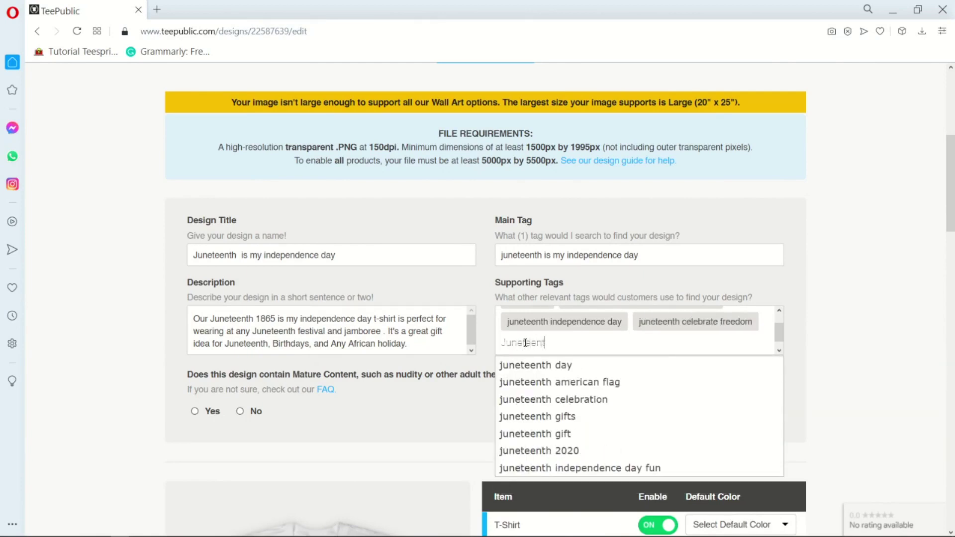
{"action": "left_click", "coordinate": [531, 417]}
Step: Add the suggested supporting tags "juneteenth day" and "juneteenth celebration"
{"action": "mouse_move", "coordinate": [779, 339]}
{"action": "left_mouse_down"}
{"action": "mouse_move", "coordinate": [779, 321]}
{"action": "mouse_move", "coordinate": [778, 332]}
{"action": "left_mouse_up"}
{"action": "type", "text": "Junetee"}
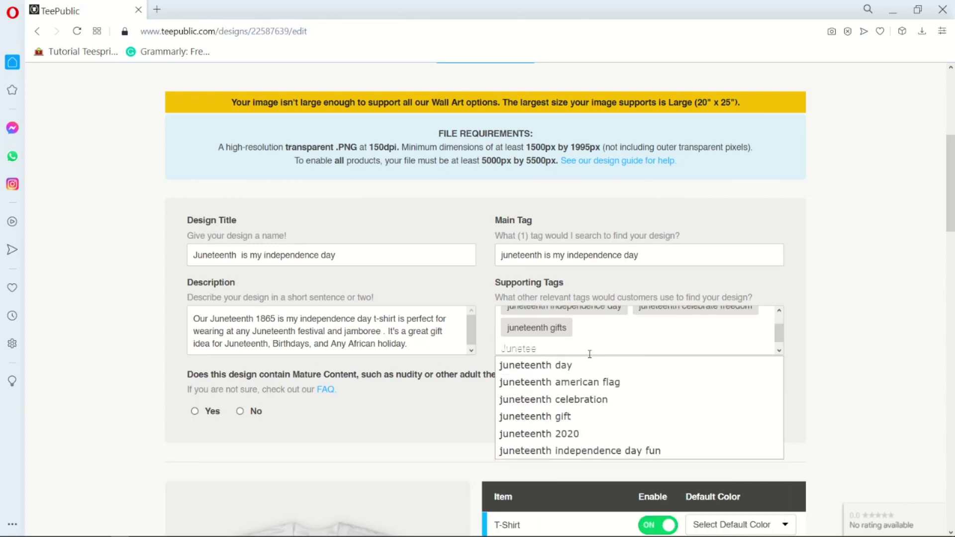
{"action": "key", "text": "Return"}
{"action": "type", "text": "Jun"}
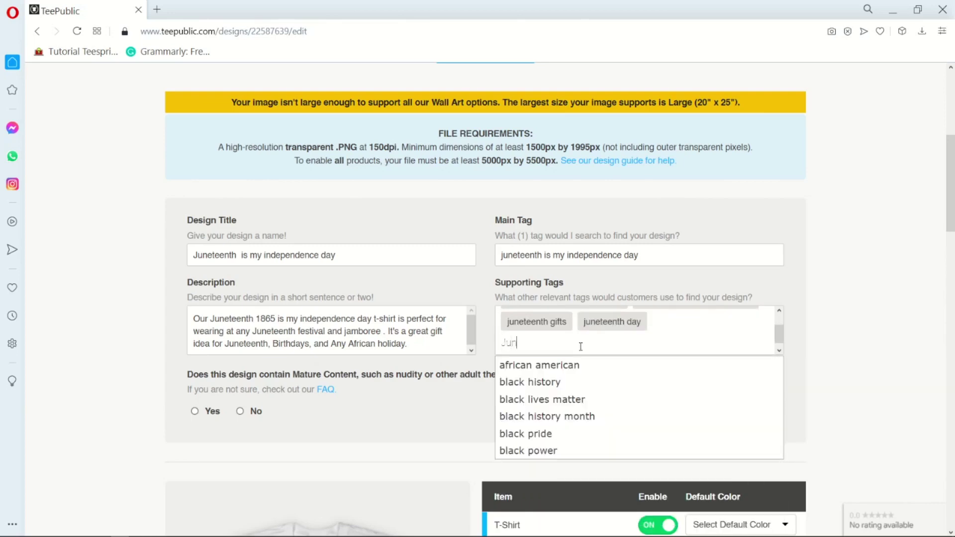
{"action": "type", "text": "et"}
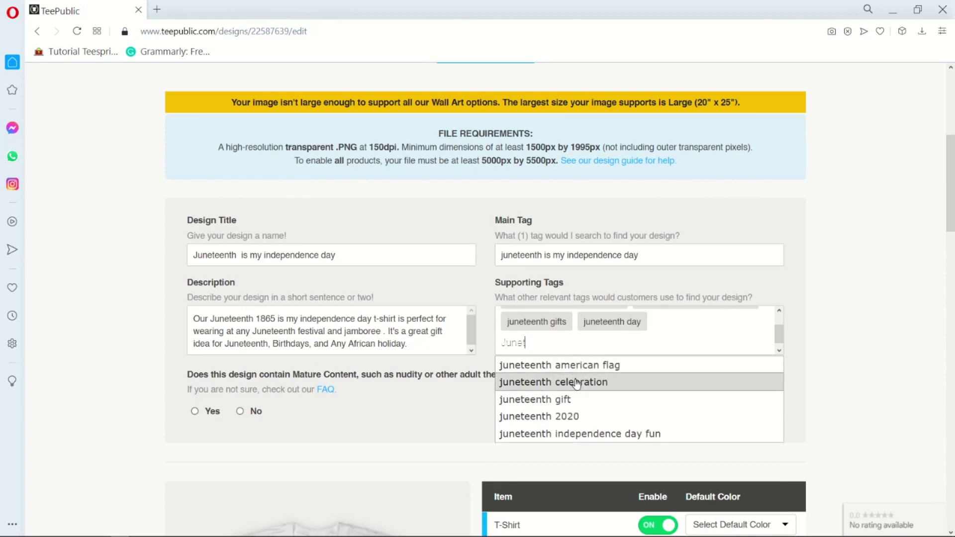
{"action": "left_click", "coordinate": [576, 383]}
Step: Add the supporting tag "juneteenth independence day fun" and declare that the design contains no mature content
{"action": "left_click", "coordinate": [554, 343]}
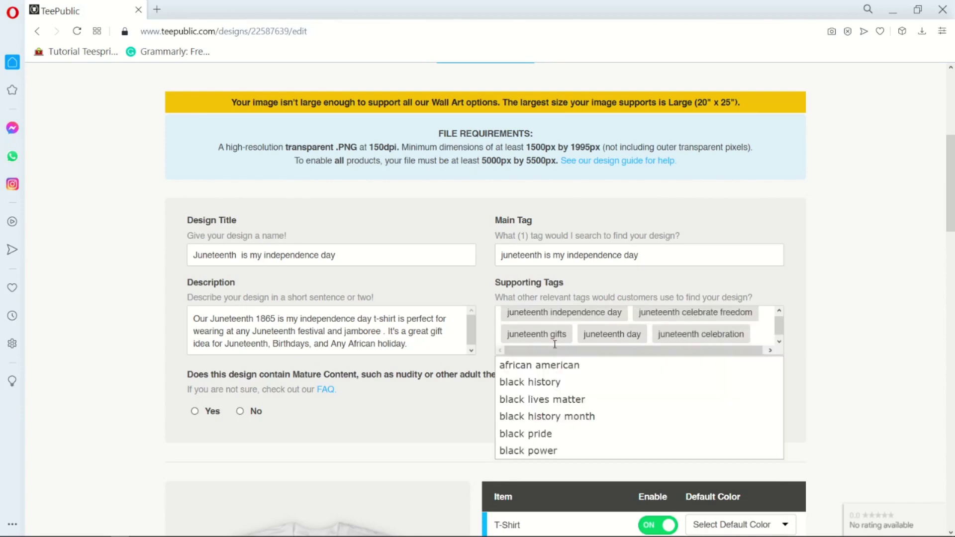
{"action": "type", "text": "Juneteenth"}
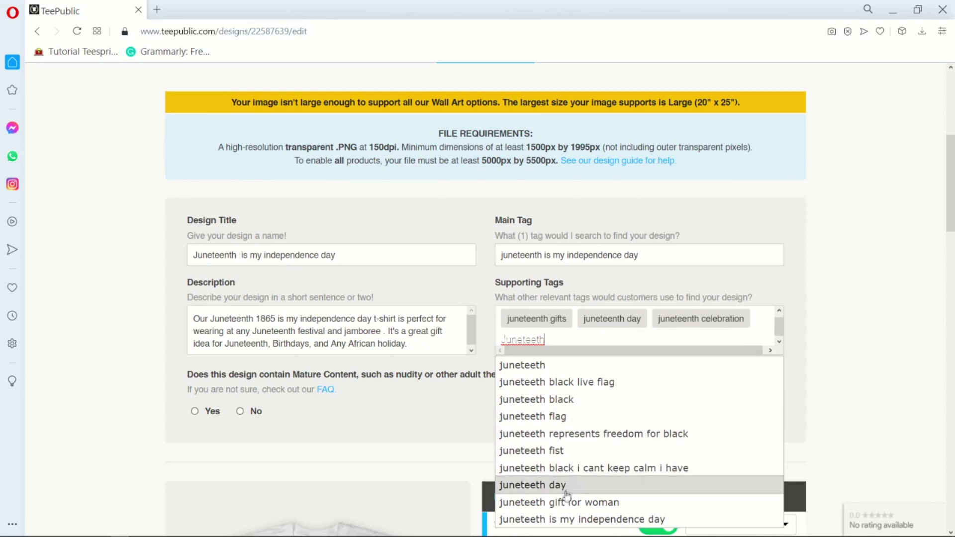
{"action": "left_click", "coordinate": [534, 340]}
{"action": "type", "text": "n"}
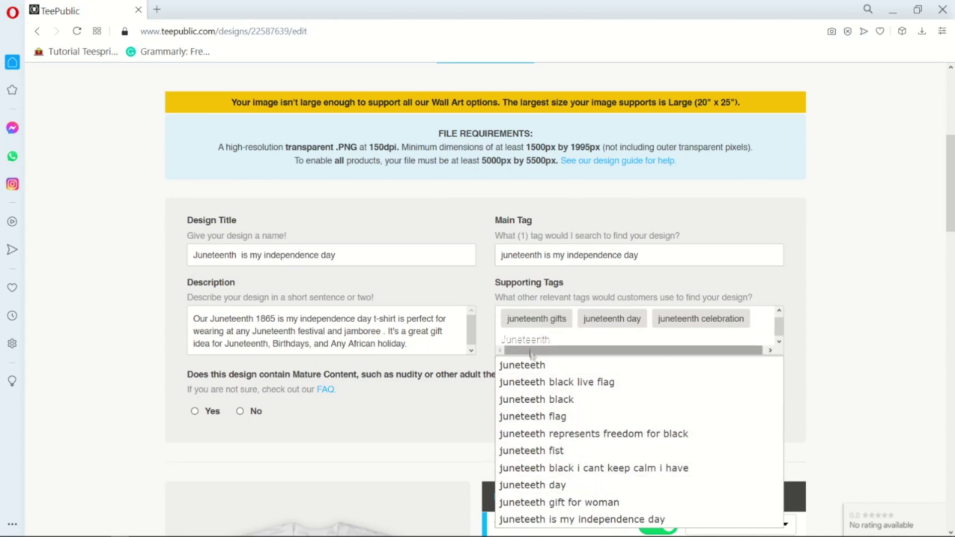
{"action": "left_click", "coordinate": [527, 416]}
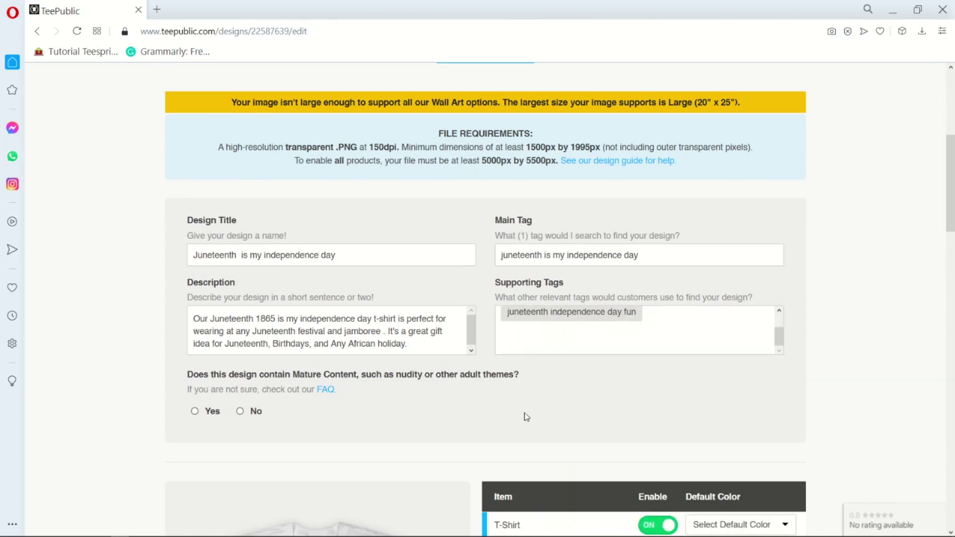
{"action": "left_click", "coordinate": [240, 411]}
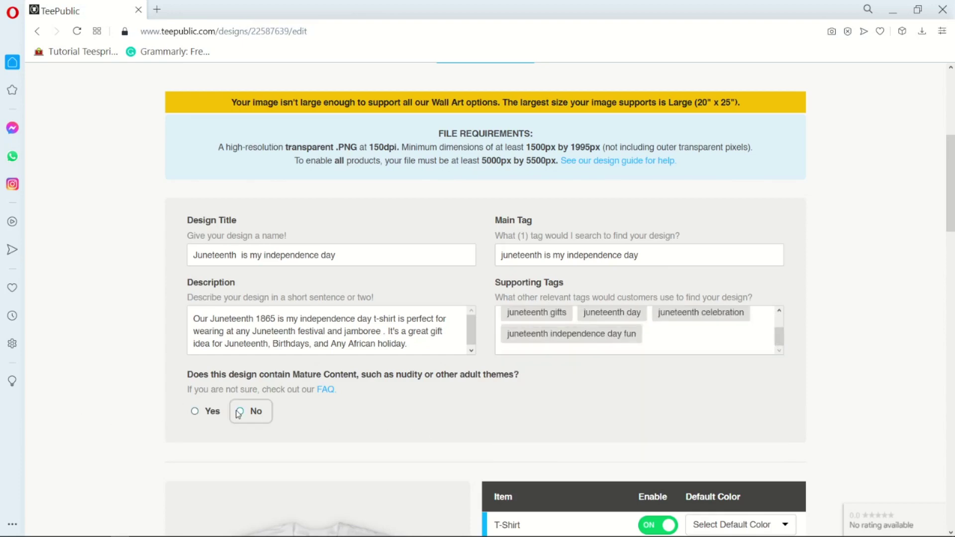
Step: Set the T-Shirt's default color to Black
{"action": "scroll", "coordinate": [122, 383], "scroll_direction": "down", "scroll_amount": 3}
{"action": "scroll", "coordinate": [121, 383], "scroll_direction": "down", "scroll_amount": 2}
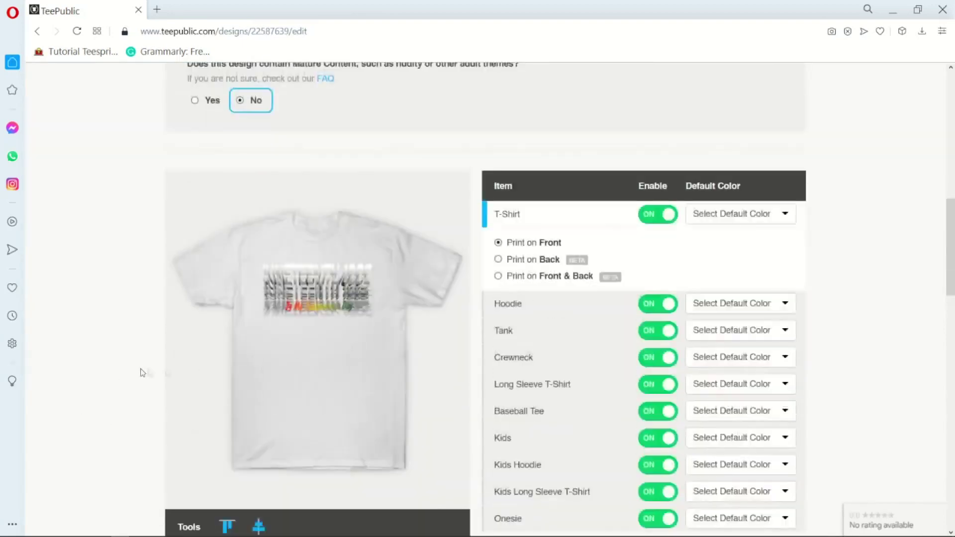
{"action": "left_click", "coordinate": [784, 217]}
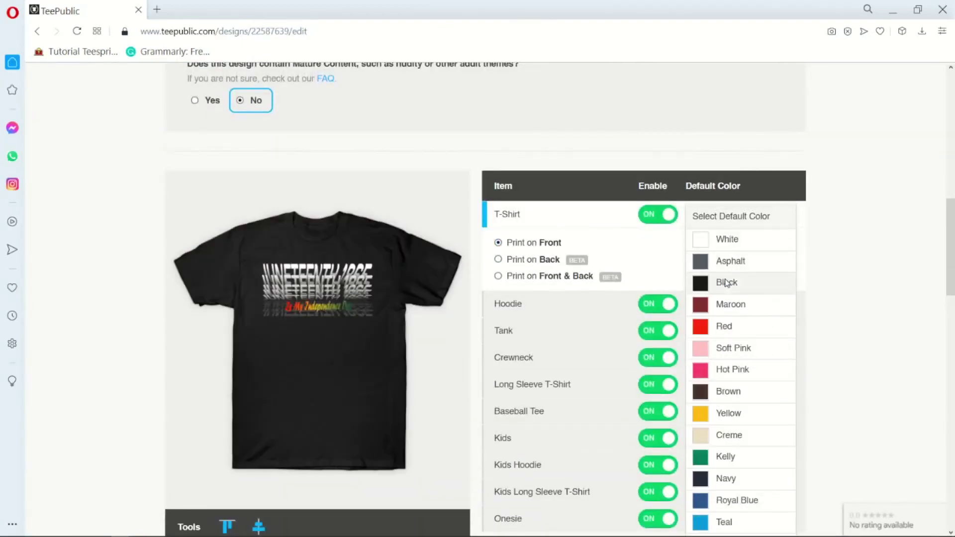
{"action": "left_click", "coordinate": [726, 283]}
Step: Review the Hoodie's default color, and choose Black as the default for the Tank and the Crewneck
{"action": "scroll", "coordinate": [725, 283], "scroll_direction": "down", "scroll_amount": 1}
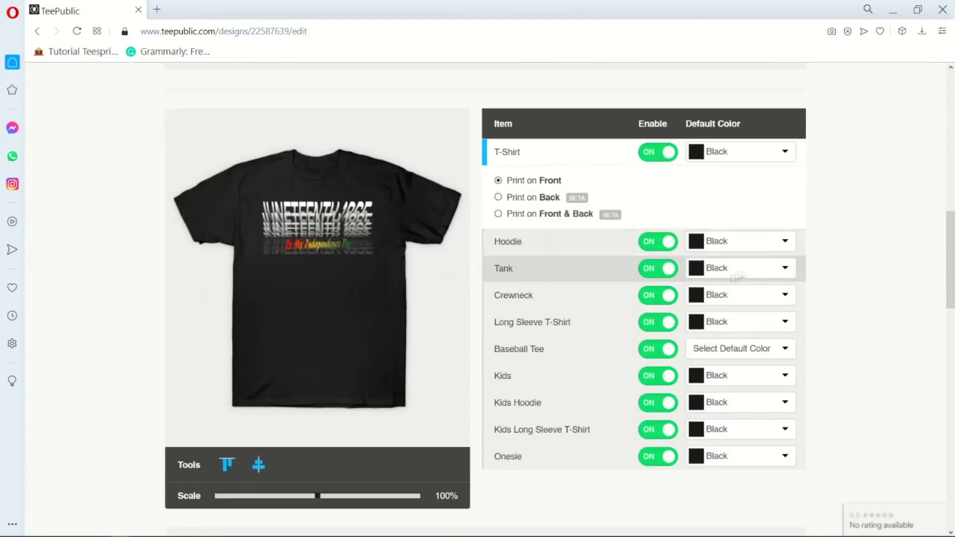
{"action": "left_click", "coordinate": [786, 242]}
{"action": "left_click", "coordinate": [780, 264]}
{"action": "left_click", "coordinate": [786, 271]}
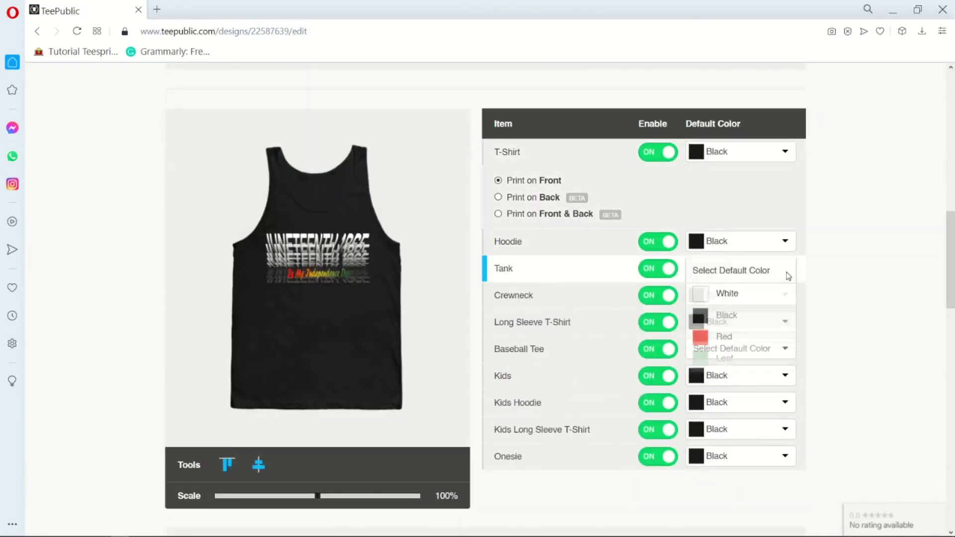
{"action": "left_click", "coordinate": [711, 314]}
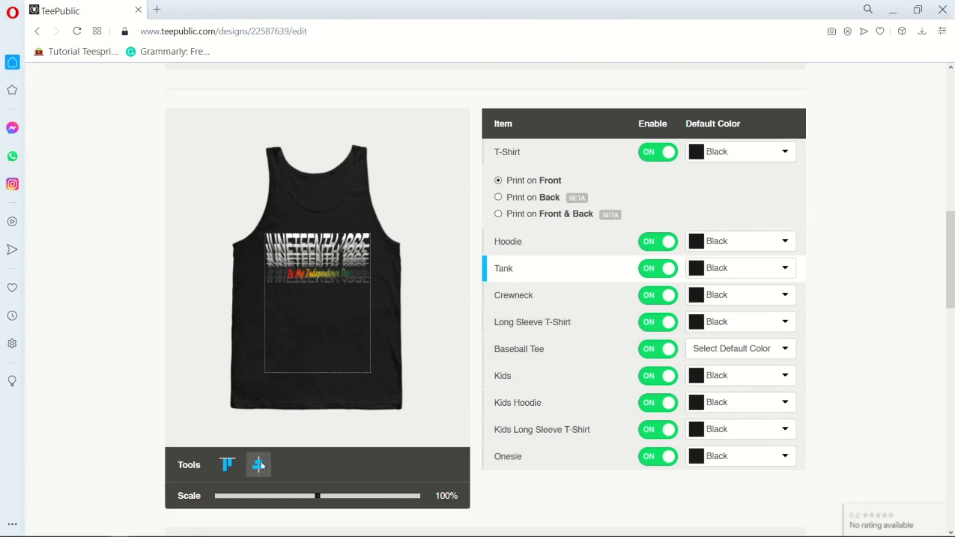
{"action": "left_click", "coordinate": [699, 298]}
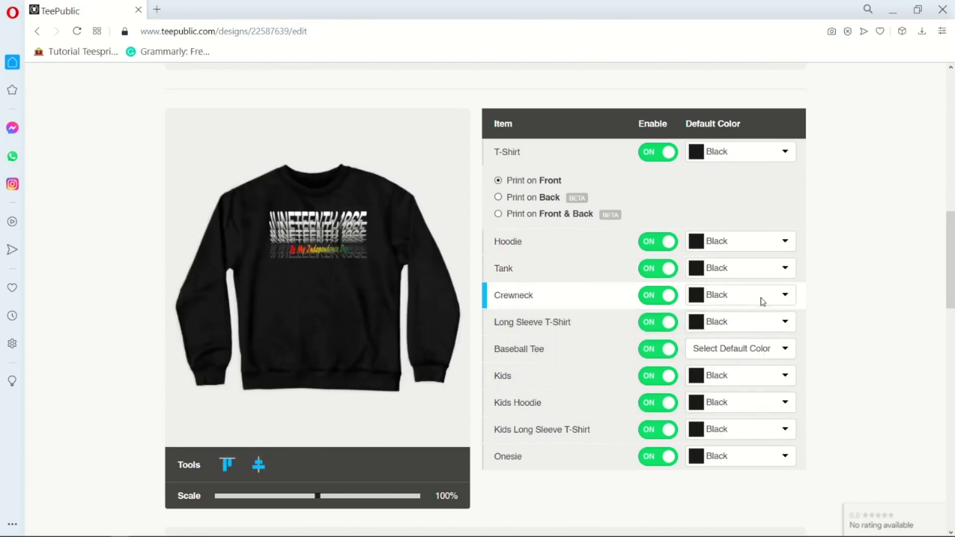
{"action": "left_click", "coordinate": [739, 343]}
Step: Try Navy as the default color of the Long Sleeve T-Shirt
{"action": "left_click", "coordinate": [771, 322]}
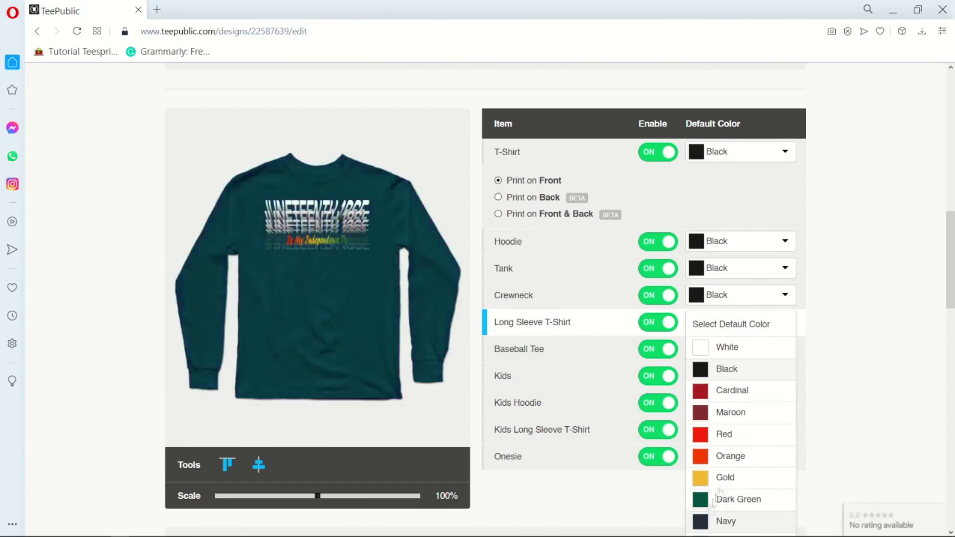
{"action": "scroll", "coordinate": [716, 388], "scroll_direction": "down", "scroll_amount": 3}
{"action": "left_click", "coordinate": [706, 338]}
Step: Set the Long Sleeve T-Shirt's default color to Black
{"action": "scroll", "coordinate": [706, 341], "scroll_direction": "up", "scroll_amount": 3}
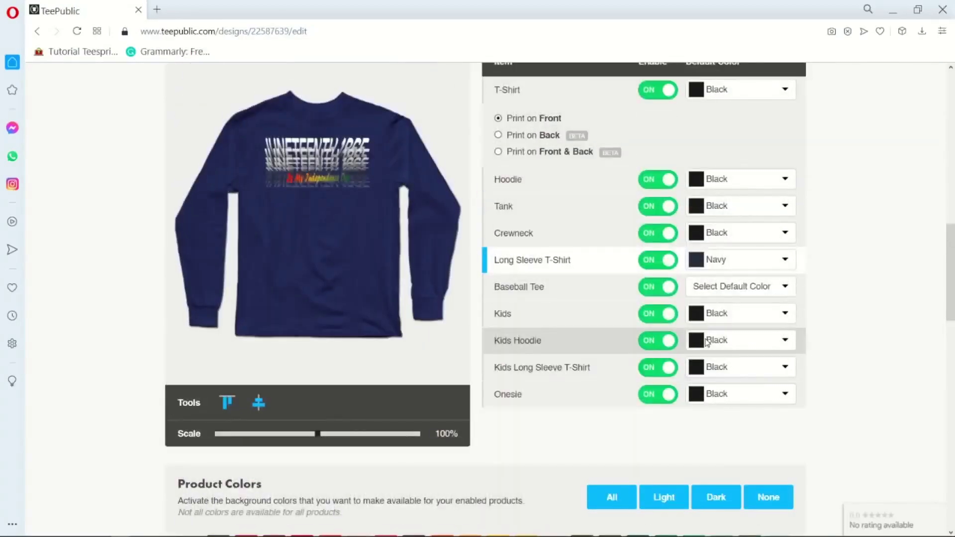
{"action": "left_click", "coordinate": [780, 322]}
{"action": "left_click", "coordinate": [704, 374]}
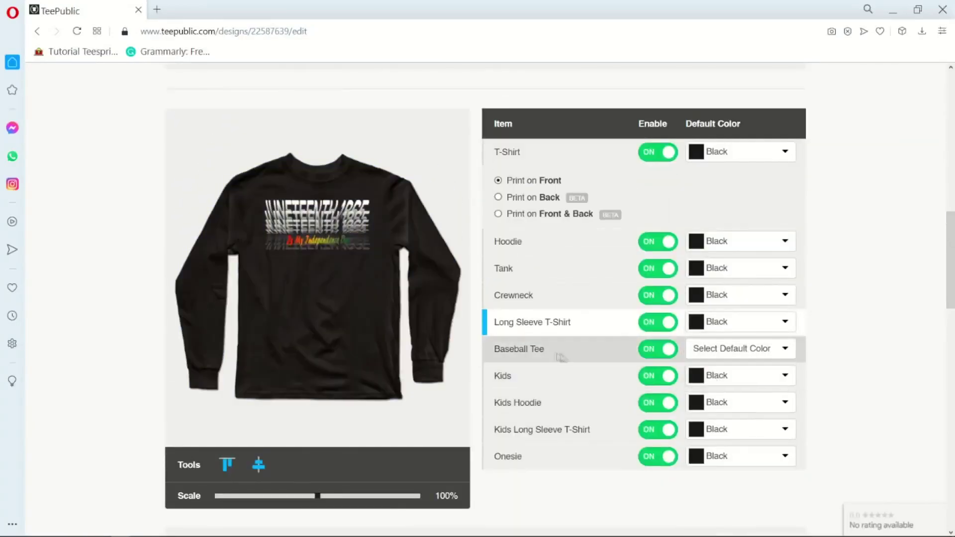
Step: Set the Baseball Tee's default color to Black/White
{"action": "left_click", "coordinate": [738, 351]}
{"action": "left_click", "coordinate": [737, 350]}
{"action": "left_click", "coordinate": [722, 376]}
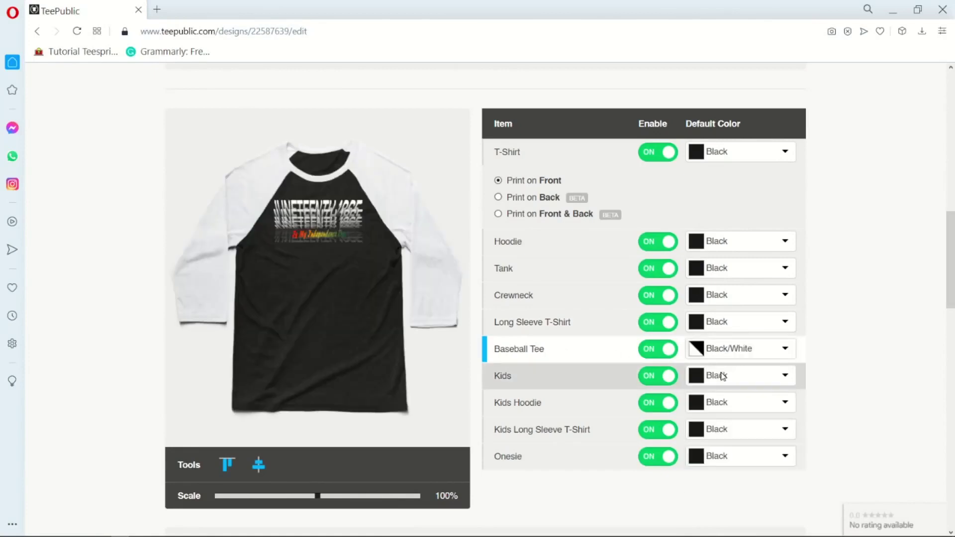
Step: Choose Black as the default color for the Kids shirt and the Kids Hoodie
{"action": "left_click", "coordinate": [582, 378]}
{"action": "left_click", "coordinate": [721, 376]}
{"action": "left_click", "coordinate": [704, 442]}
{"action": "left_click", "coordinate": [568, 404]}
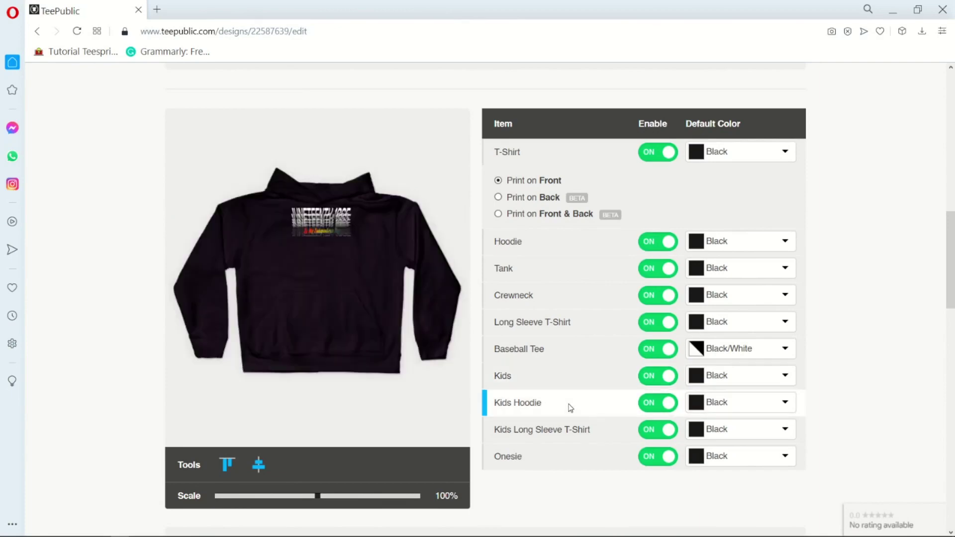
{"action": "left_click", "coordinate": [716, 402]}
{"action": "left_click", "coordinate": [705, 449]}
Step: Choose Black as the default color for the Kids Long Sleeve T-Shirt and the Onesie
{"action": "left_click", "coordinate": [603, 433]}
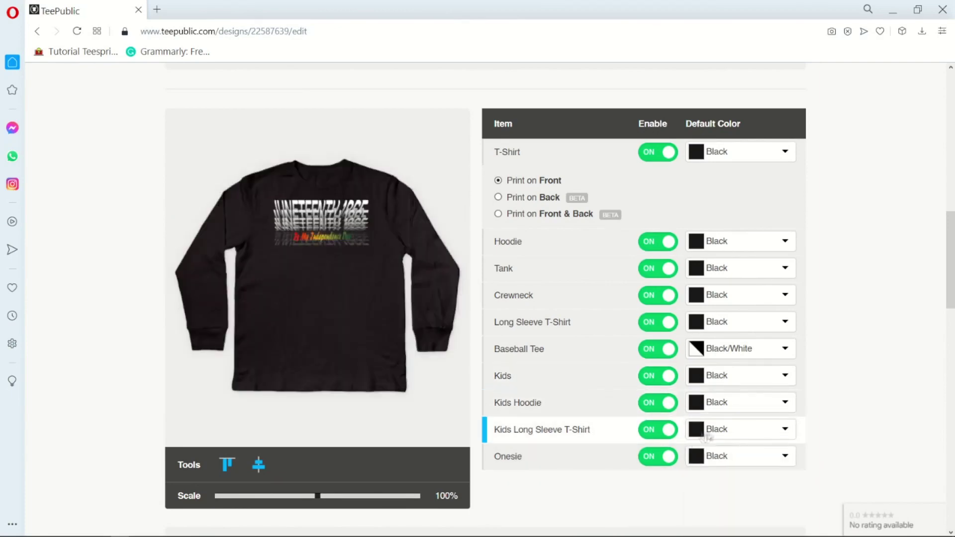
{"action": "left_click", "coordinate": [716, 429]}
{"action": "scroll", "coordinate": [707, 485], "scroll_direction": "down", "scroll_amount": 3}
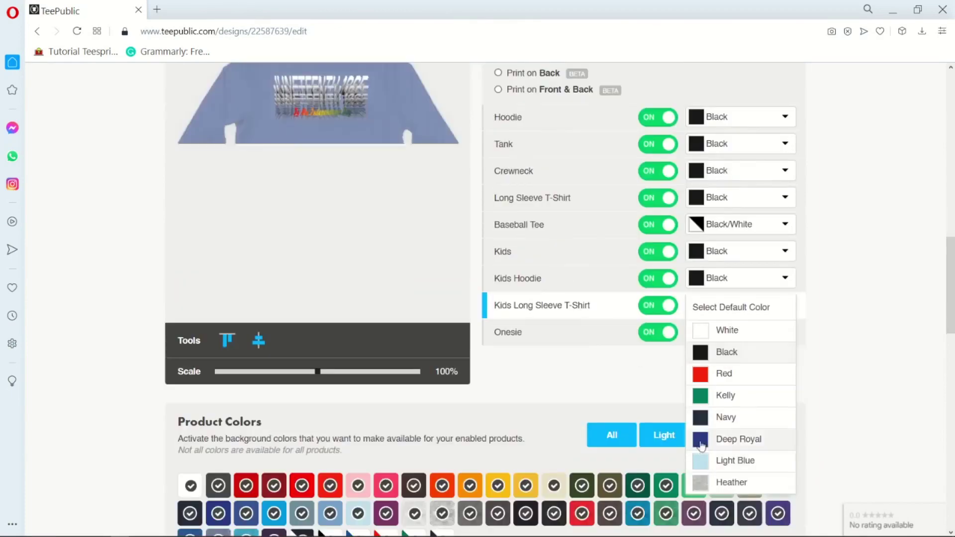
{"action": "left_click", "coordinate": [699, 362]}
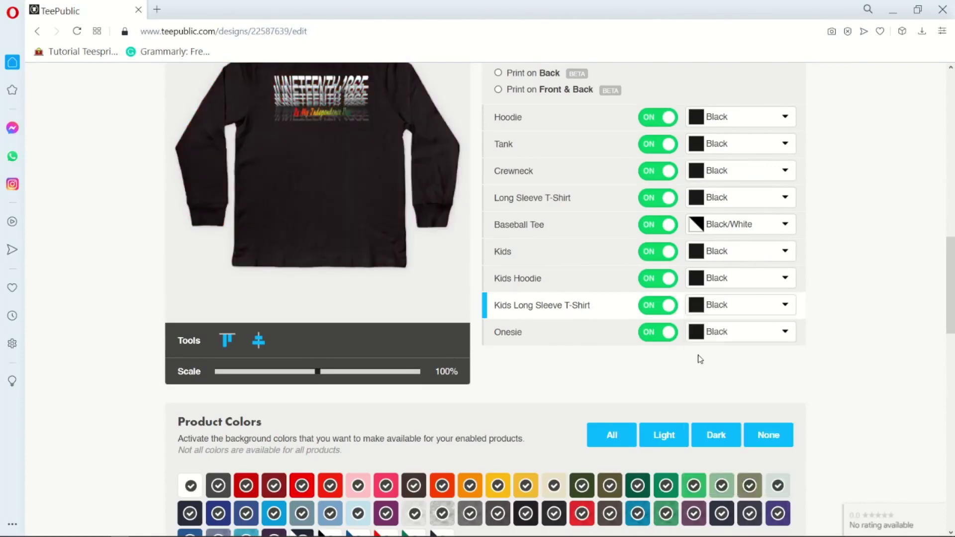
{"action": "left_click", "coordinate": [702, 336]}
{"action": "left_click", "coordinate": [705, 338]}
{"action": "left_click", "coordinate": [707, 387]}
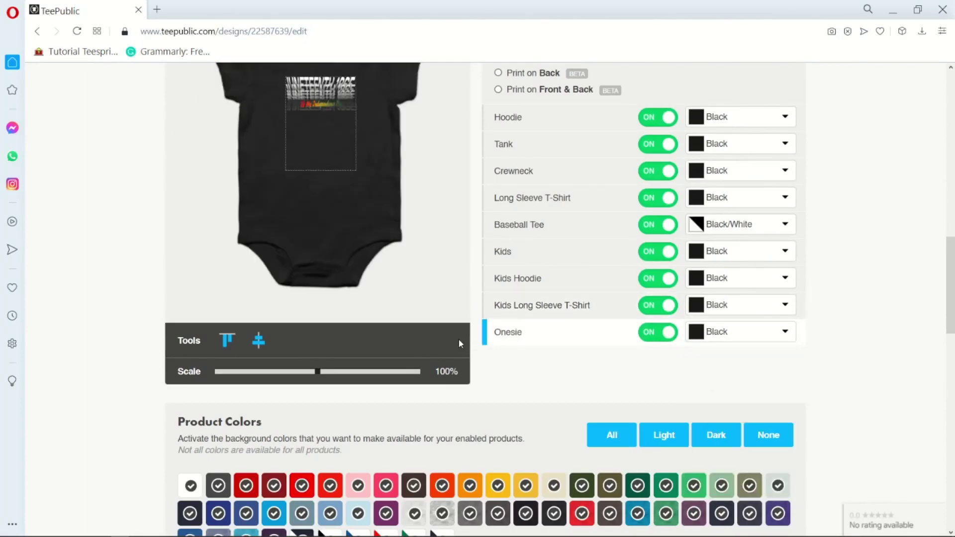
Step: Limit the product colors to the Dark set, and deactivate the medium green and Light Olive swatches
{"action": "scroll", "coordinate": [348, 398], "scroll_direction": "up", "scroll_amount": 1}
{"action": "scroll", "coordinate": [316, 434], "scroll_direction": "down", "scroll_amount": 4}
{"action": "scroll", "coordinate": [646, 327], "scroll_direction": "up", "scroll_amount": 2}
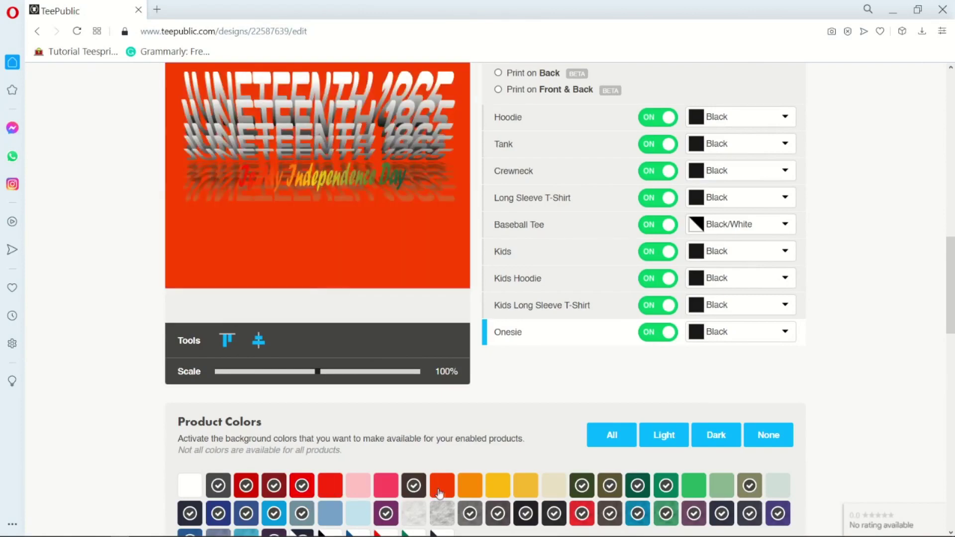
{"action": "left_click", "coordinate": [666, 485]}
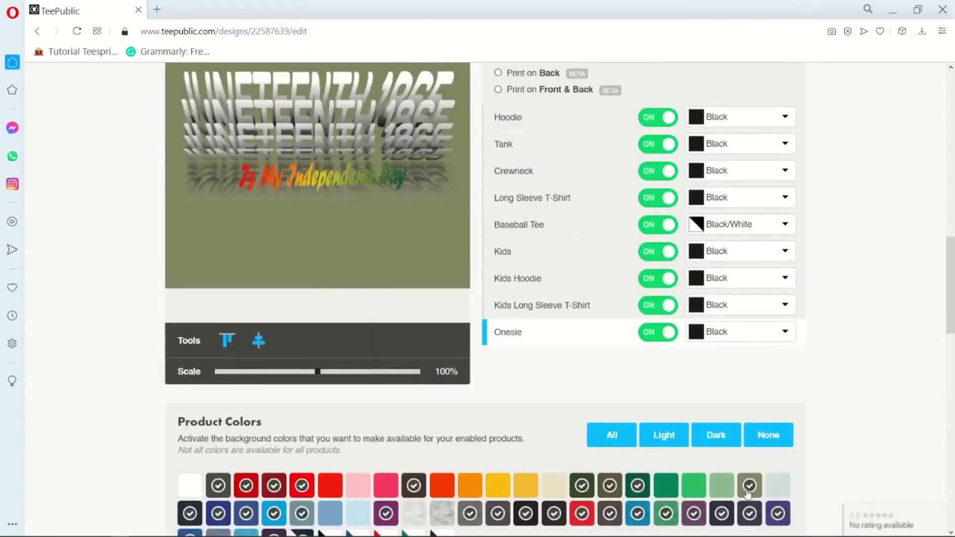
{"action": "left_click", "coordinate": [748, 486]}
Step: Deactivate the bright blue, royal blue, deep royal blue and slate blue swatches in the product colors
{"action": "scroll", "coordinate": [747, 492], "scroll_direction": "down", "scroll_amount": 3}
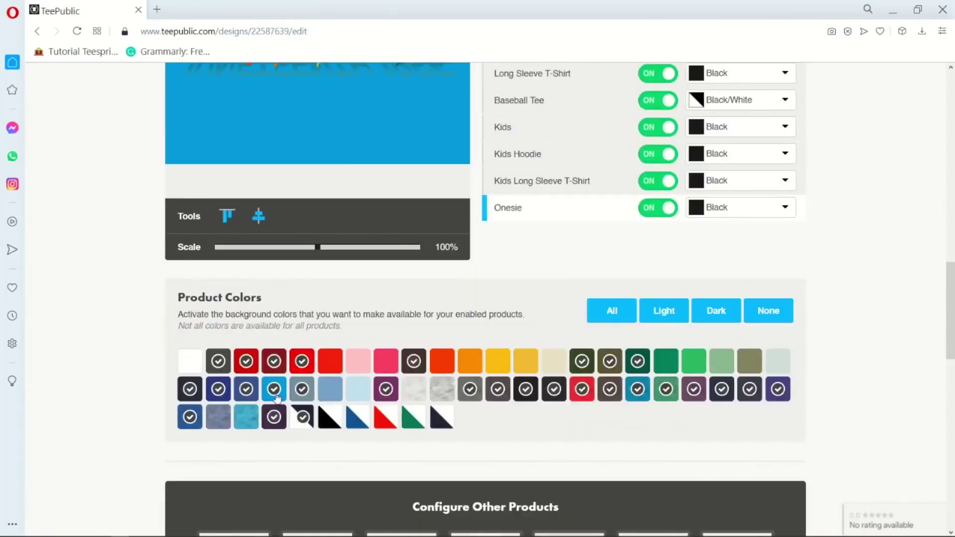
{"action": "scroll", "coordinate": [277, 397], "scroll_direction": "up", "scroll_amount": 1}
{"action": "left_click", "coordinate": [273, 451]}
{"action": "left_click", "coordinate": [249, 453]}
{"action": "left_click", "coordinate": [218, 452]}
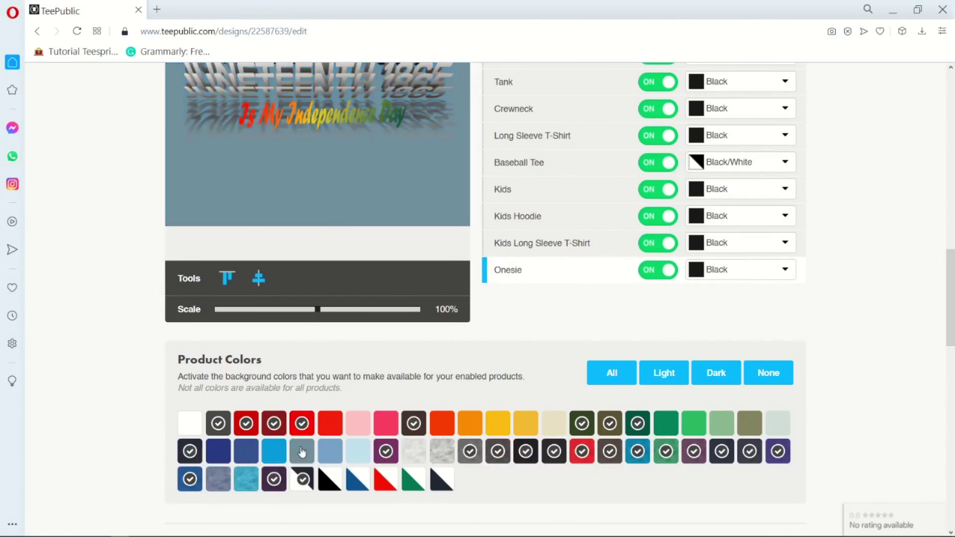